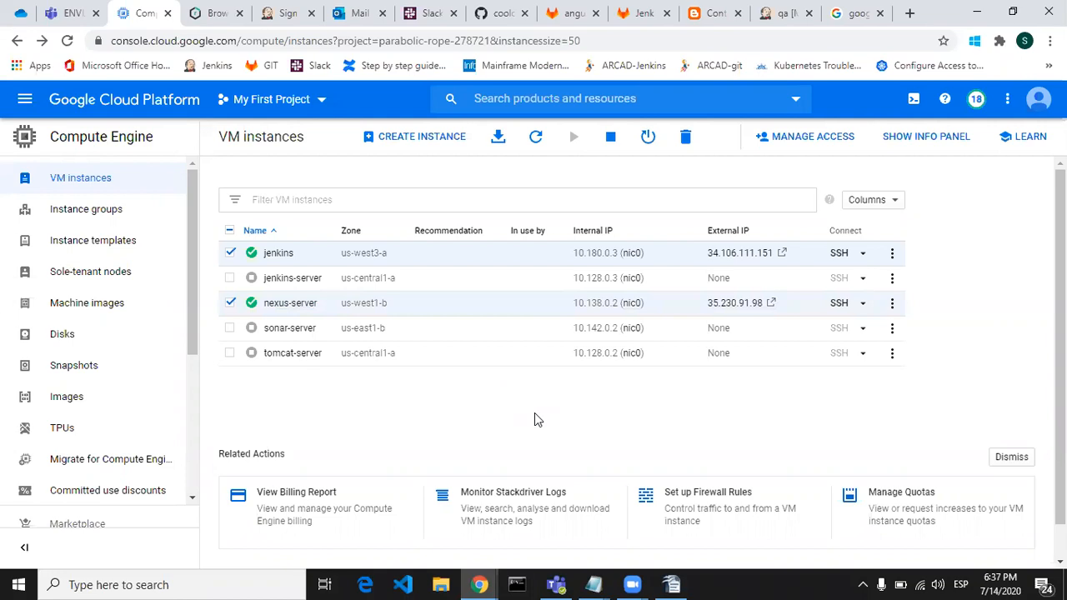
Step: Check the Nexus repository list, the running Compute Engine VM instances and the Jenkins sign-in page
left_click(216, 25)
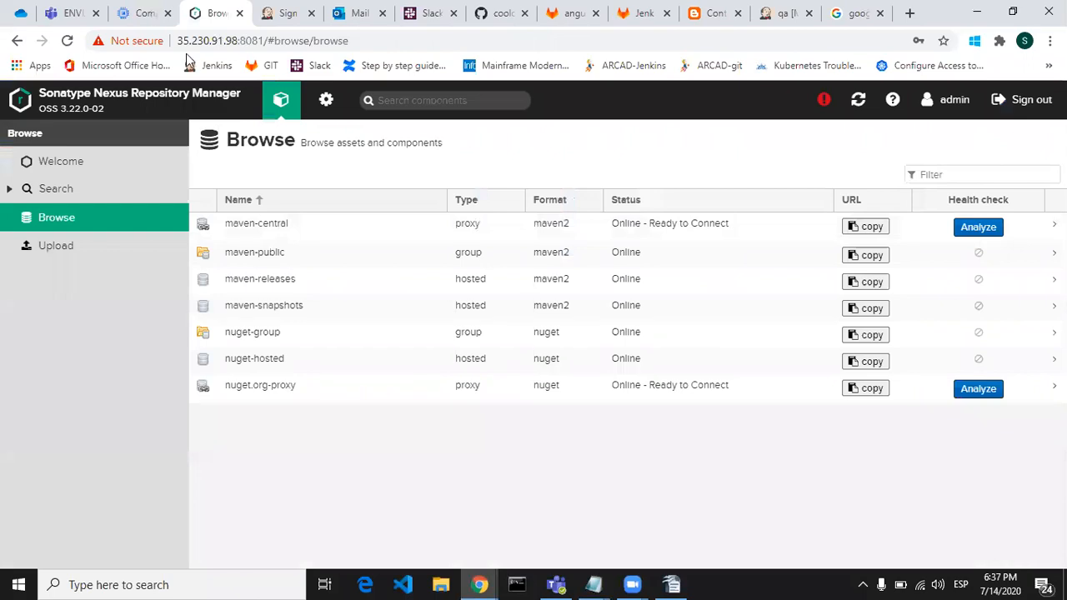
left_click(139, 18)
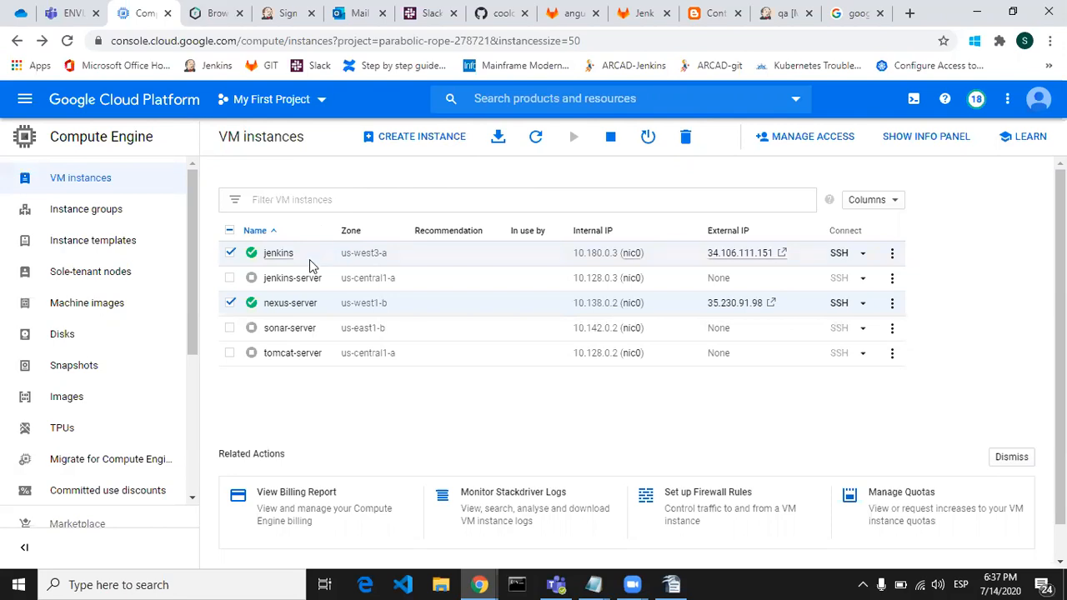
left_click(284, 23)
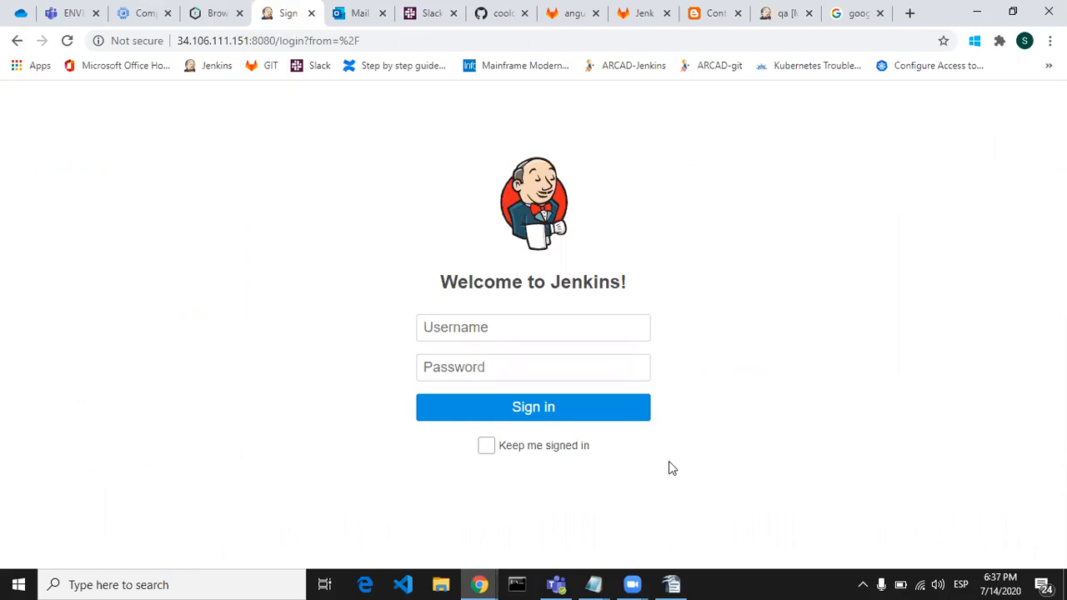
Step: Switch to the OpenOffice Writer document and review the three prerequisites for integrating Jenkins with Nexus
left_click(673, 585)
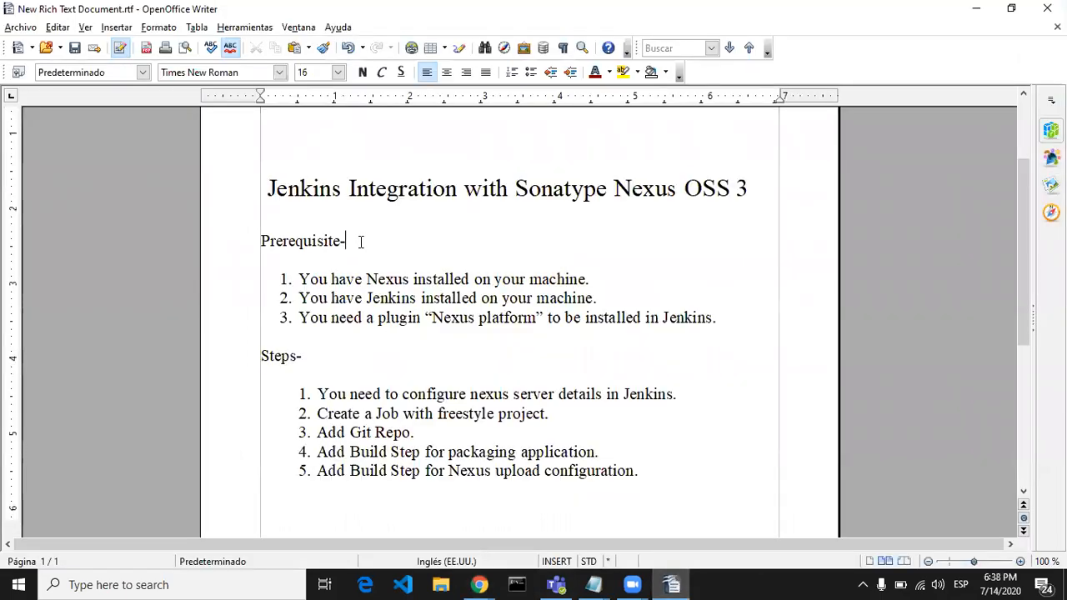
left_click(298, 279)
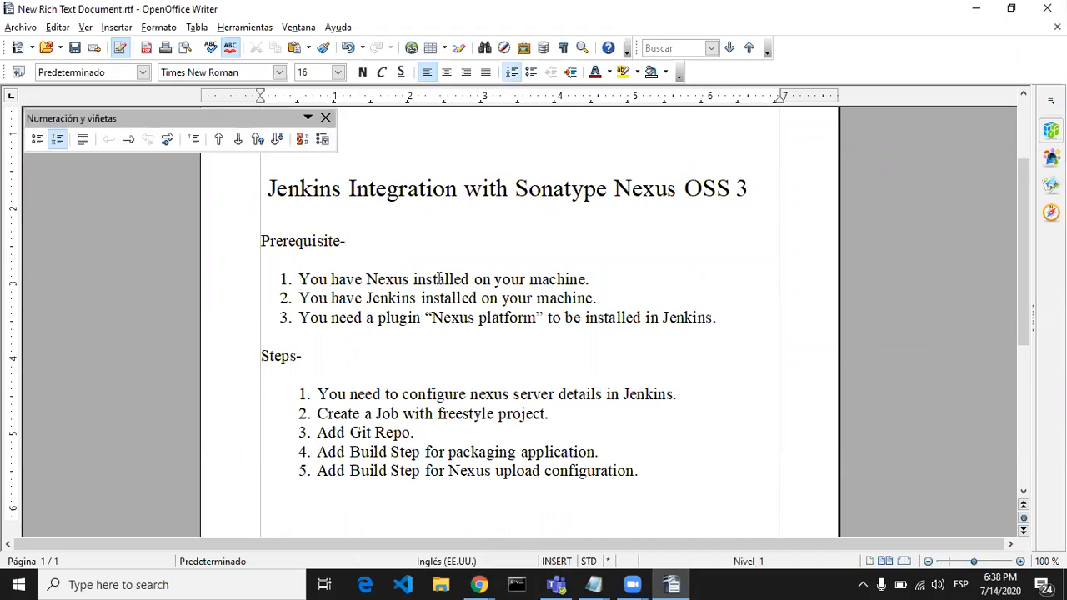
left_click(605, 279)
left_click(326, 117)
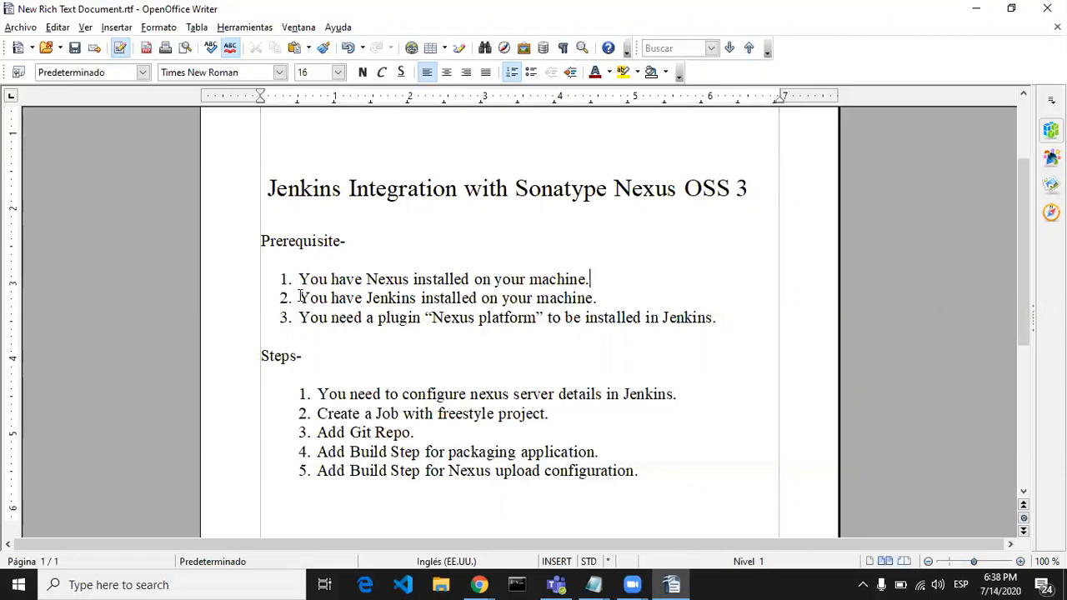
left_click(602, 299)
left_click(722, 321)
Step: Switch to Chrome and sign in to Jenkins with the account username and password
mouse_move(484, 585)
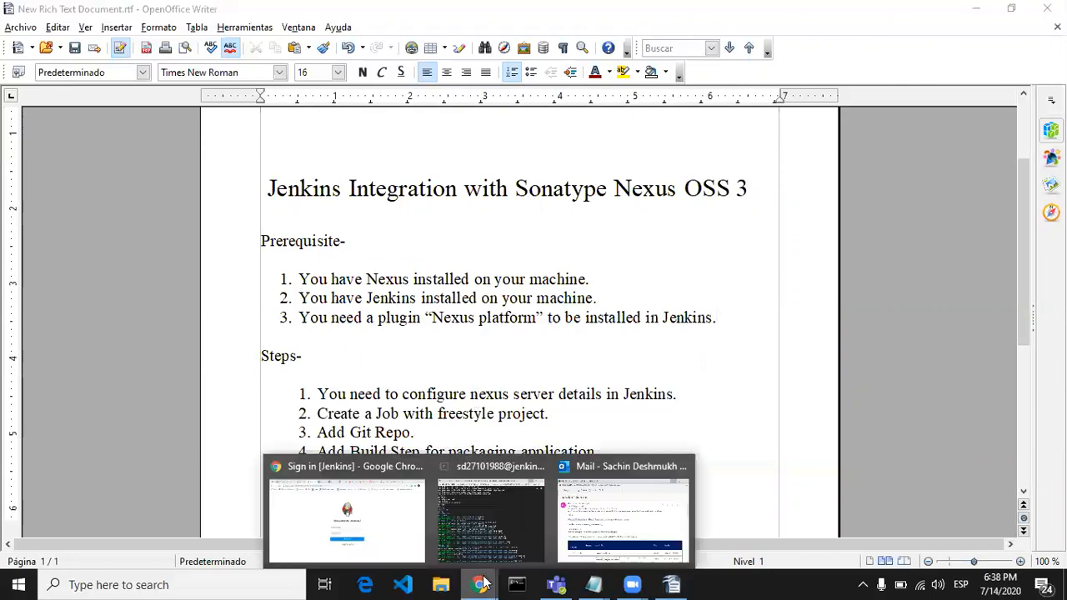
left_click(372, 532)
left_click(475, 326)
type("cooldsachin")
key("Tab")
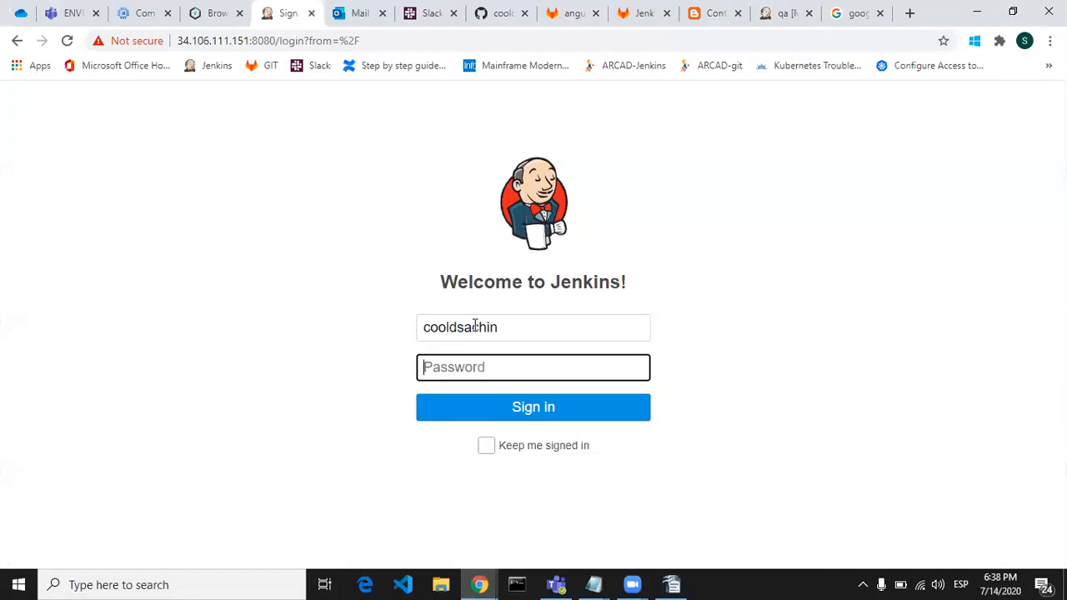
type("•••••••••")
key("Return")
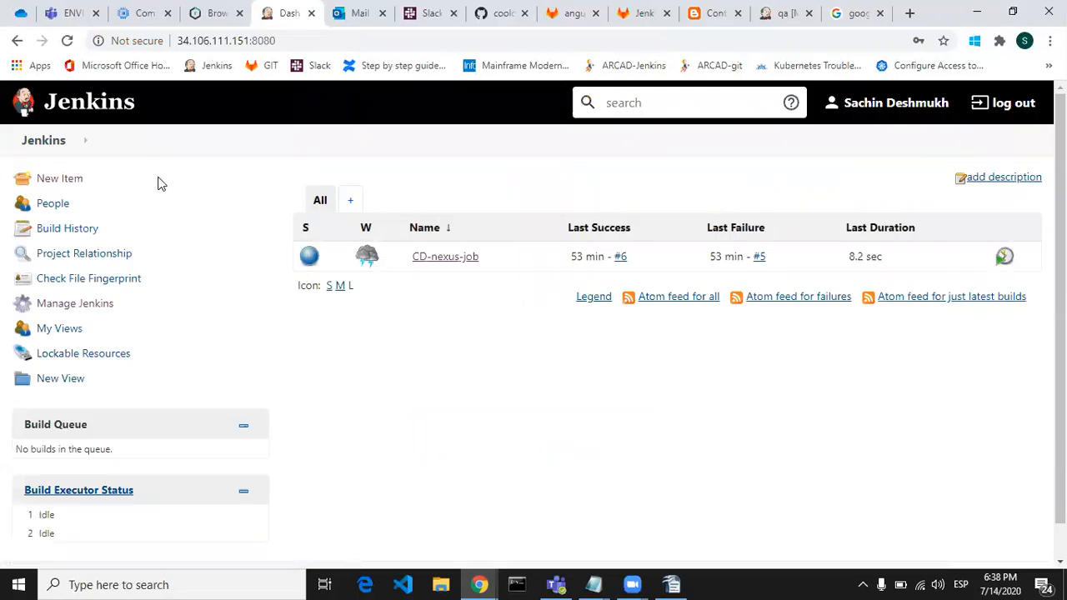
Step: Open the Jenkins Plugin Manager and search the available plugins for "Nexus", then clear the search
left_click(82, 307)
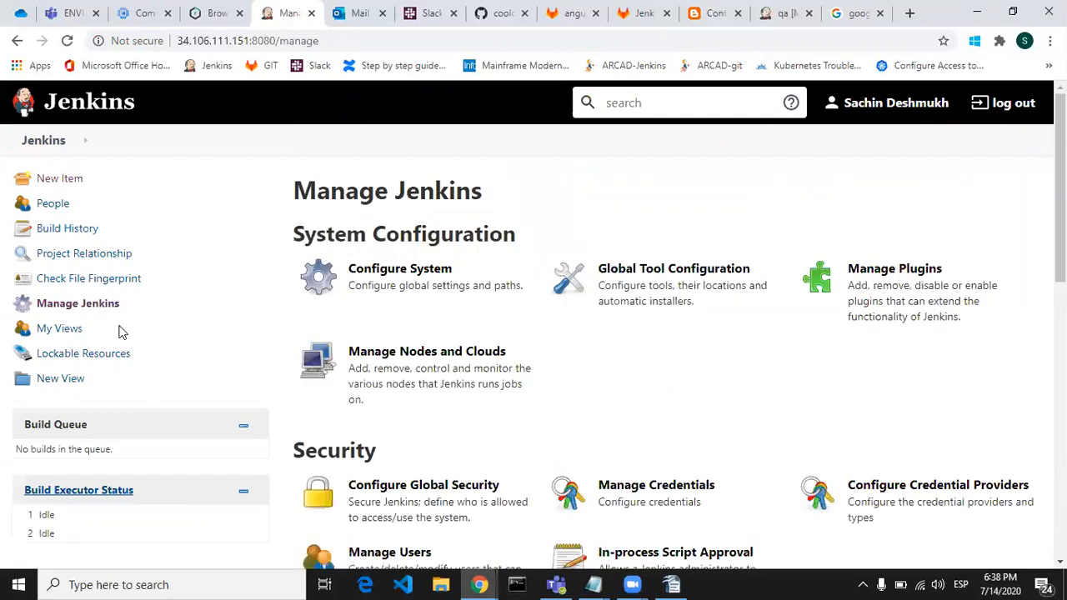
left_click(907, 276)
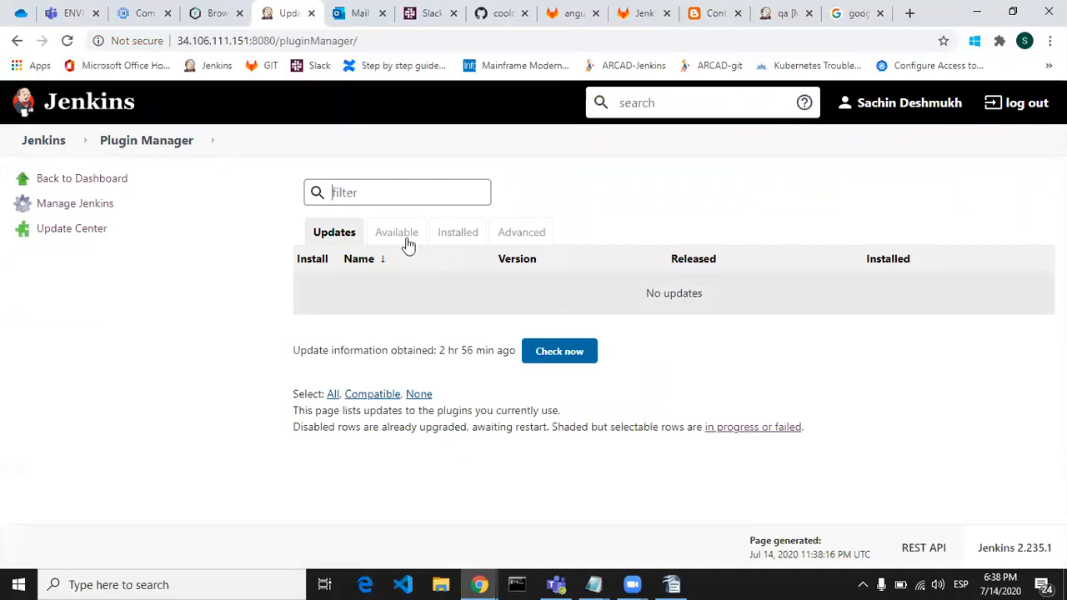
left_click(408, 242)
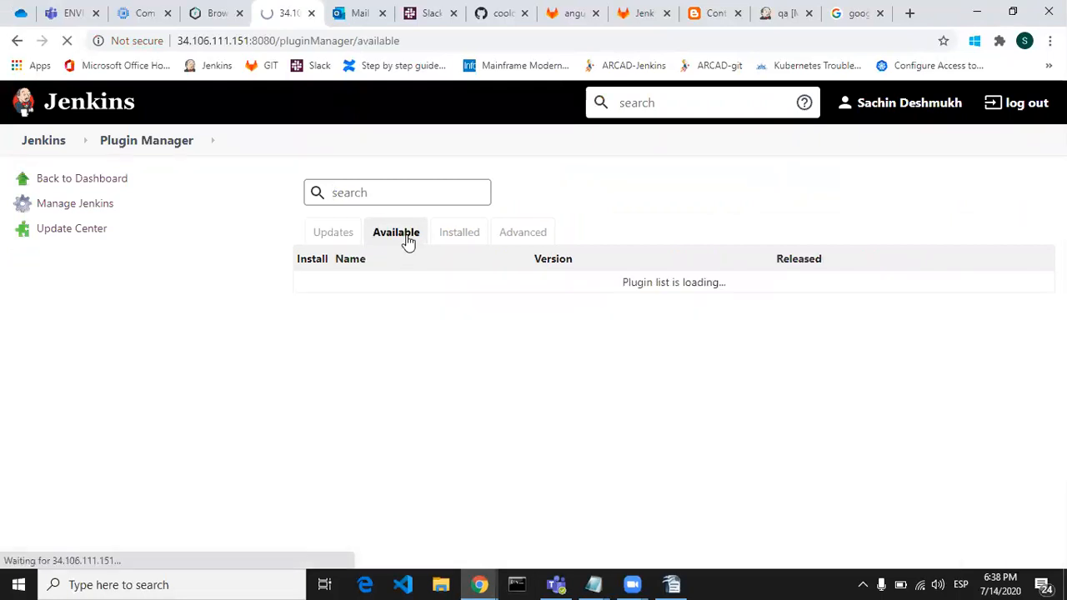
left_click(405, 194)
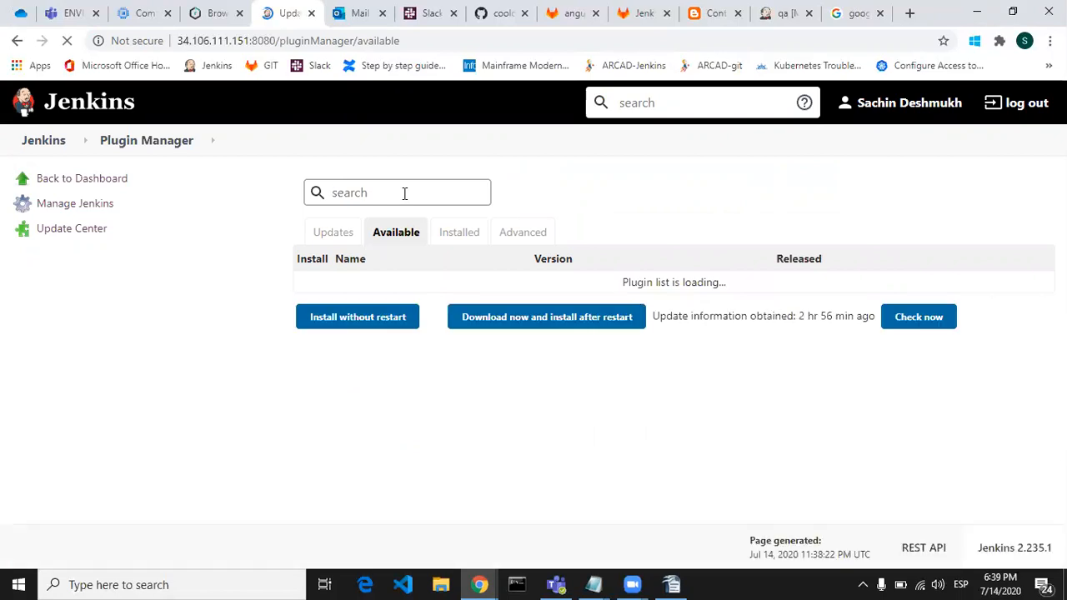
type("Nexus")
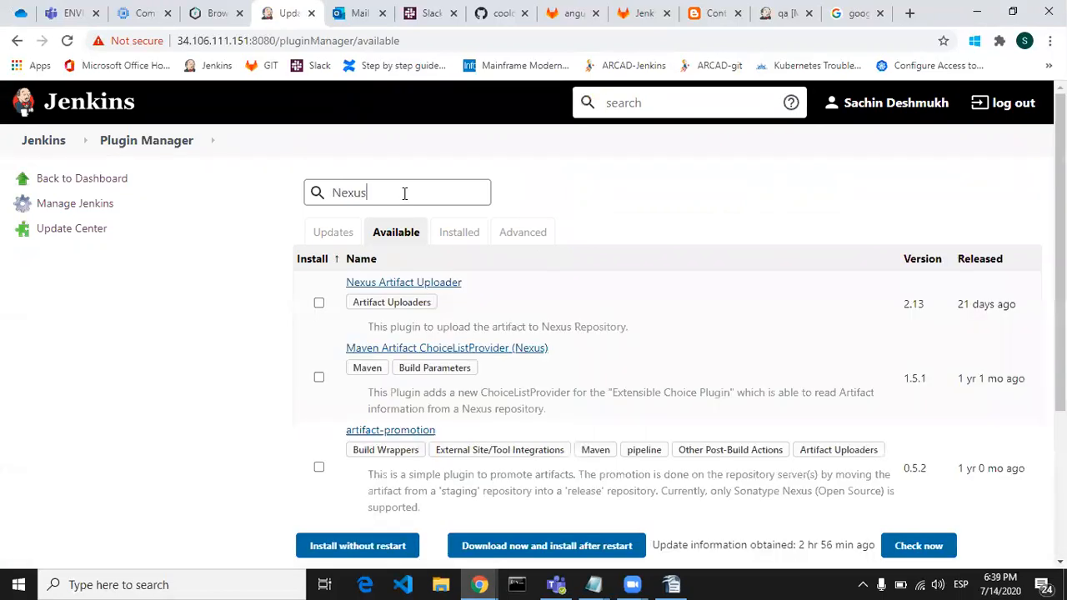
type(" pla")
key("BackSpace")
key("BackSpace")
key("BackSpace")
key("BackSpace")
key("BackSpace")
key("BackSpace")
key("BackSpace")
key("BackSpace")
key("BackSpace")
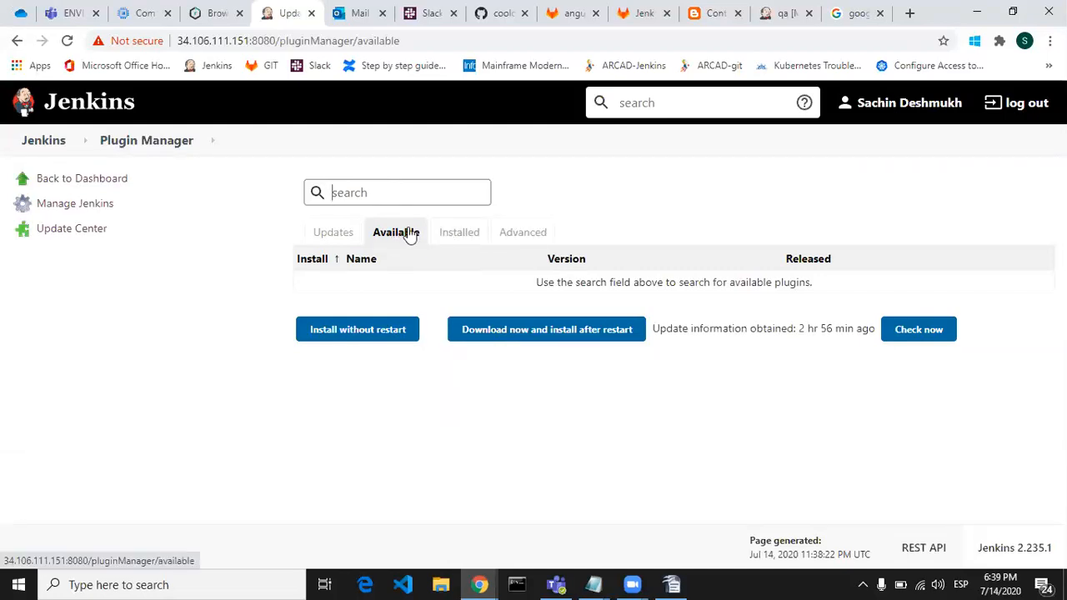
Step: Filter the installed plugins by "Nexus Platfo" to check for the Nexus Platform Plugin
left_click(461, 238)
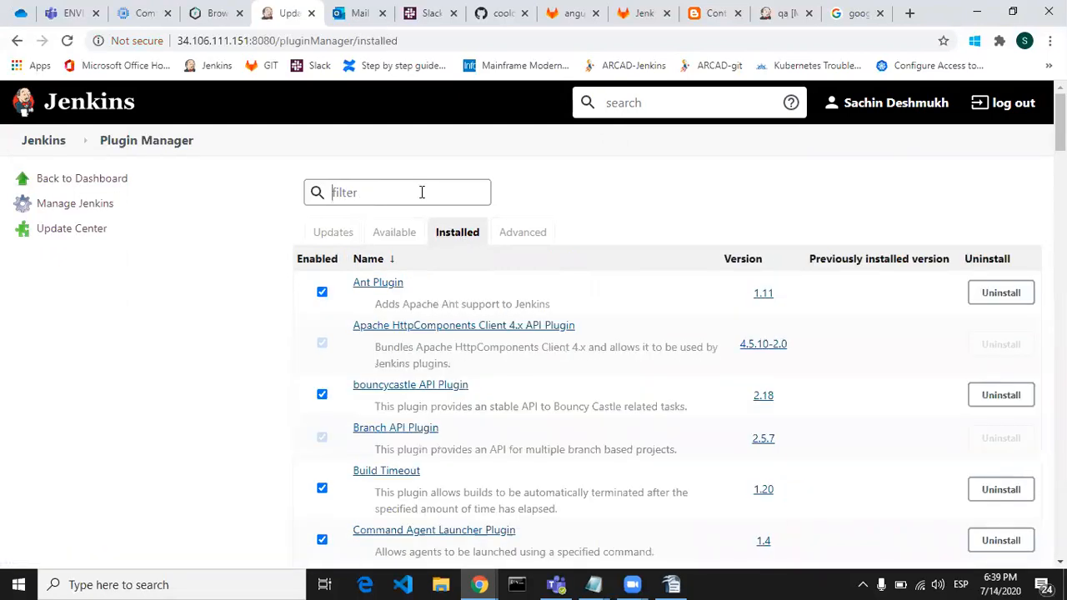
type("Nexus ")
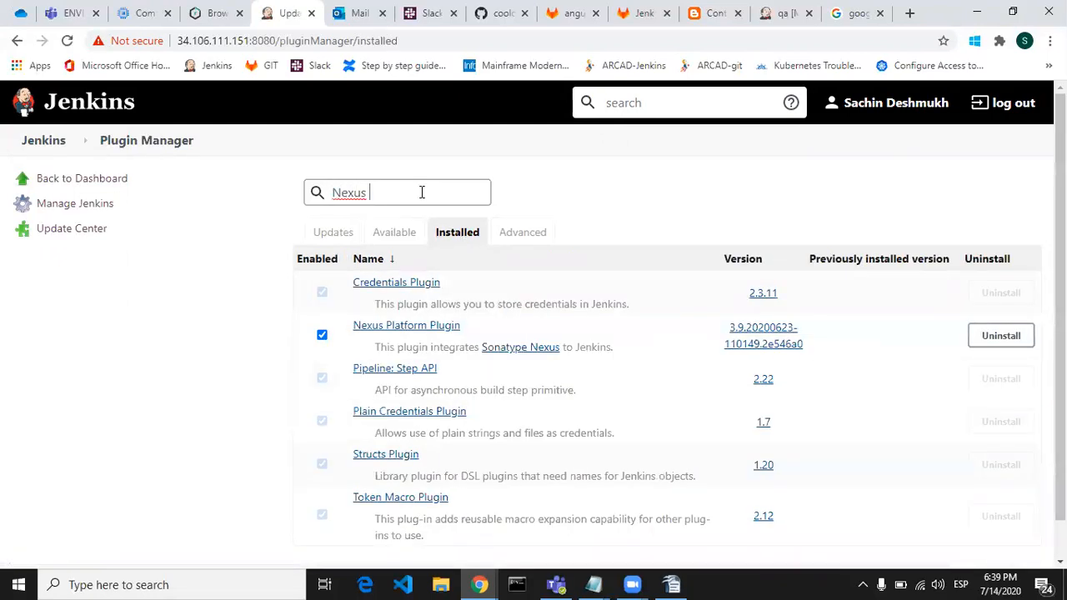
type("Platfo")
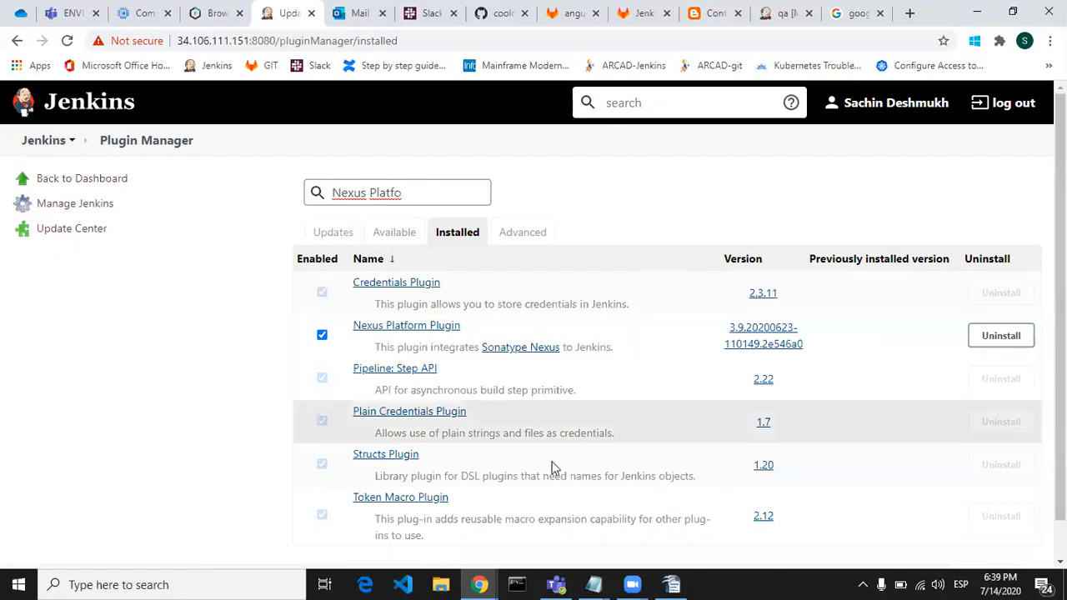
Step: Switch to the OpenOffice Writer document and review the first integration step about configuring the Nexus server details
left_click(674, 585)
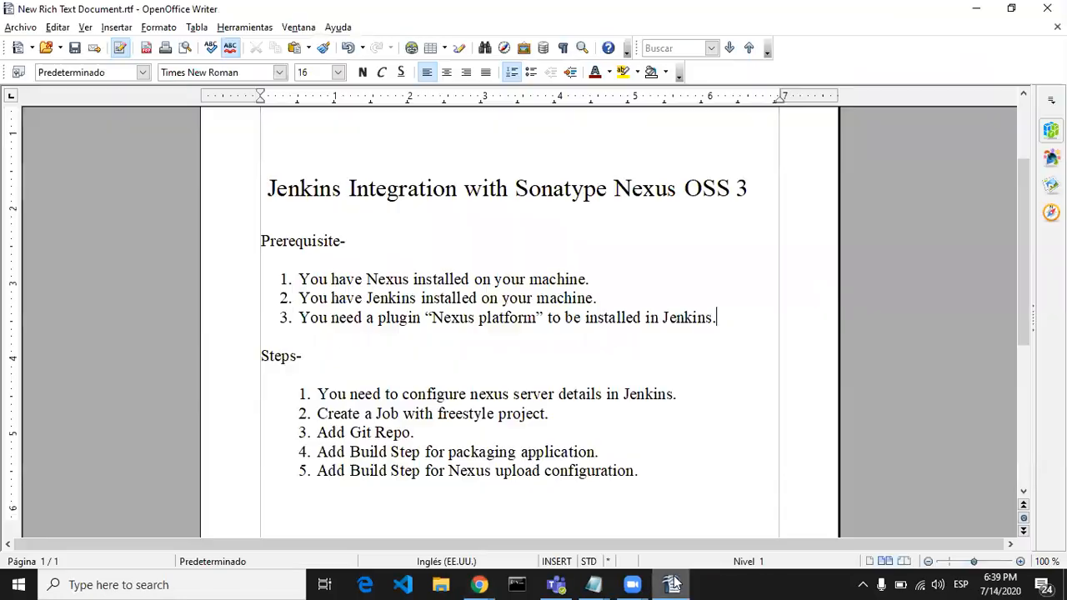
left_click(321, 363)
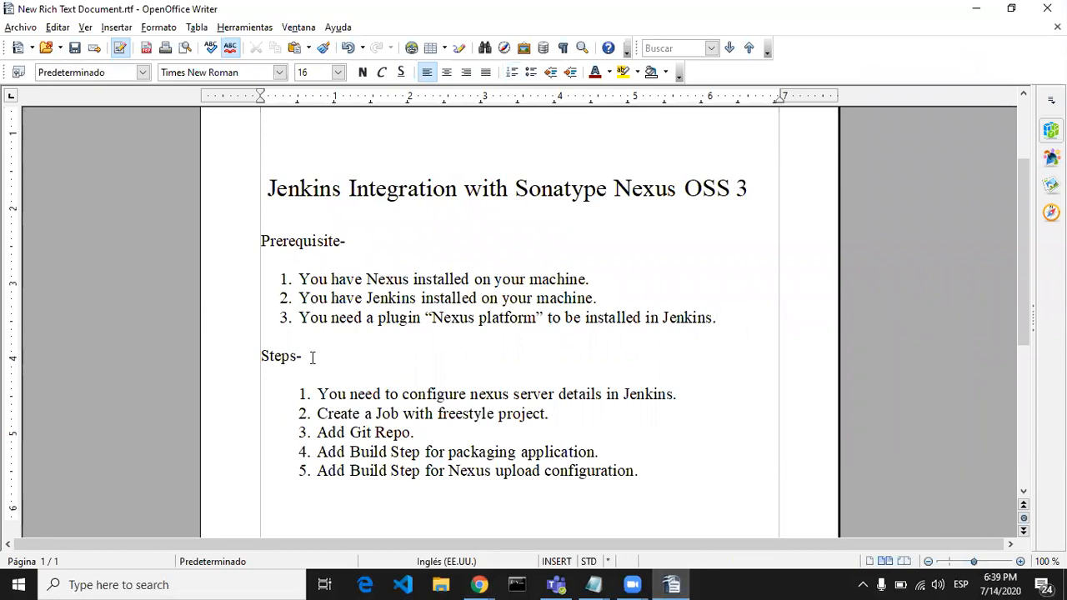
left_click(317, 390)
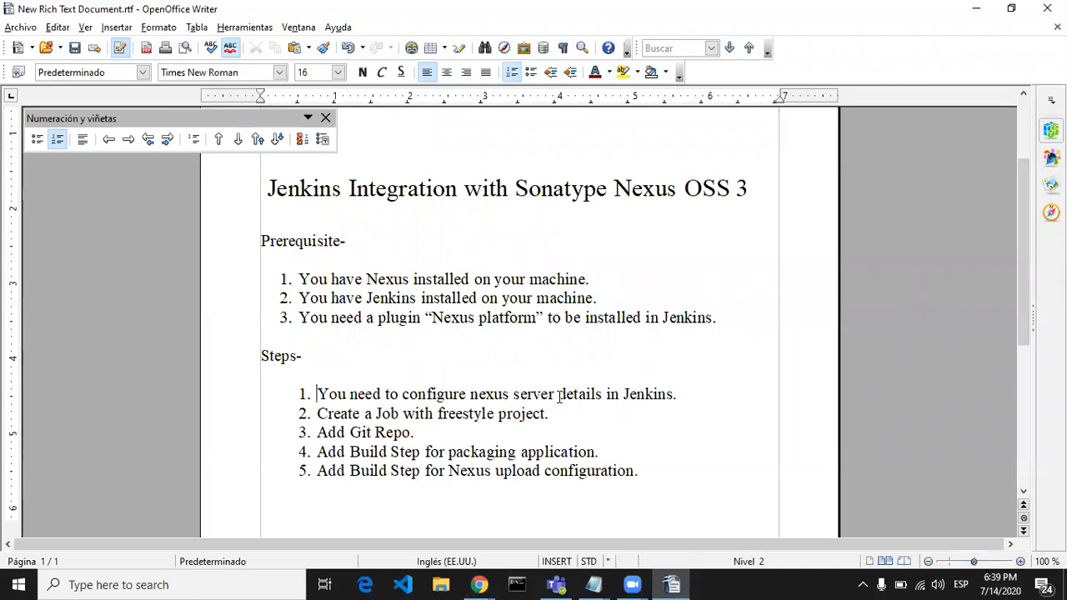
left_click(707, 398)
Step: Switch back to Jenkins in Chrome and open the global system configuration from the management page
left_click(480, 584)
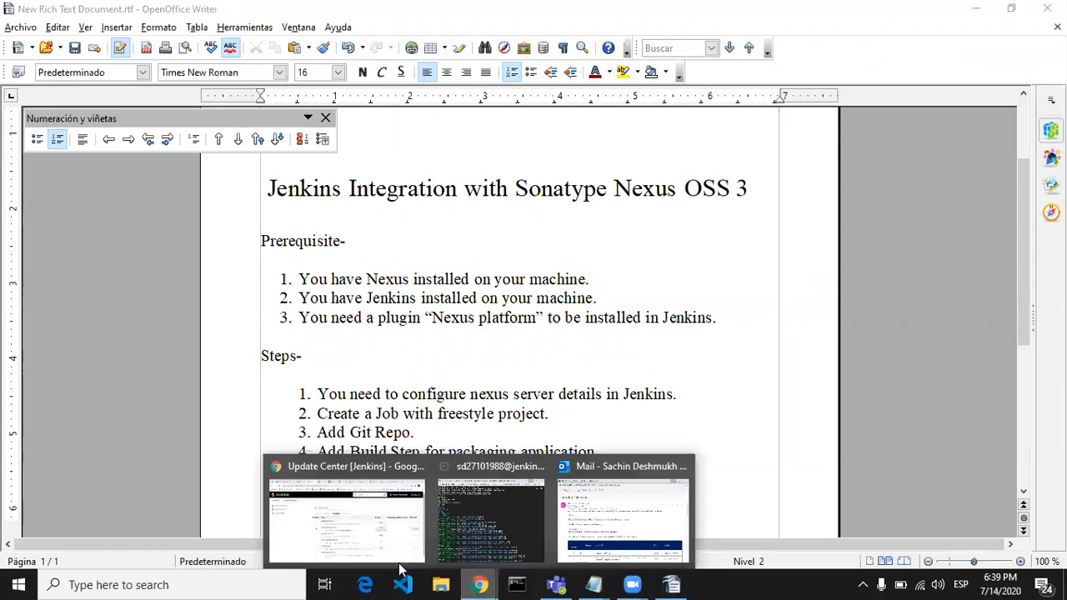
left_click(349, 538)
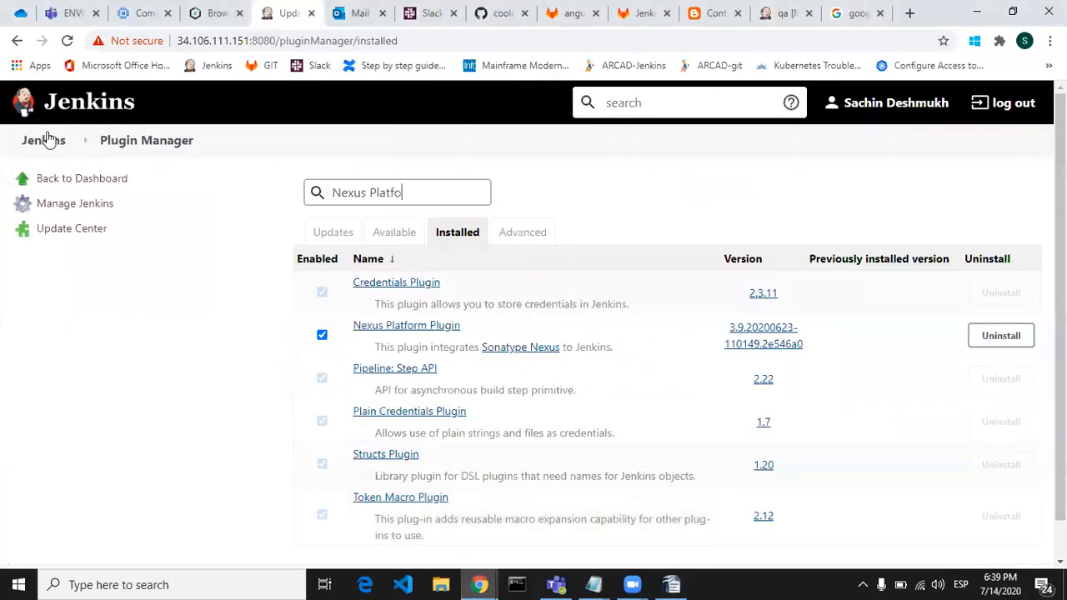
left_click(46, 140)
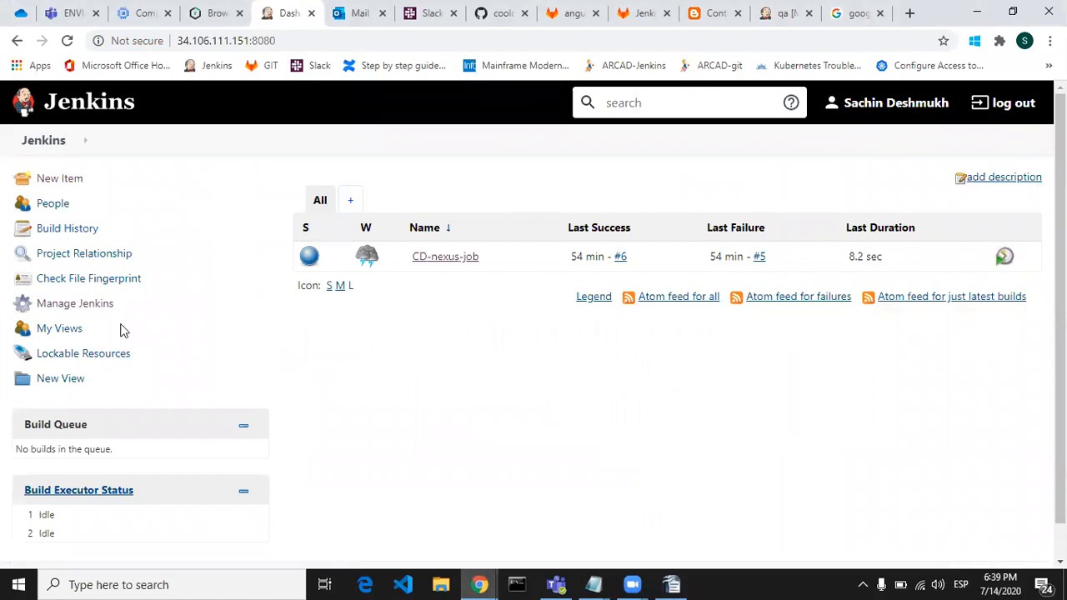
left_click(95, 306)
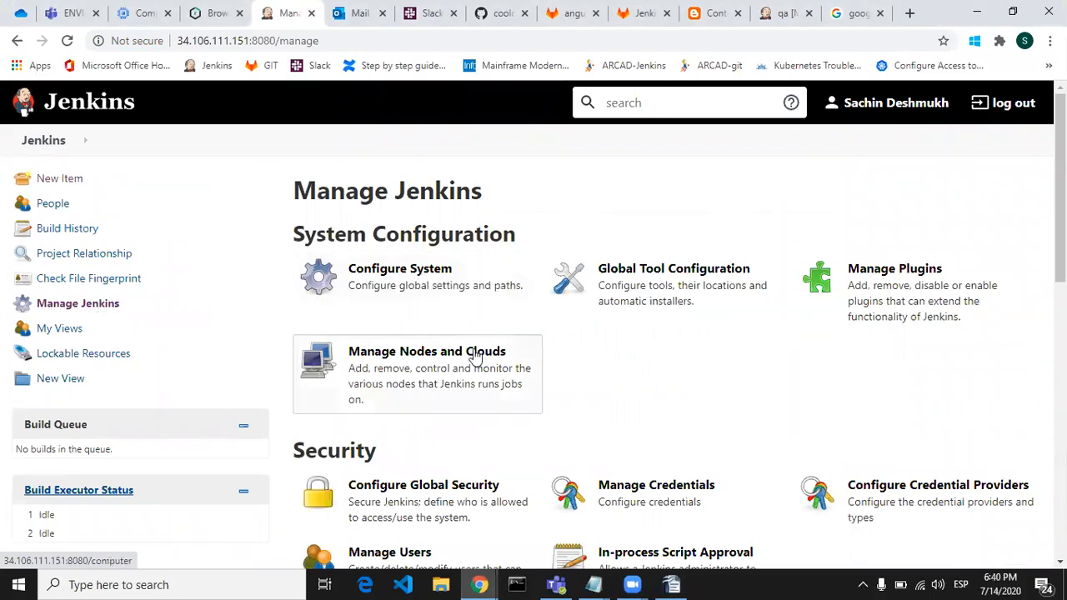
left_click(423, 281)
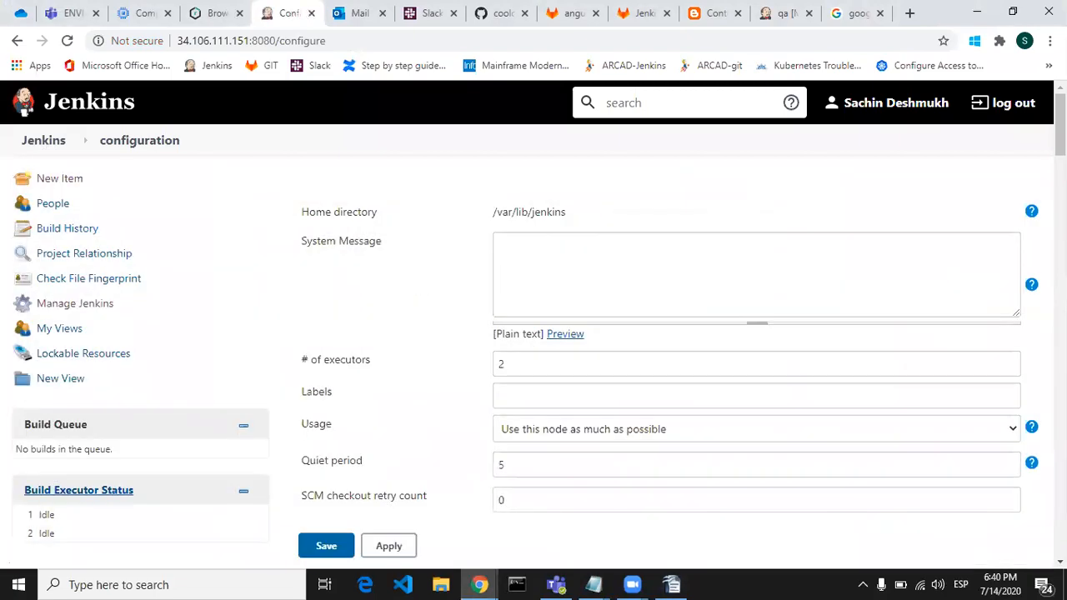
Step: Add another Nexus Repository Manager 3.x Server entry in the Sonatype Nexus section of the system configuration
scroll(534, 317, "down", 5)
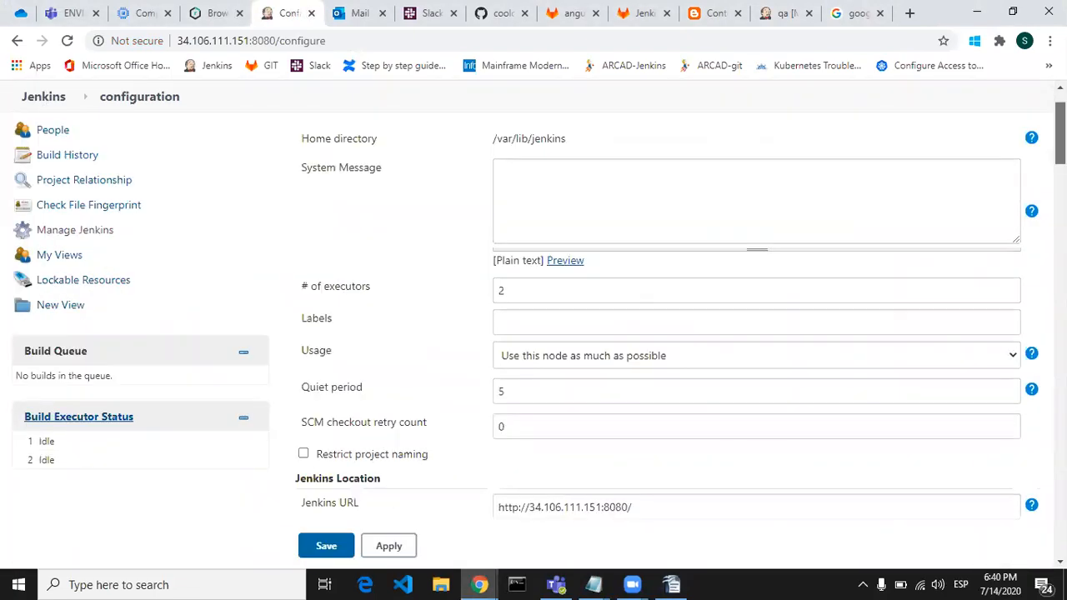
scroll(534, 316, "down", 4)
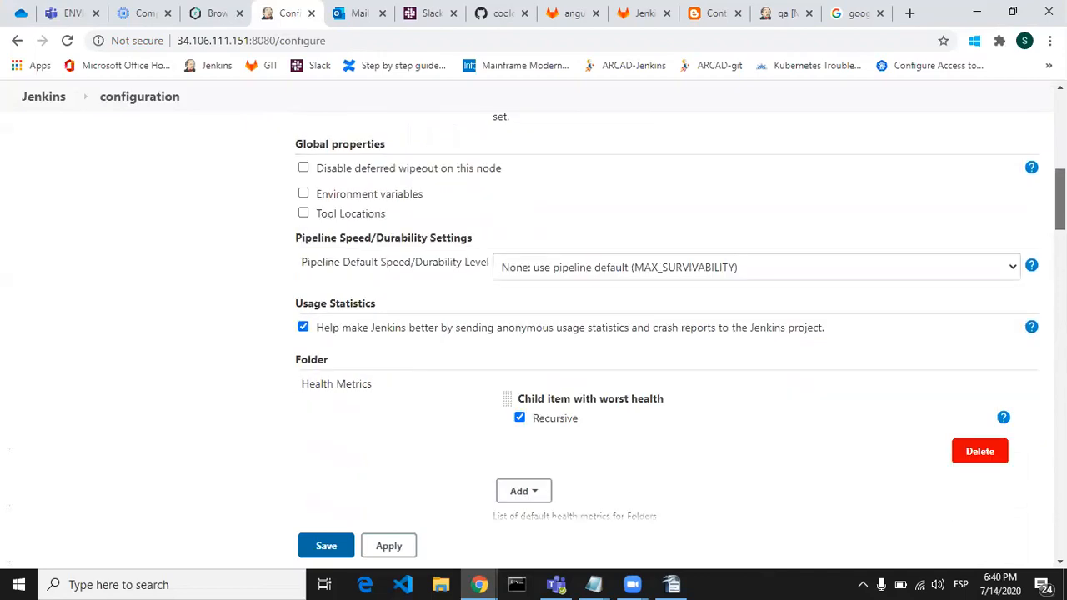
scroll(534, 316, "down", 5)
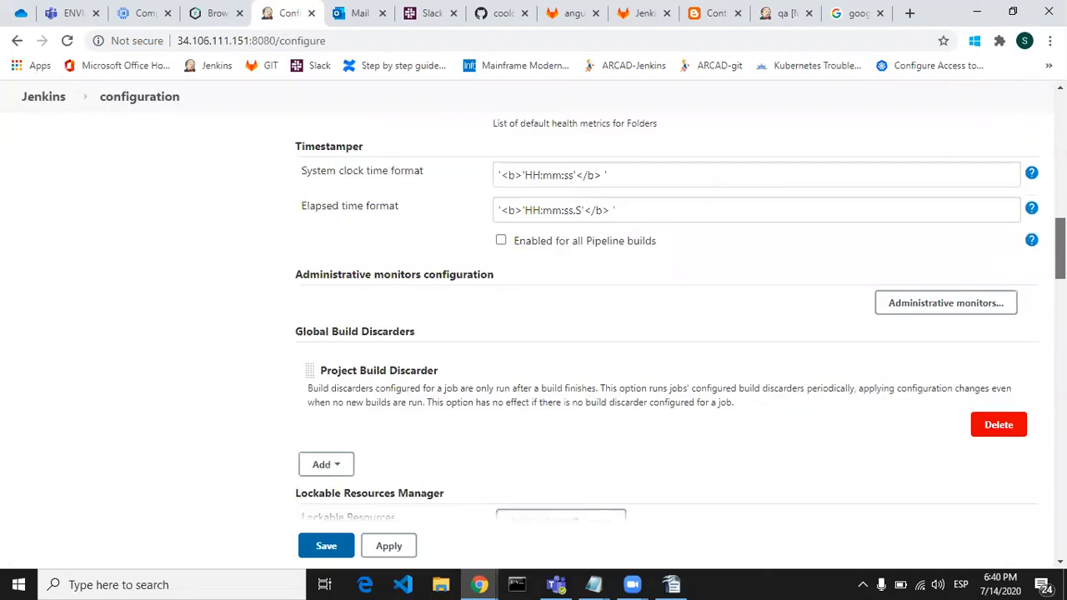
scroll(533, 317, "down", 5)
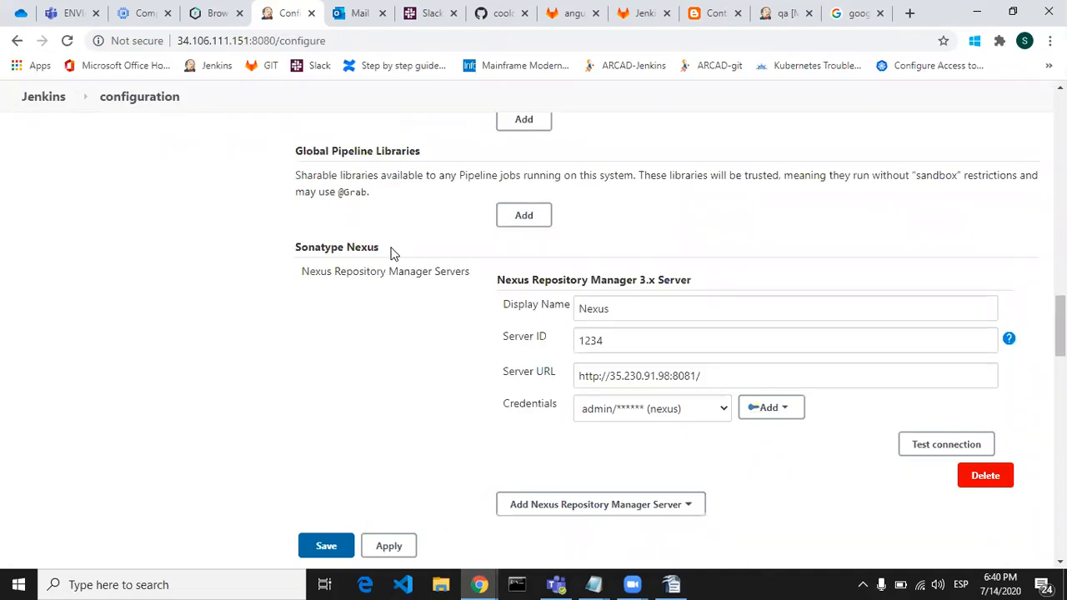
scroll(667, 317, "down", 1)
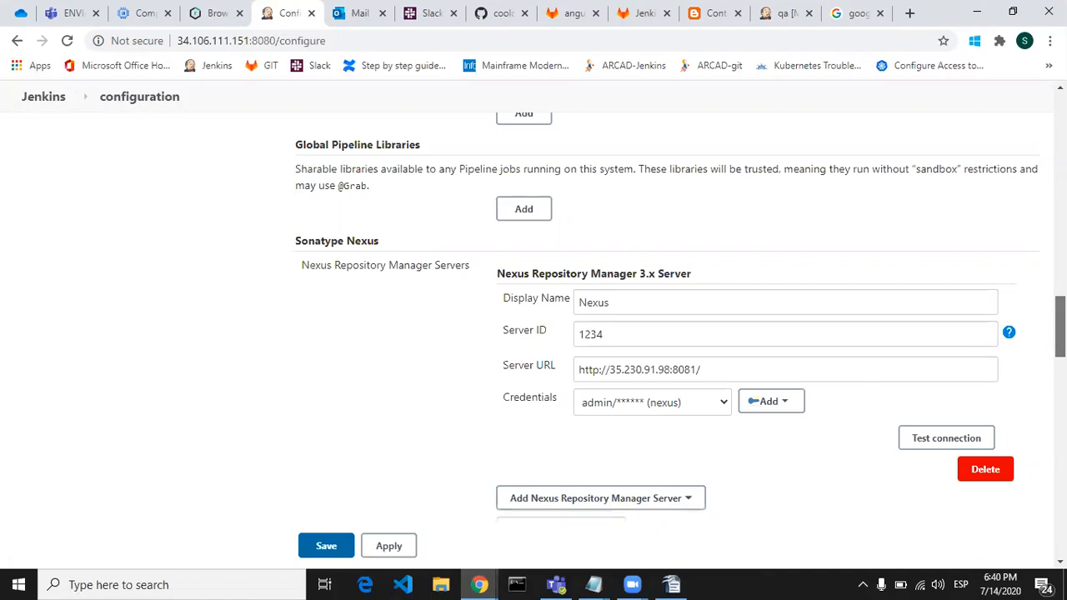
left_click_drag(1061, 335, 1061, 336)
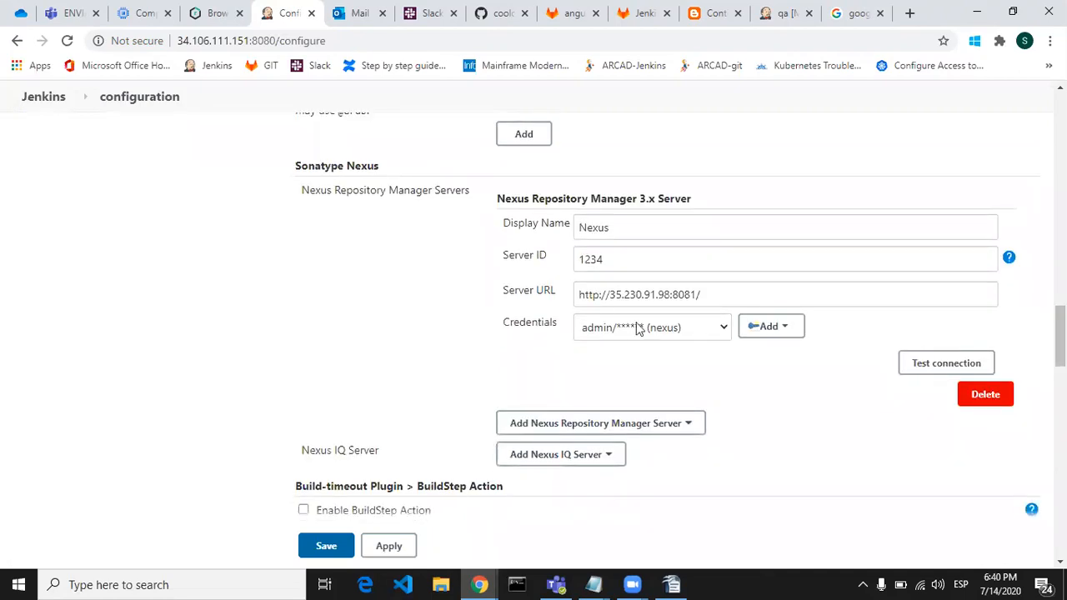
left_click(682, 426)
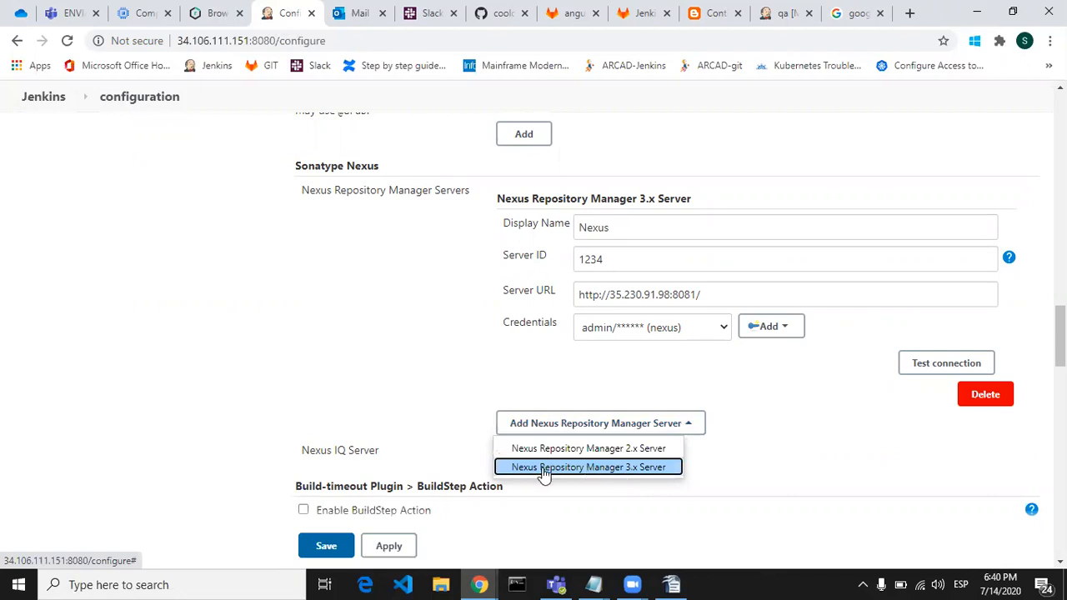
left_click(617, 469)
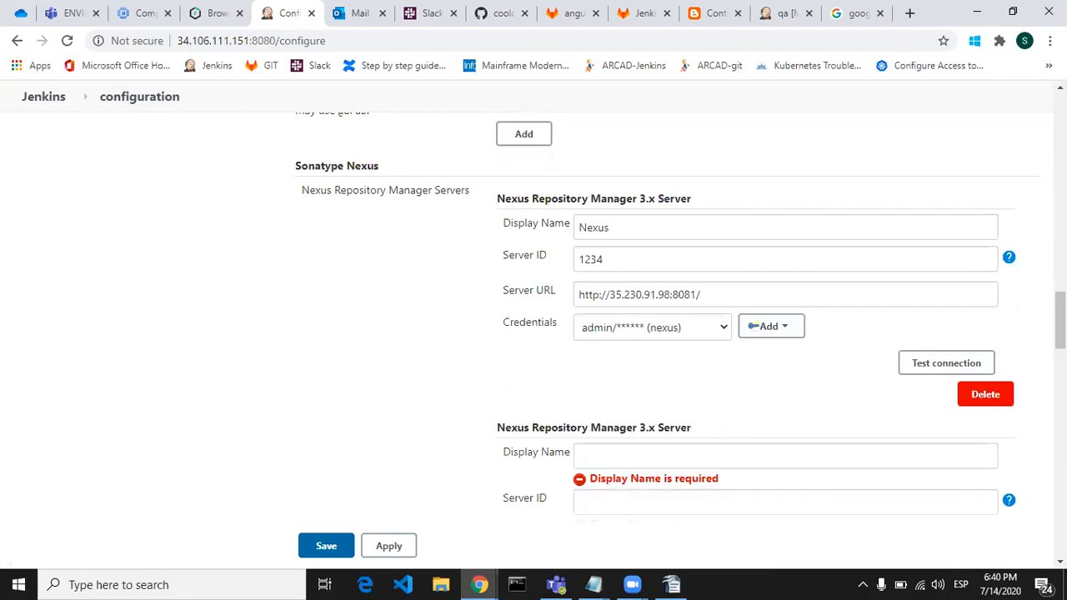
scroll(1060, 333, "down", 2)
left_click_drag(1060, 340, 1059, 343)
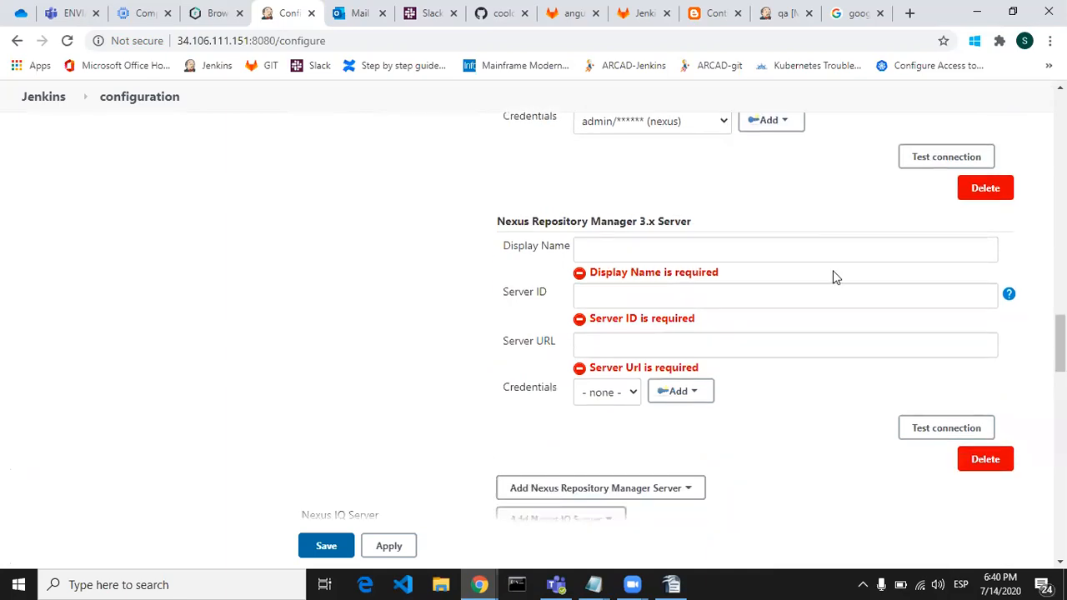
Step: Set the new Nexus Repository Manager 3.x Server entry's display name to Nexus and its server ID to 1234
left_click(832, 246)
type("Nexus")
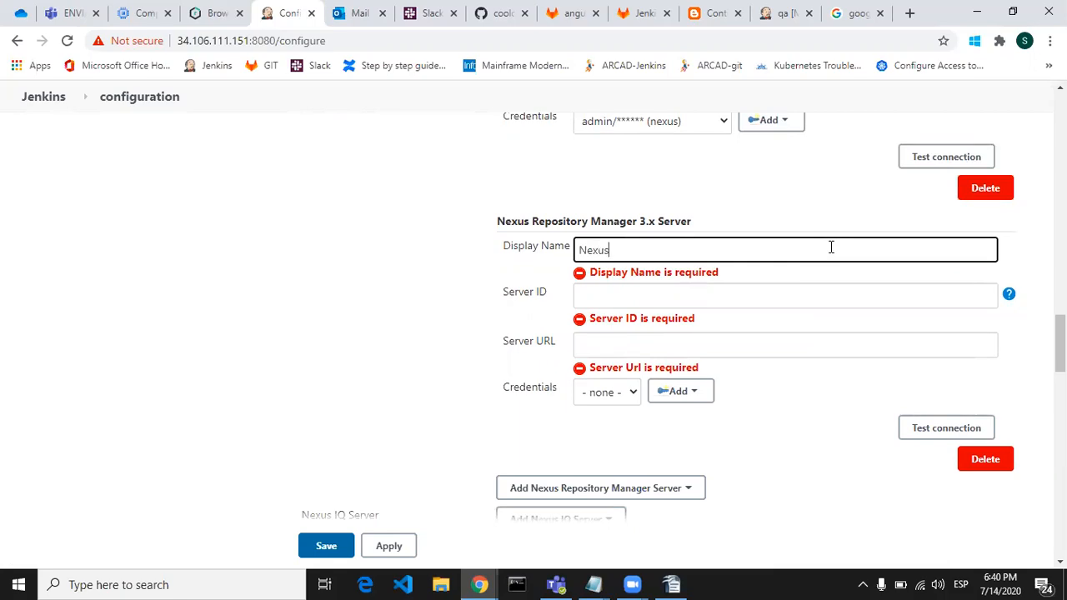
left_click(825, 297)
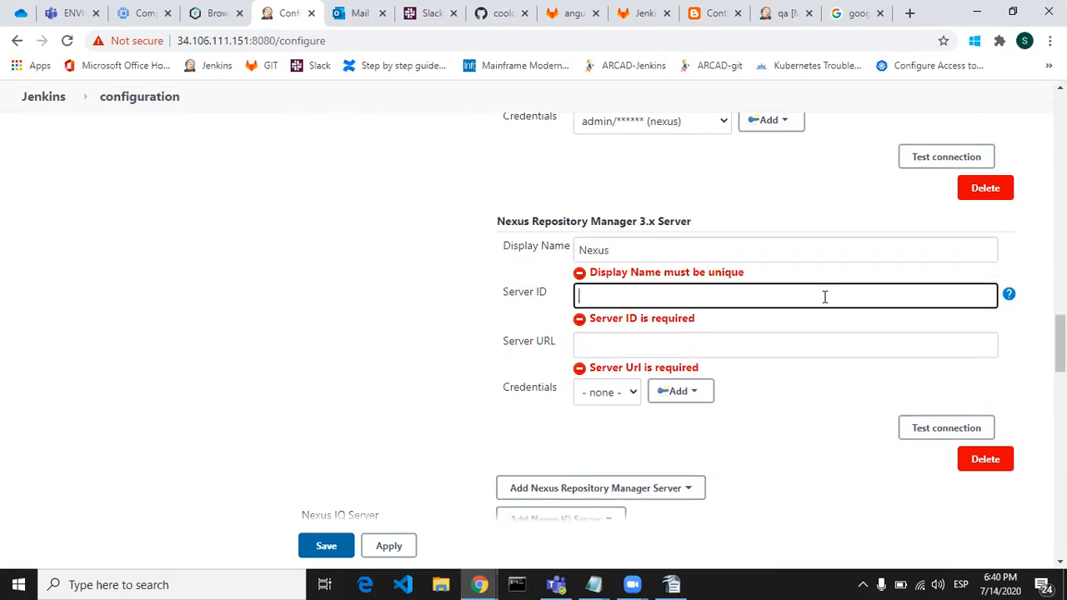
type("1234")
left_click(750, 343)
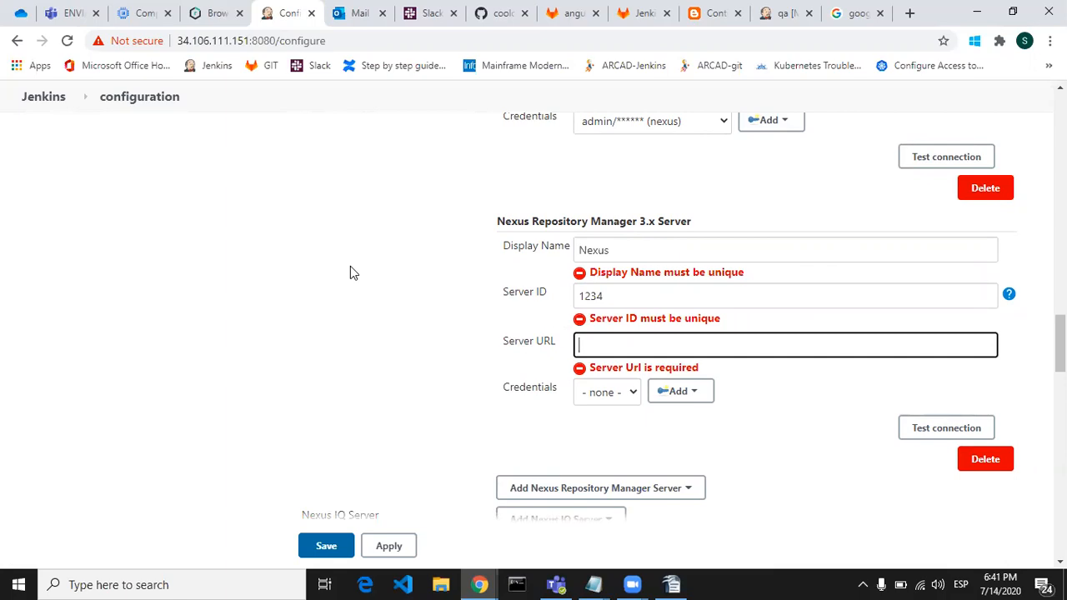
left_click(218, 13)
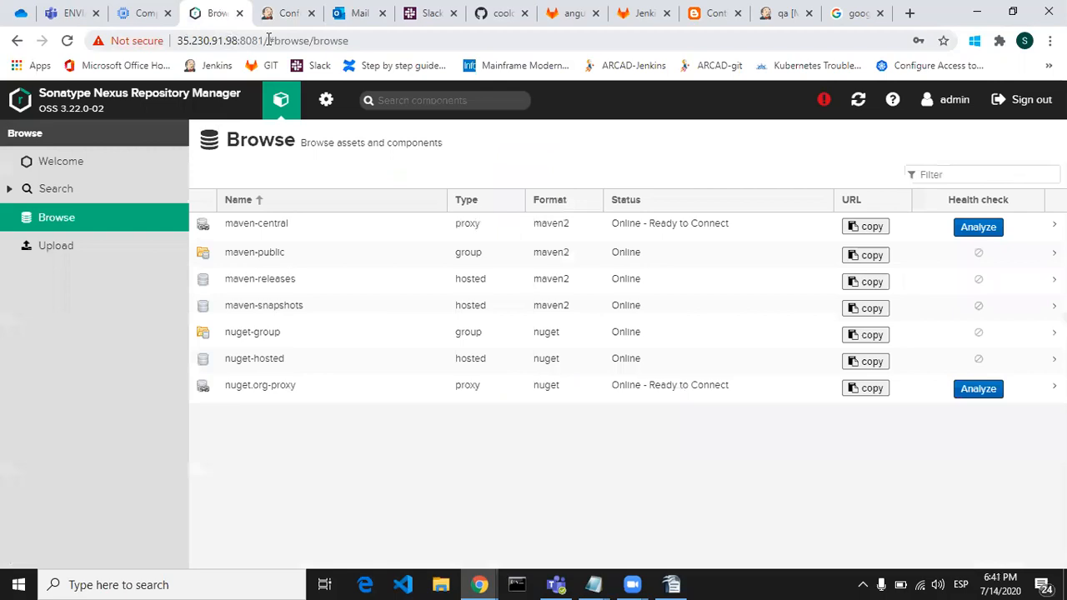
left_click_drag(263, 40, 174, 46)
key("ctrl+c")
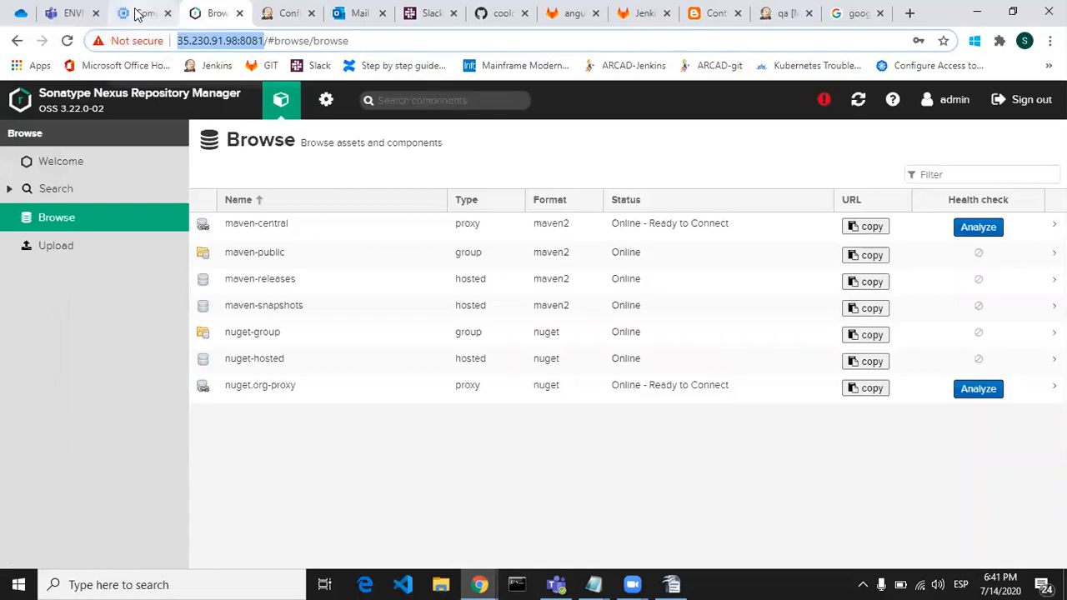
key("ctrl+Tab")
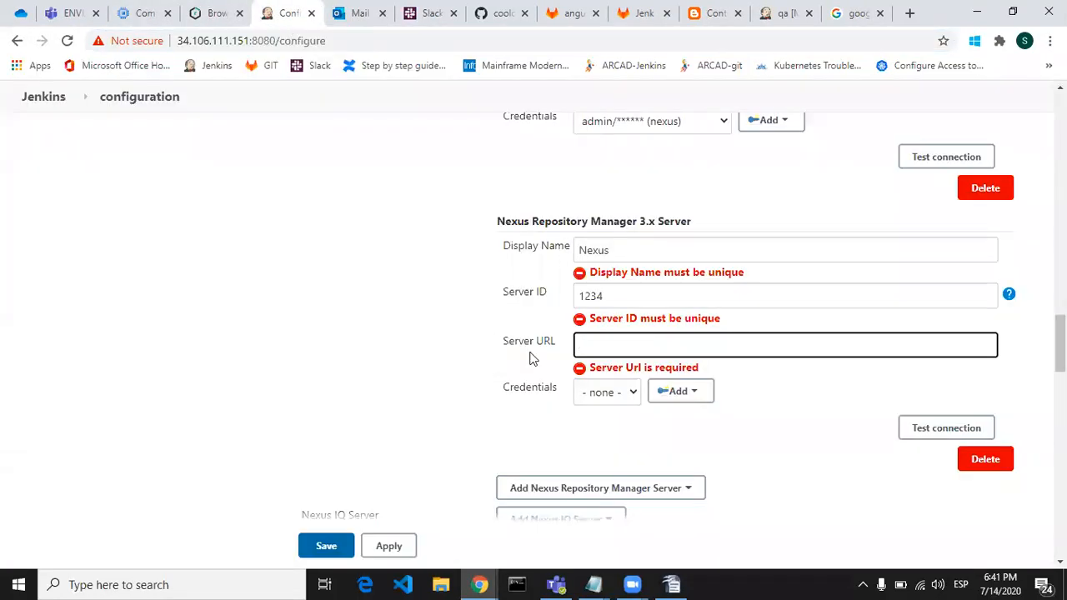
key("ctrl+v")
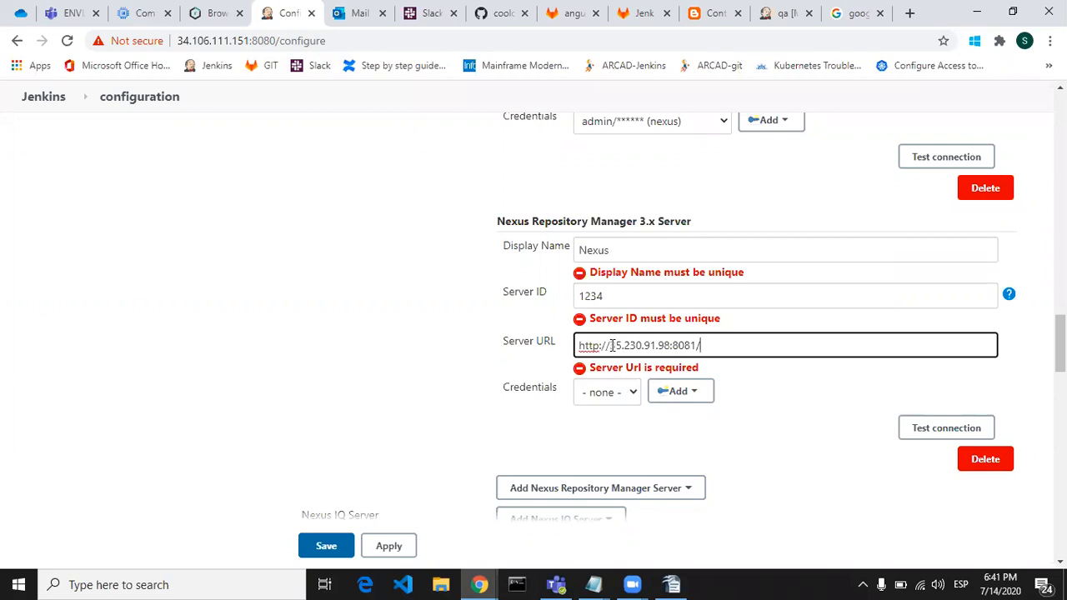
left_click_drag(611, 345, 671, 345)
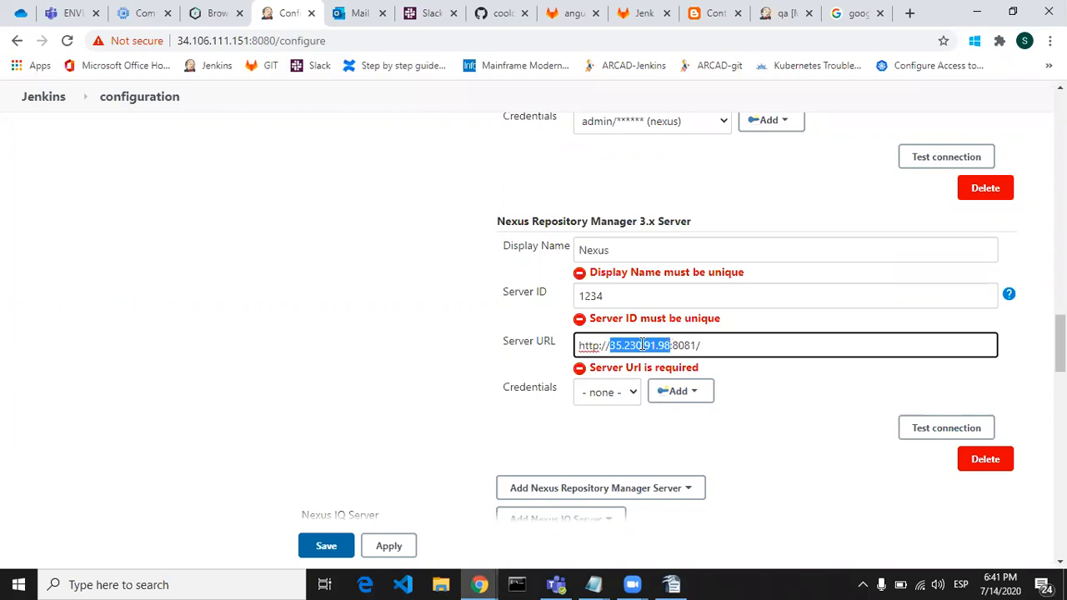
left_click(726, 348)
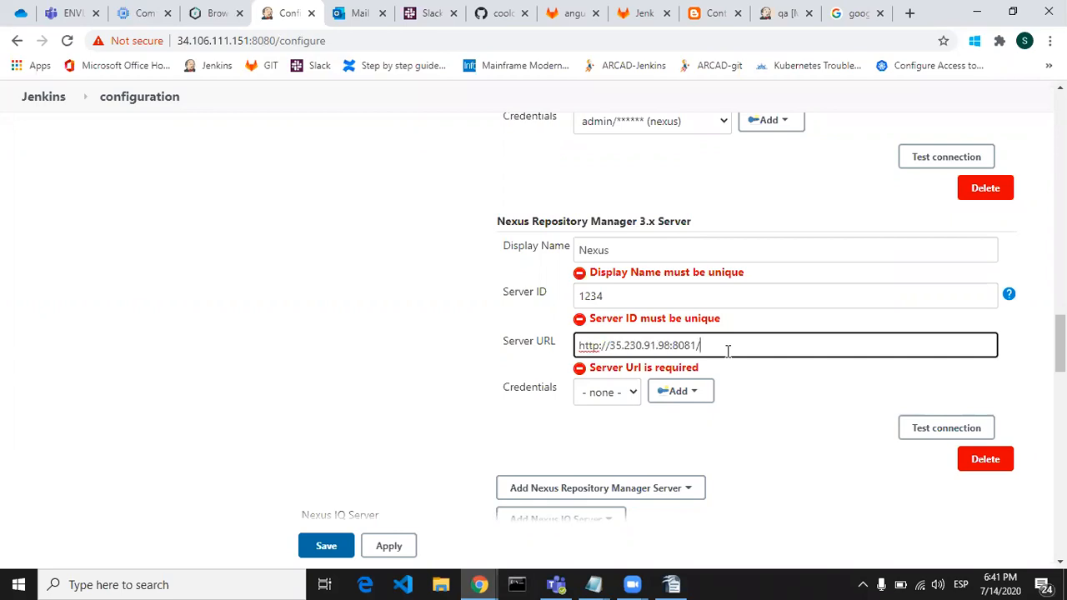
double_click(674, 344)
left_click(744, 390)
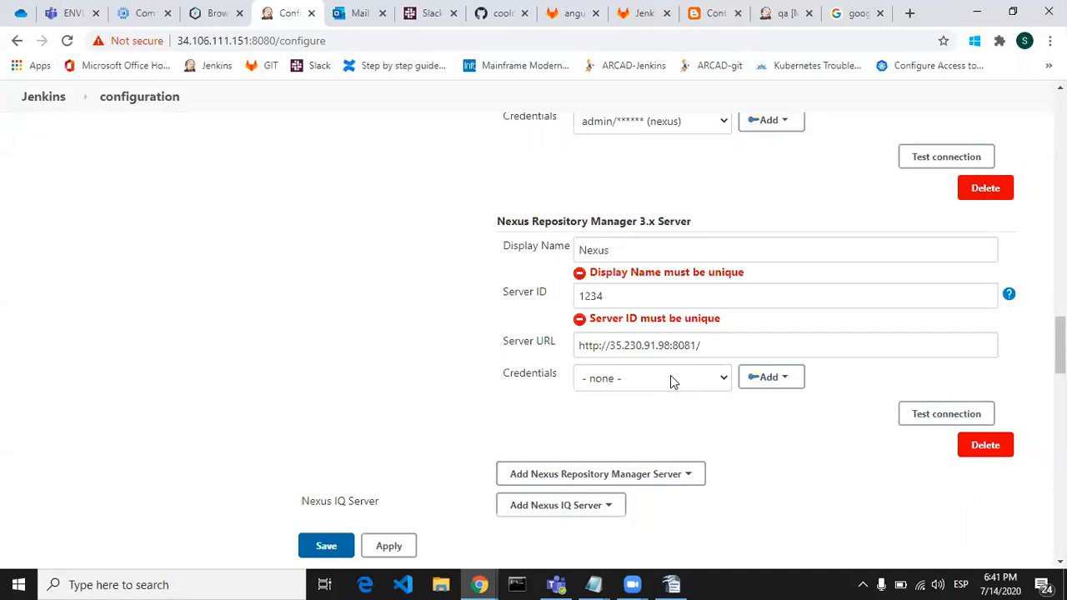
Step: Start adding Jenkins credentials for the new server entry, entering admin as the username and the Nexus account password
left_click(794, 379)
left_click(794, 407)
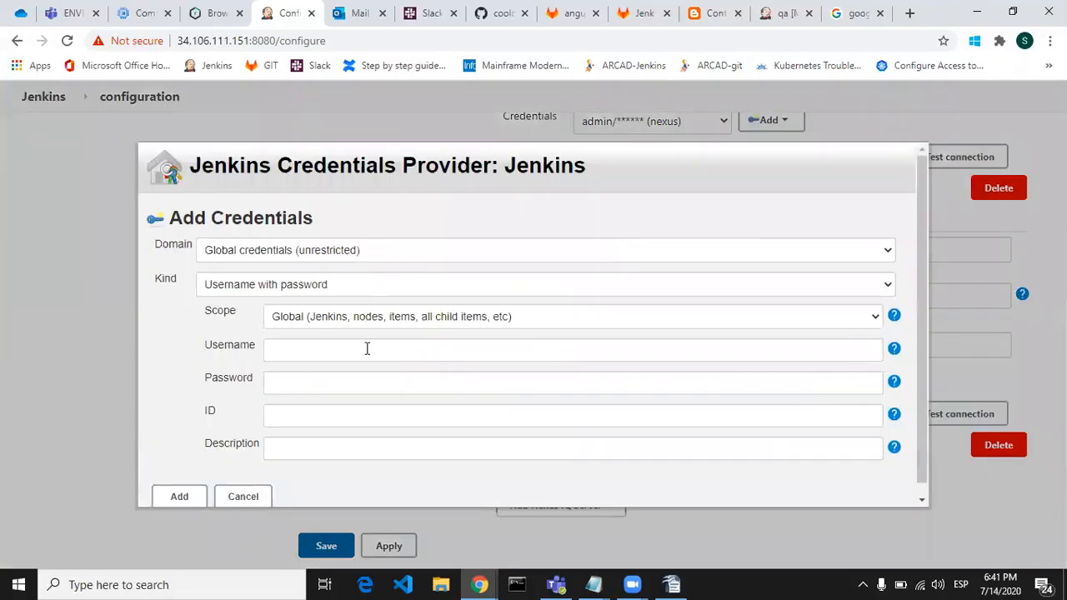
left_click(369, 351)
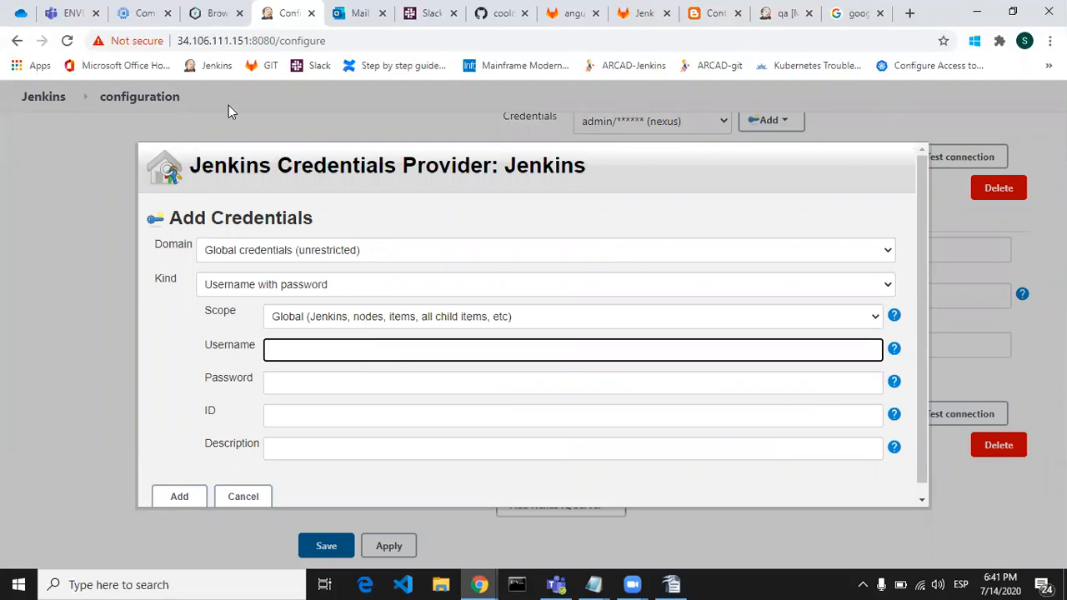
left_click(212, 14)
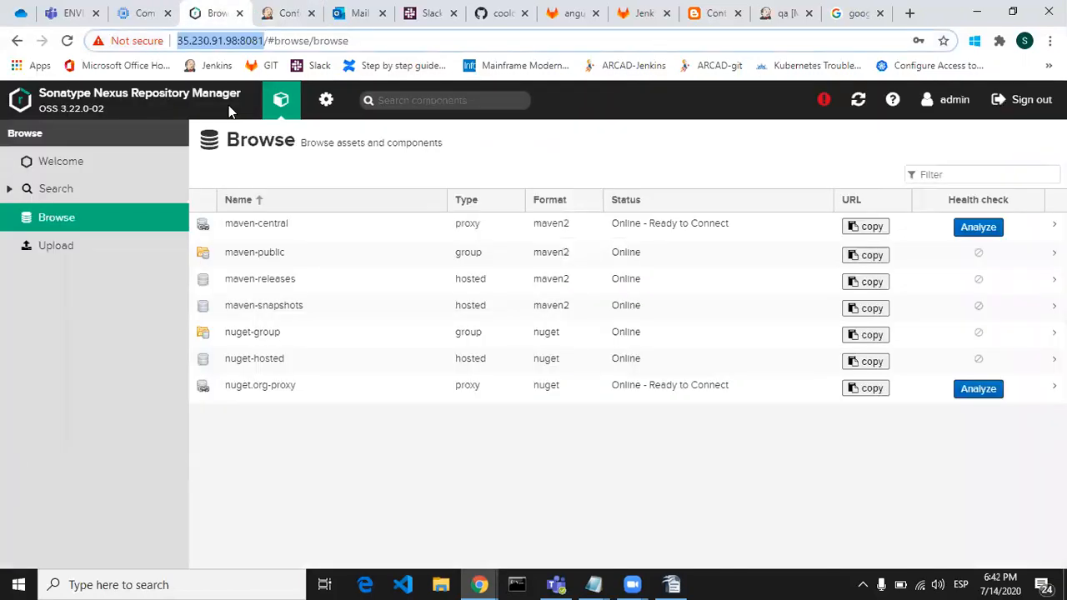
left_click(599, 147)
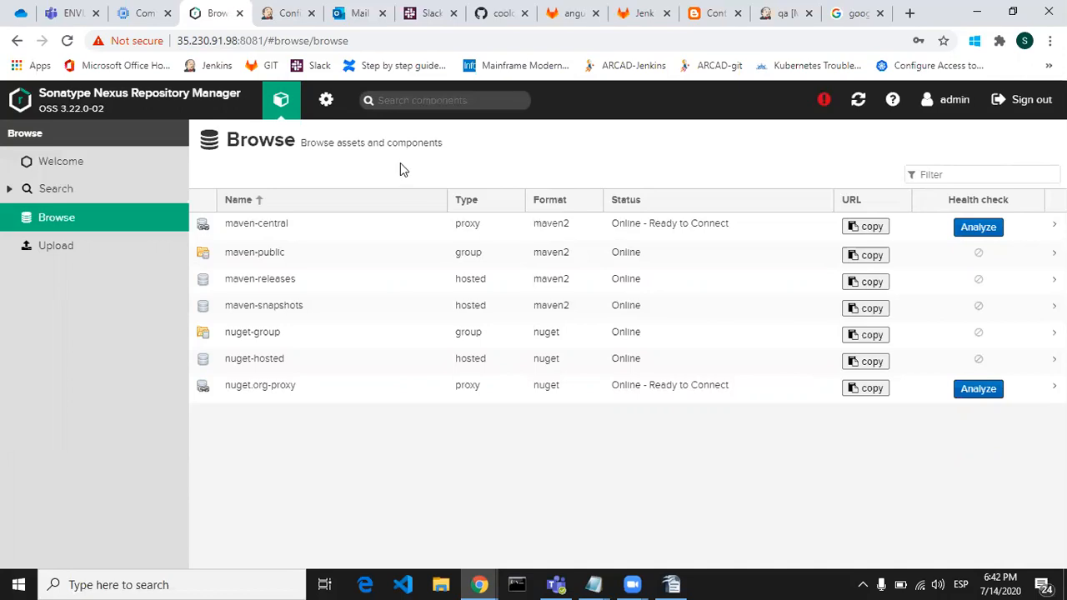
key("ctrl+Tab")
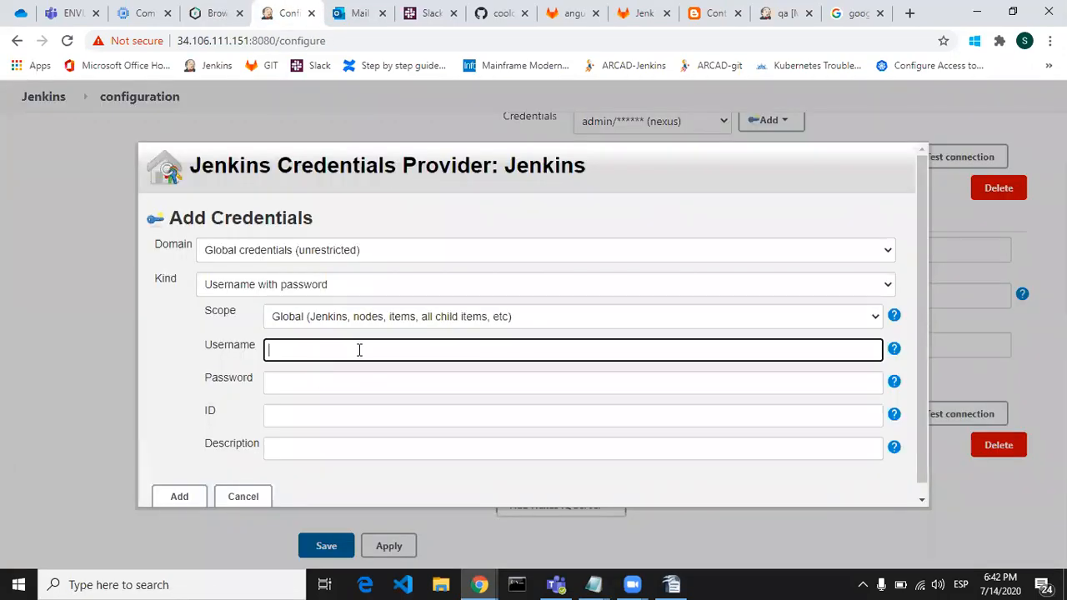
type("admin")
key("Tab")
type("•••••••••")
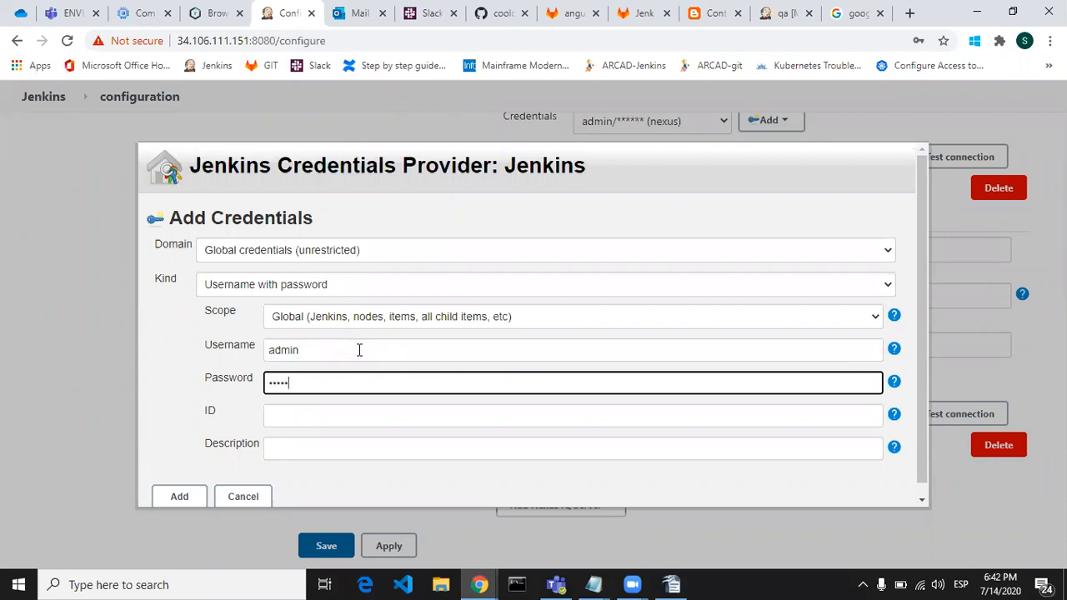
Step: Fill in the credentials' ID as nexus1 and description as nexus, and discard the form without adding them
left_click(362, 418)
type("nexus1")
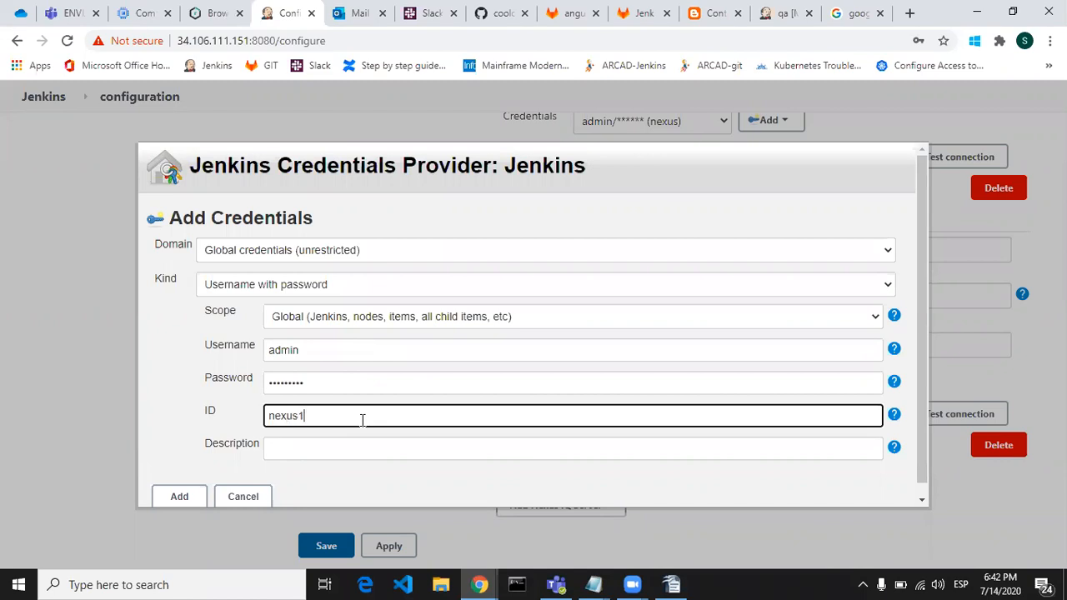
left_click(365, 441)
type("ne")
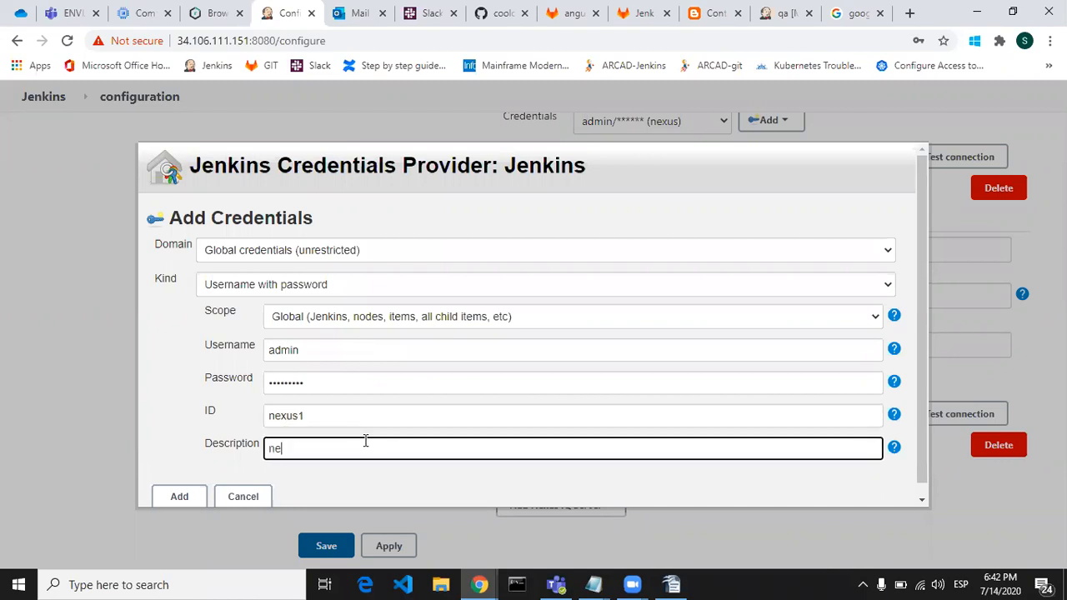
type("xus")
left_click(250, 501)
Step: Select the existing admin (nexus) credentials for the new server entry and test its connection
left_click(689, 380)
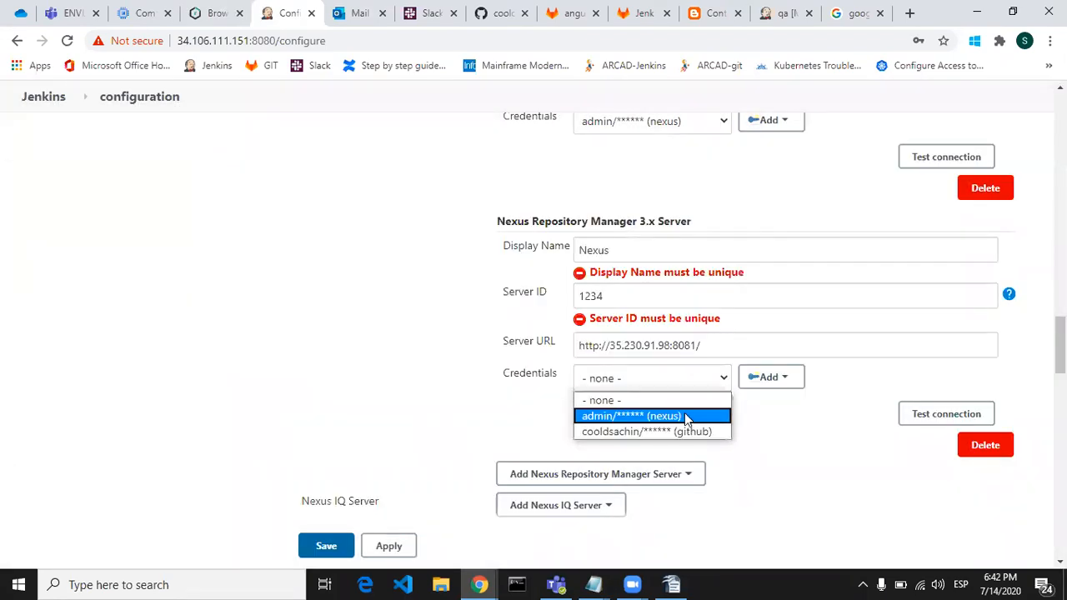
left_click(684, 417)
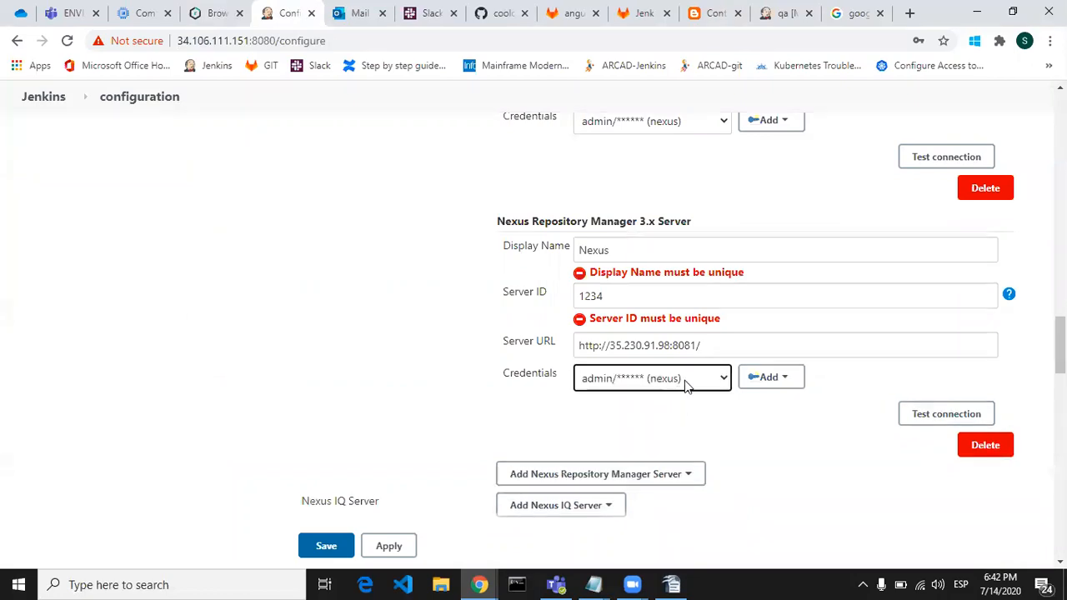
left_click(942, 415)
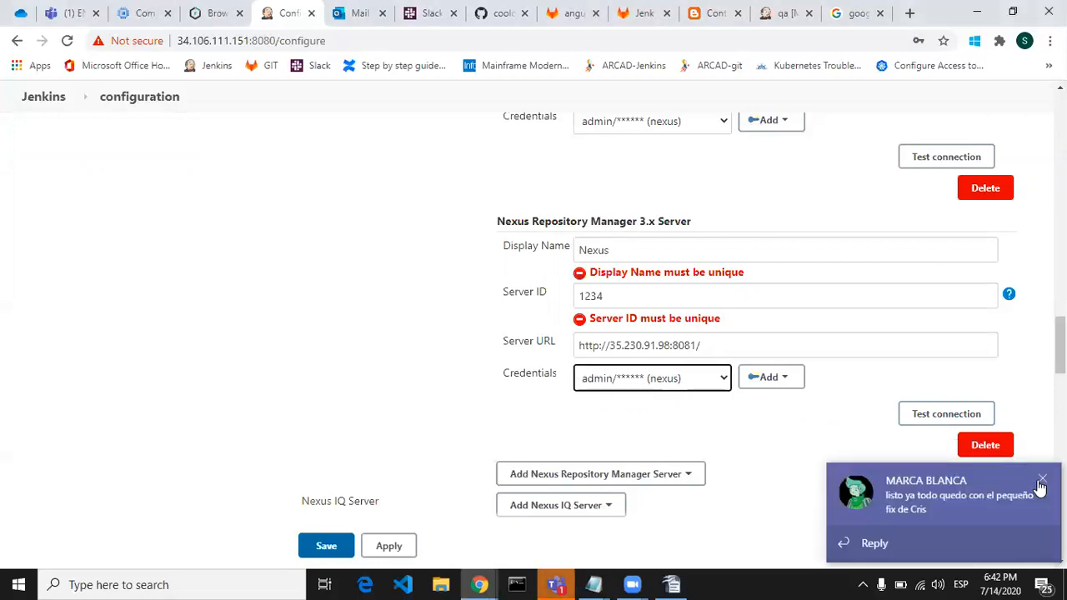
Step: Dismiss the Microsoft Teams chat notifications and close the Teams window
left_click(1039, 484)
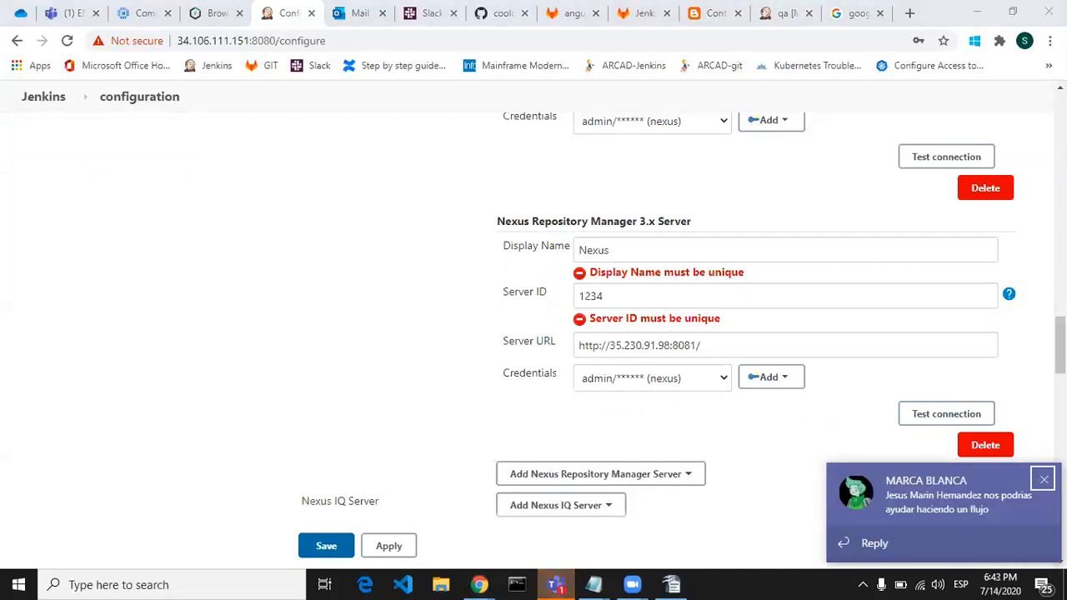
left_click(1044, 480)
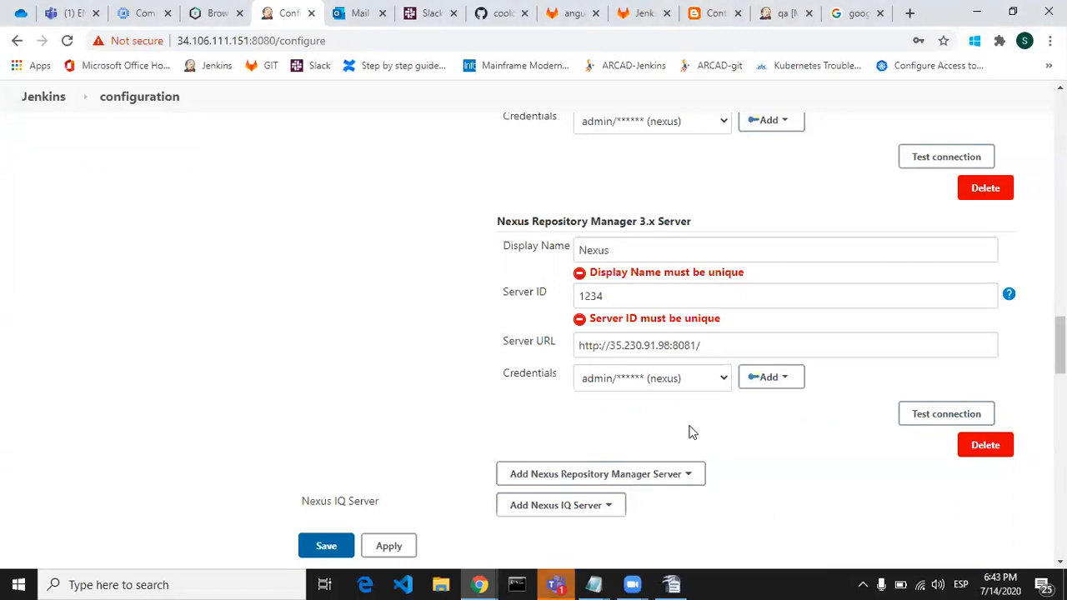
right_click(557, 585)
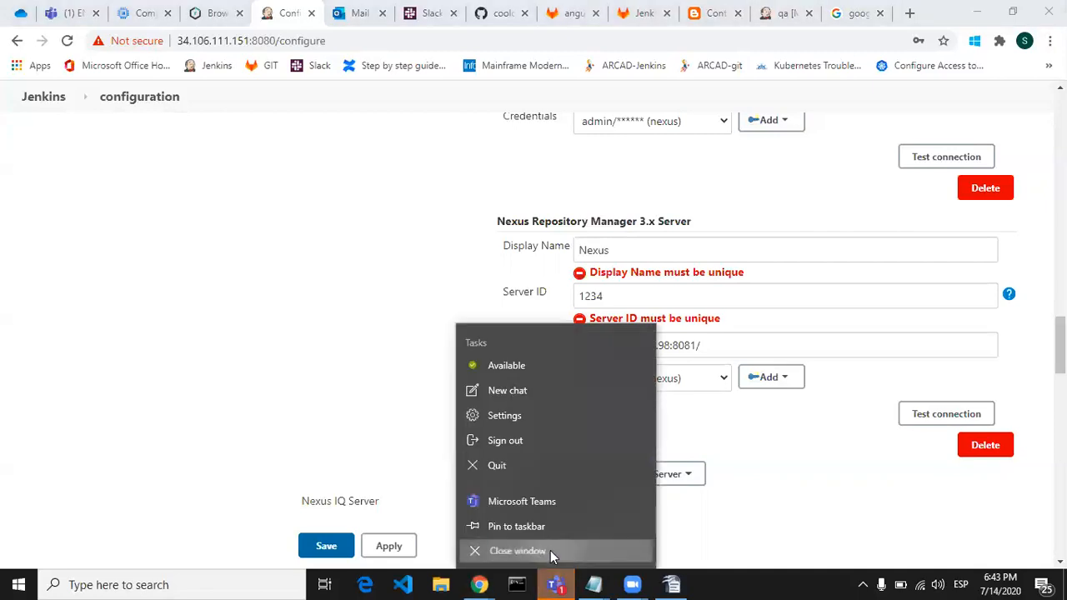
left_click(550, 550)
Step: Run the new server entry's connection test again to check that Jenkins reaches Nexus
left_click(922, 417)
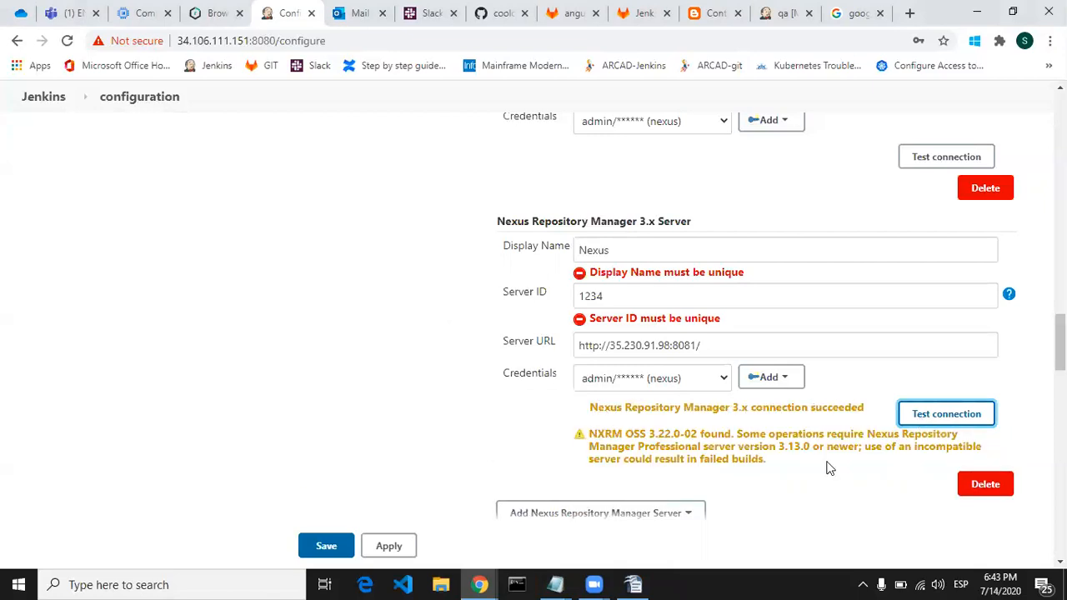
left_click(547, 426)
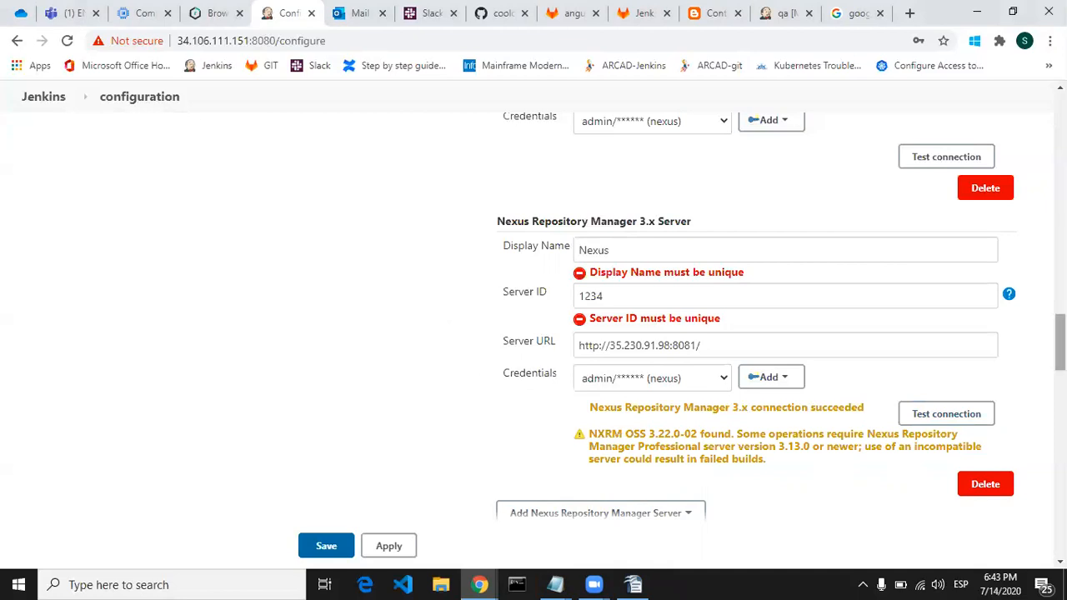
Step: Delete the duplicate Nexus Repository Manager 3.x Server entry, keeping the original one, and save the system configuration
mouse_move(1061, 342)
left_mouse_down()
mouse_move(1061, 304)
mouse_move(1061, 348)
left_mouse_up()
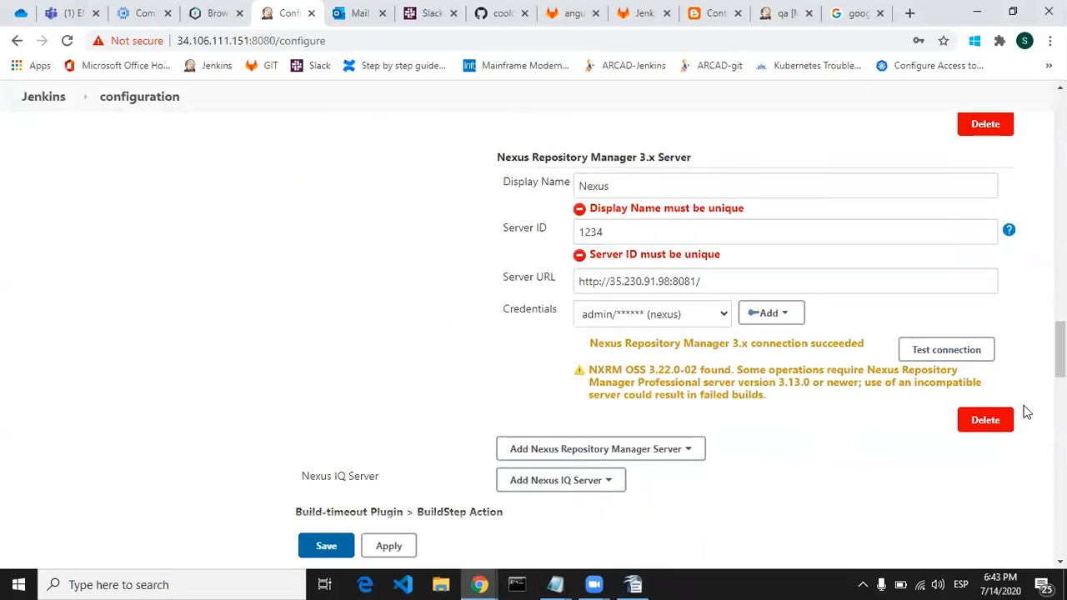
left_click(986, 420)
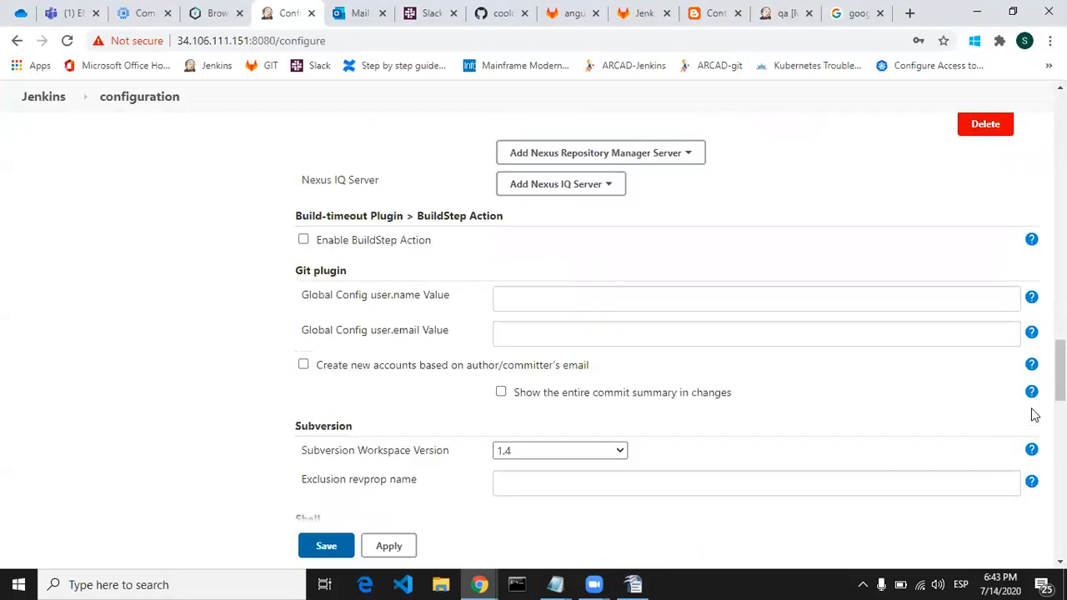
scroll(706, 398, "up", 4)
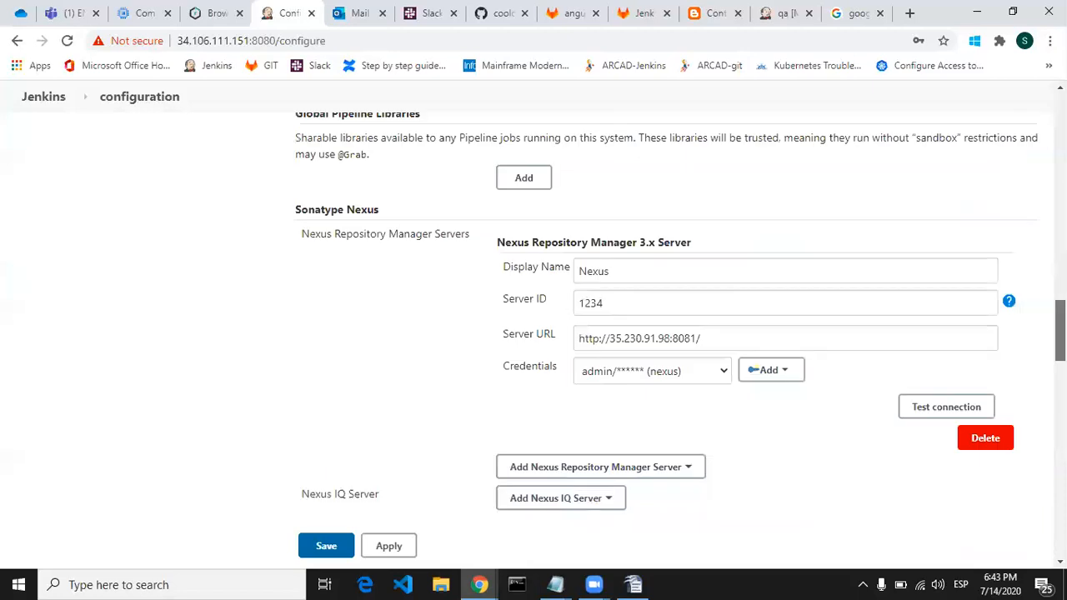
left_click(387, 548)
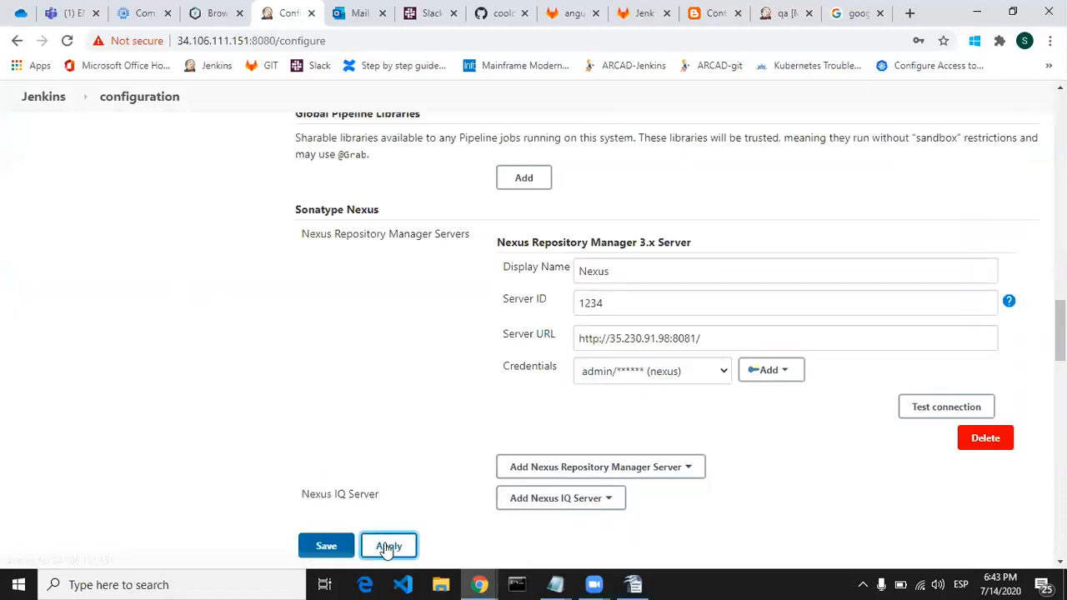
left_click(327, 547)
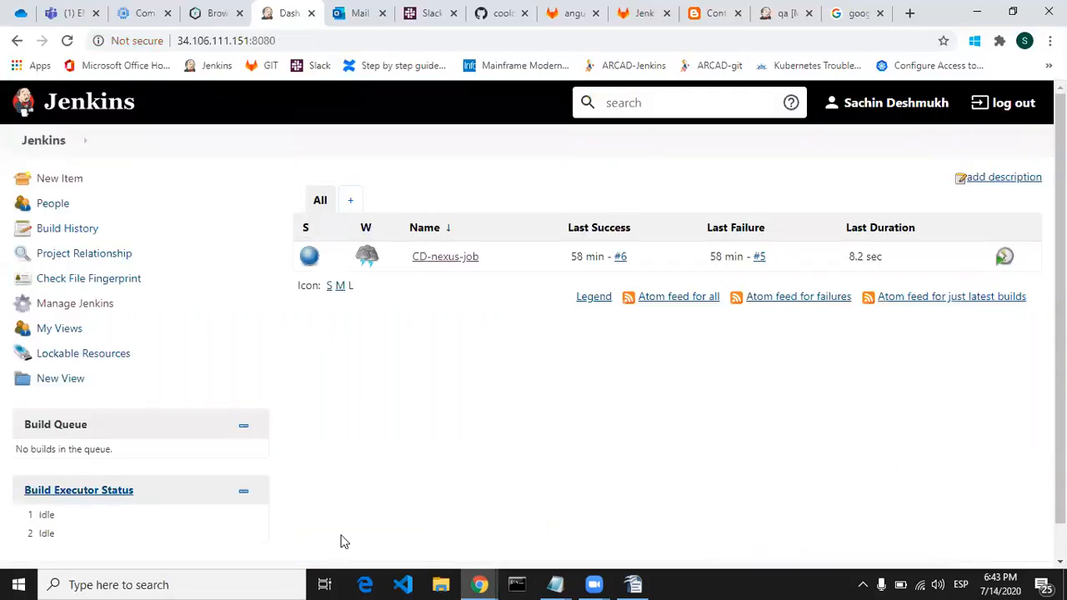
Step: Check the next integration step in the OpenOffice Writer document, and open the new item form back in Jenkins in Chrome
left_click(634, 585)
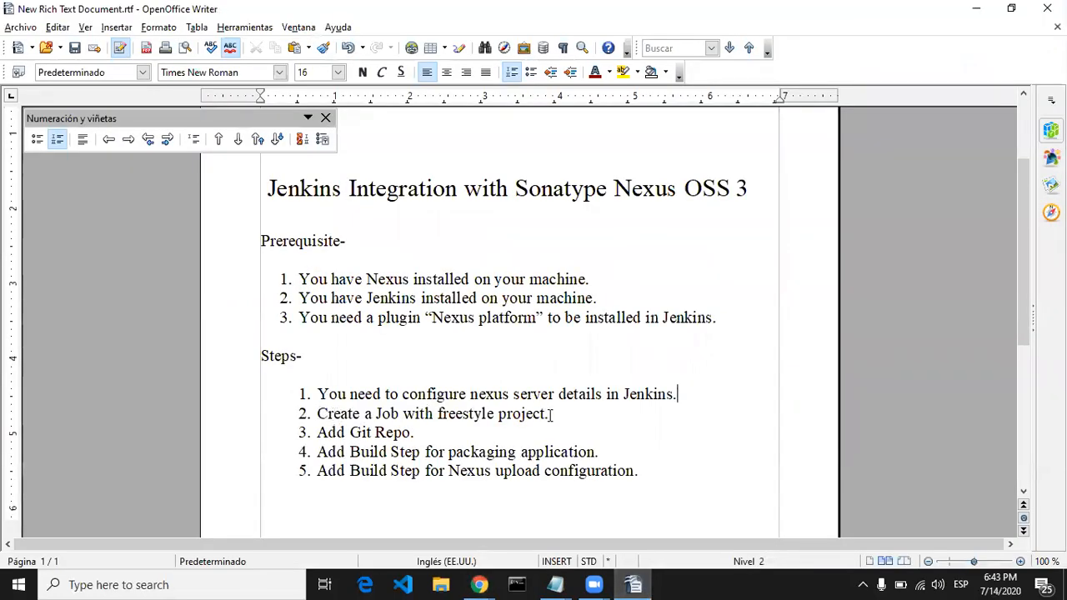
mouse_move(479, 584)
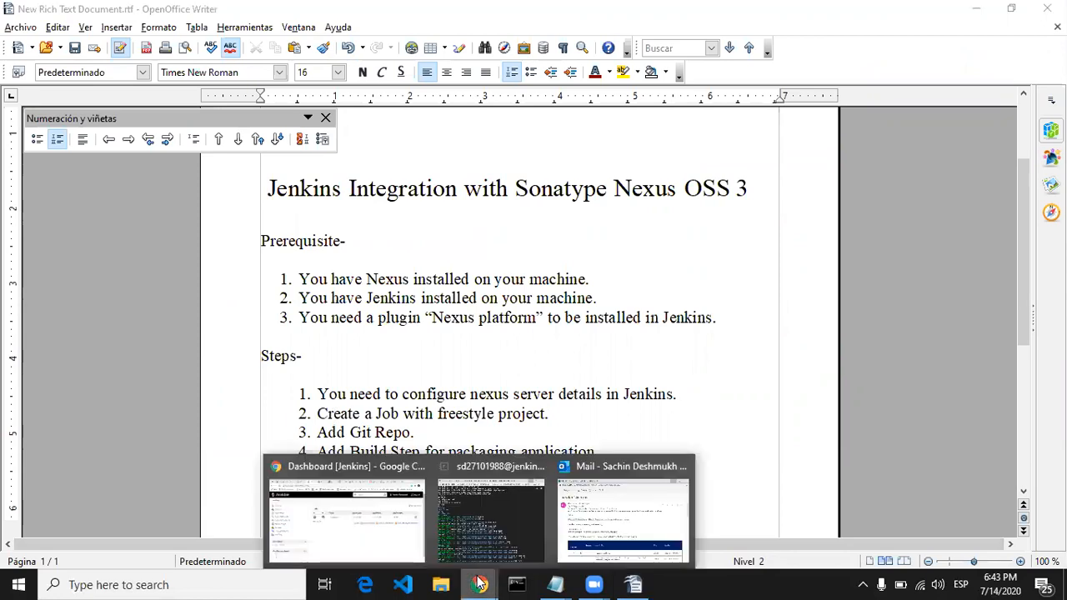
left_click(350, 536)
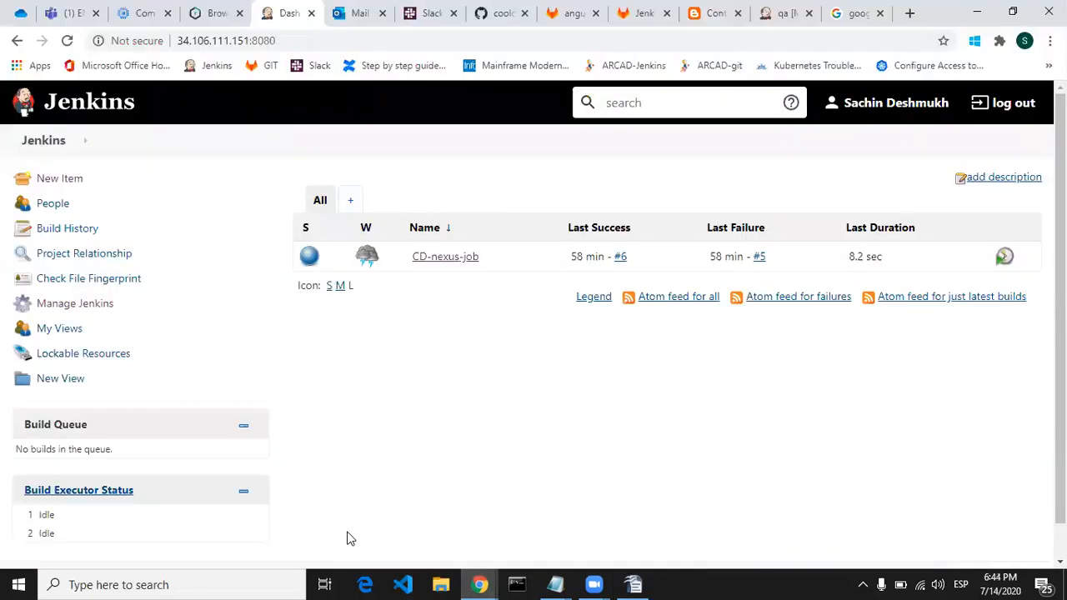
left_click(73, 187)
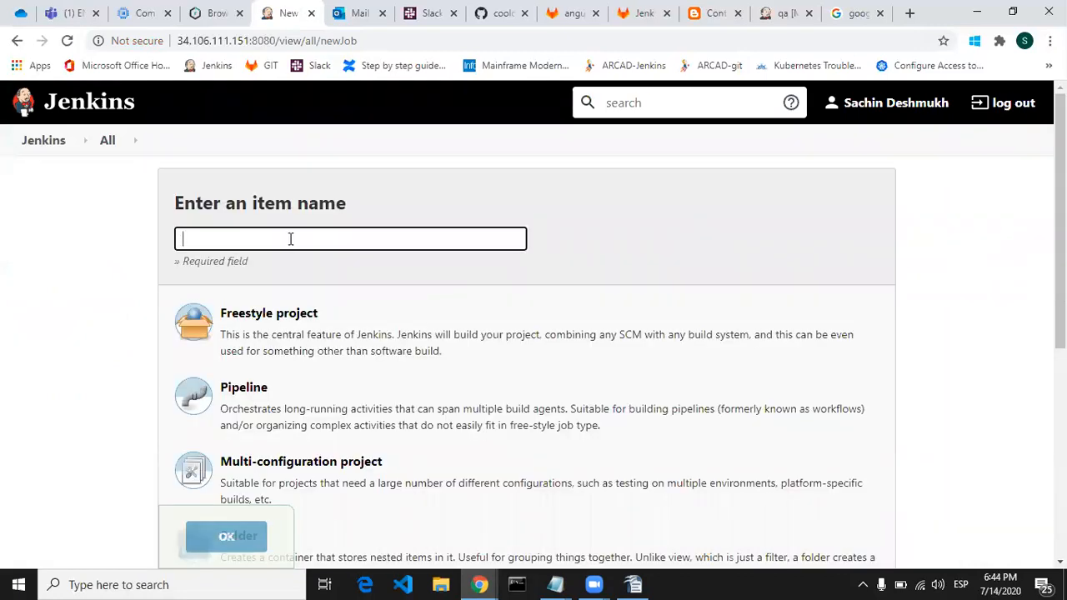
Step: Create a new Freestyle project named Nexus-job
type("Nexus-job")
scroll(533, 334, "down", 1)
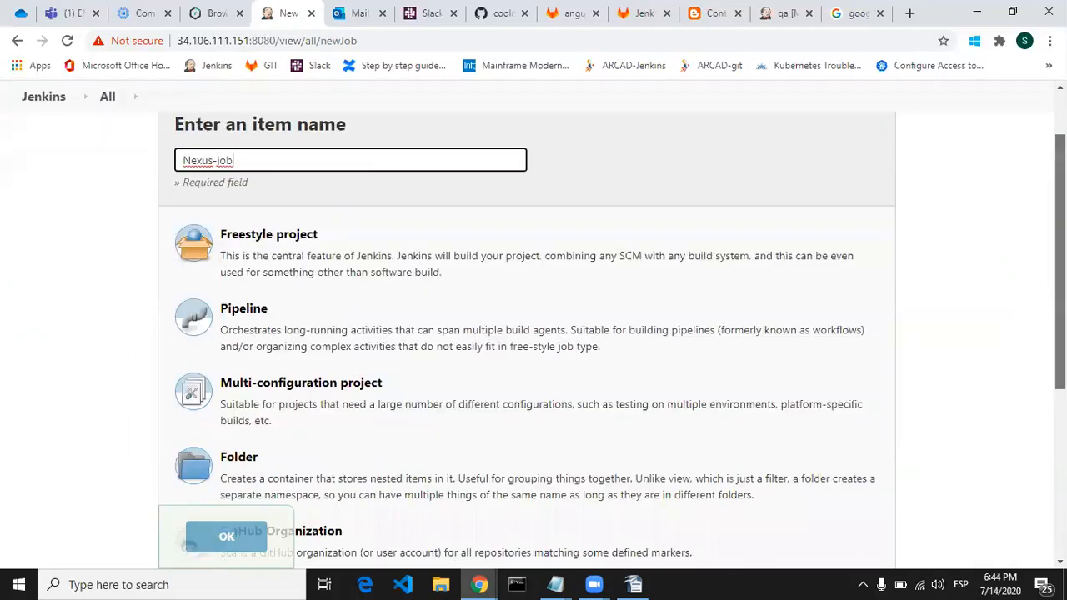
left_click(347, 241)
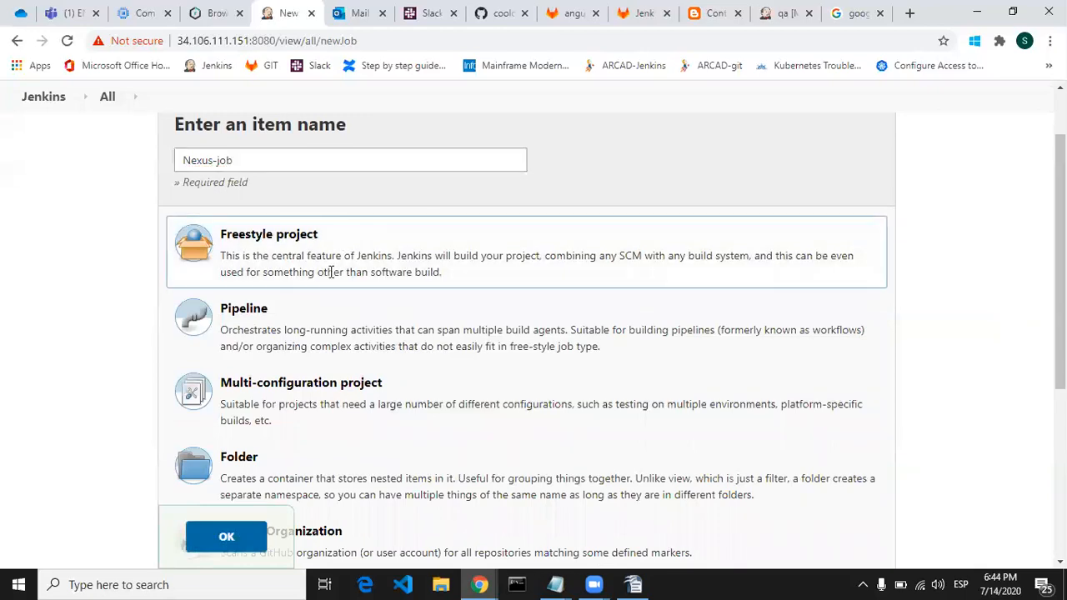
left_click(232, 543)
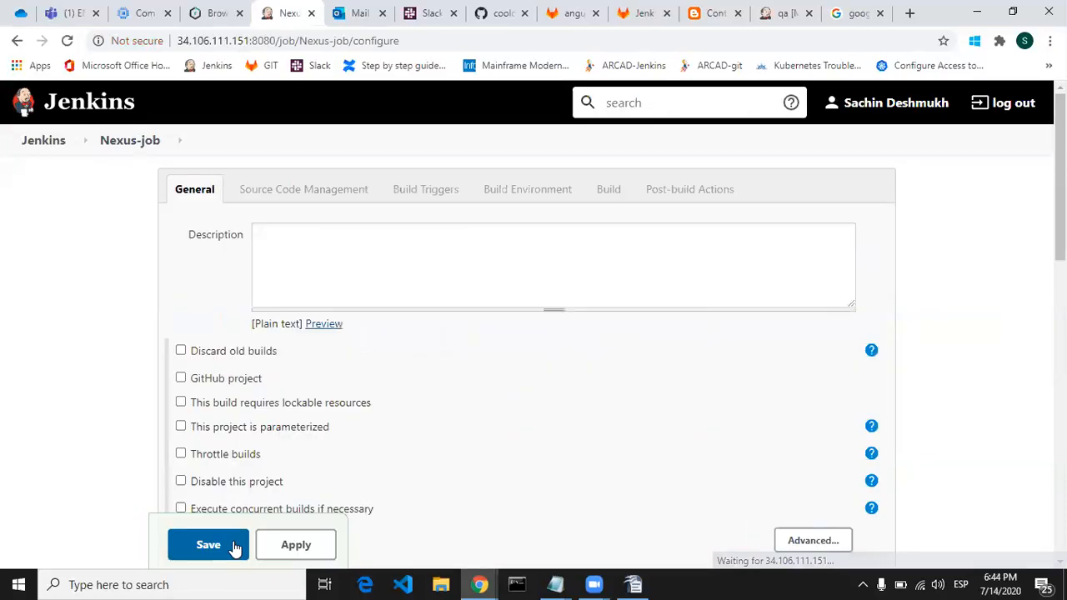
Step: Enter "Continuous delivery and nexus upload job" as the job's description
left_click(437, 254)
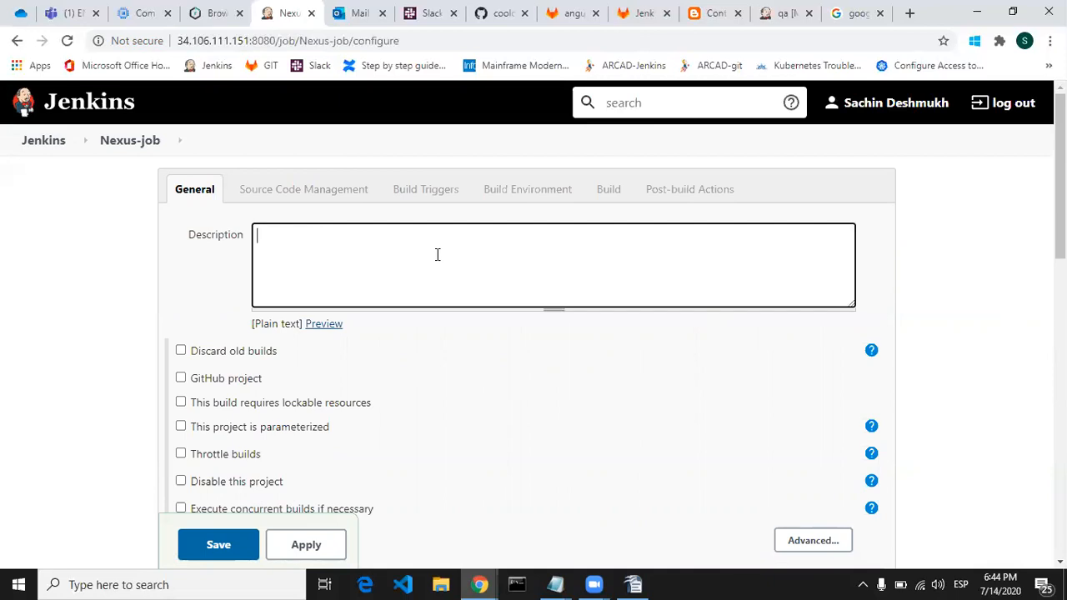
type("Continuous d")
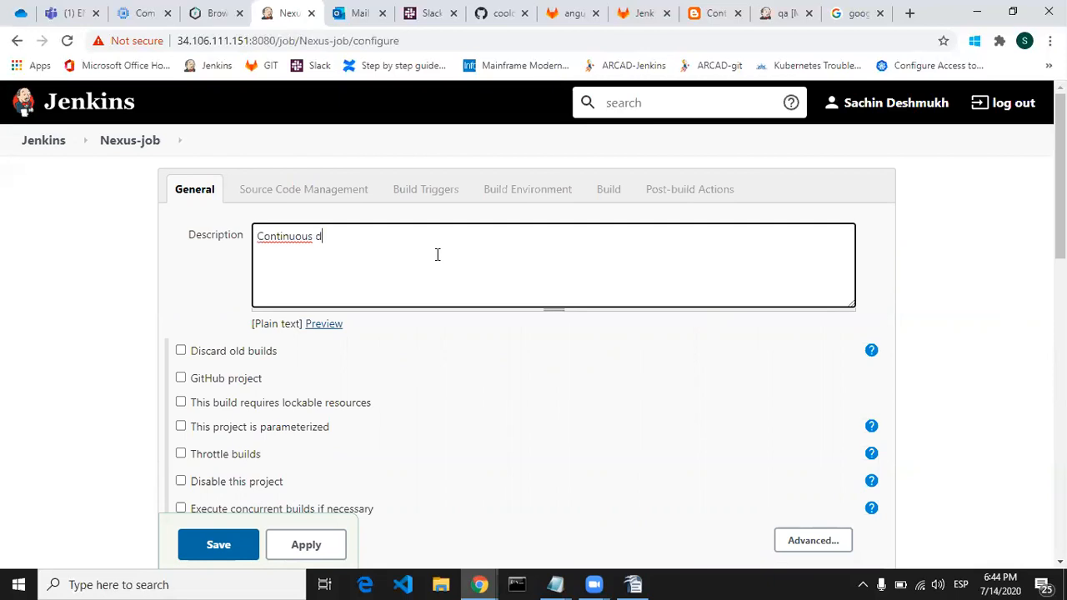
type("elivery and nexu")
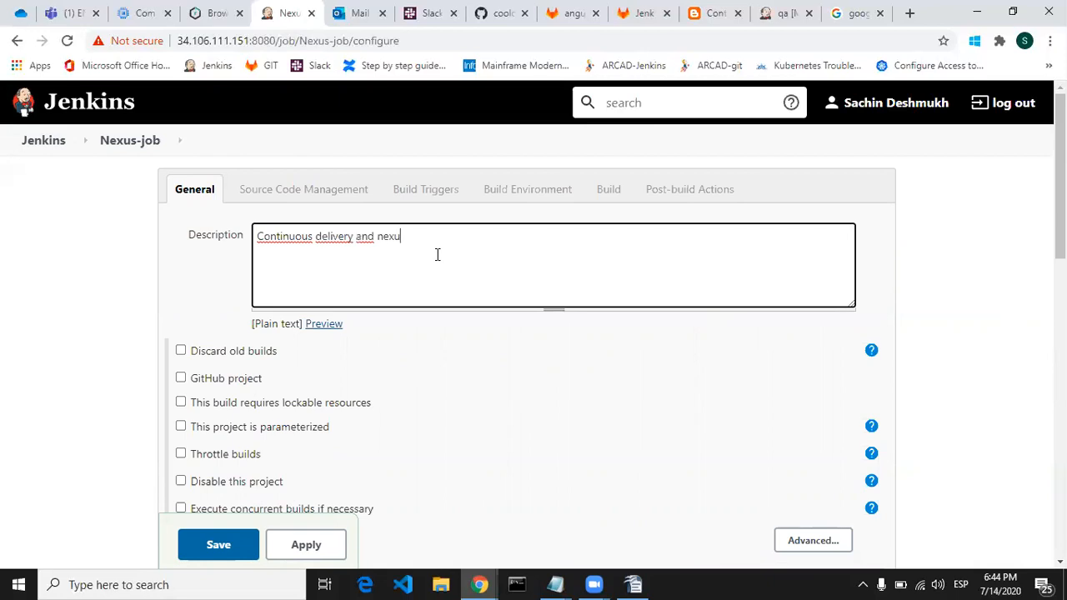
type("s upload job")
left_click(446, 339)
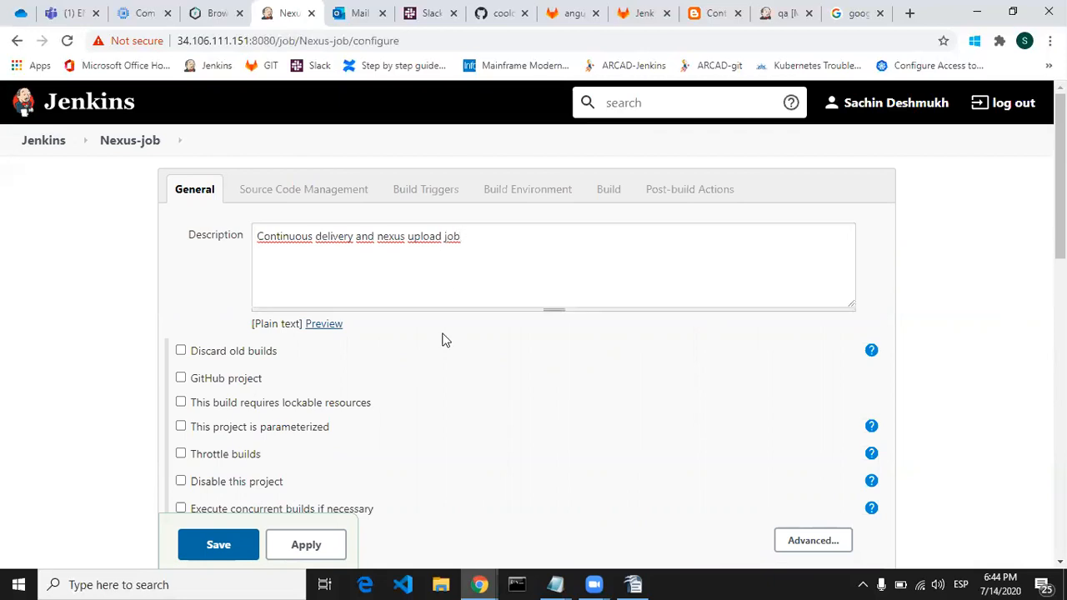
Step: Choose Git as the job's source code management and copy the HTTPS clone URL of the Jenkins-github-demo repository from GitHub
left_click_drag(1060, 177, 1060, 289)
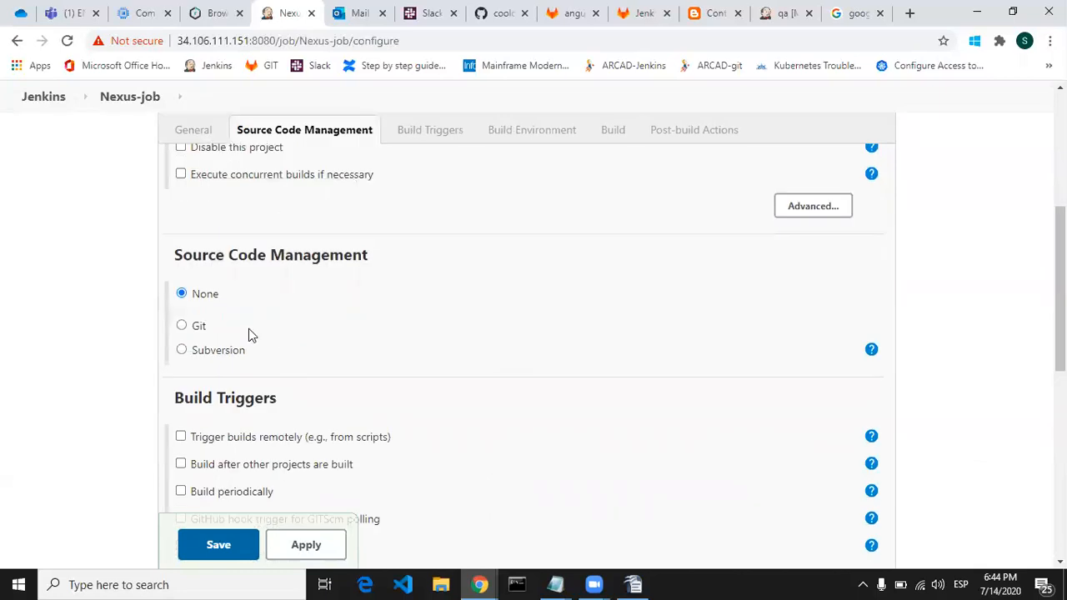
left_click(181, 326)
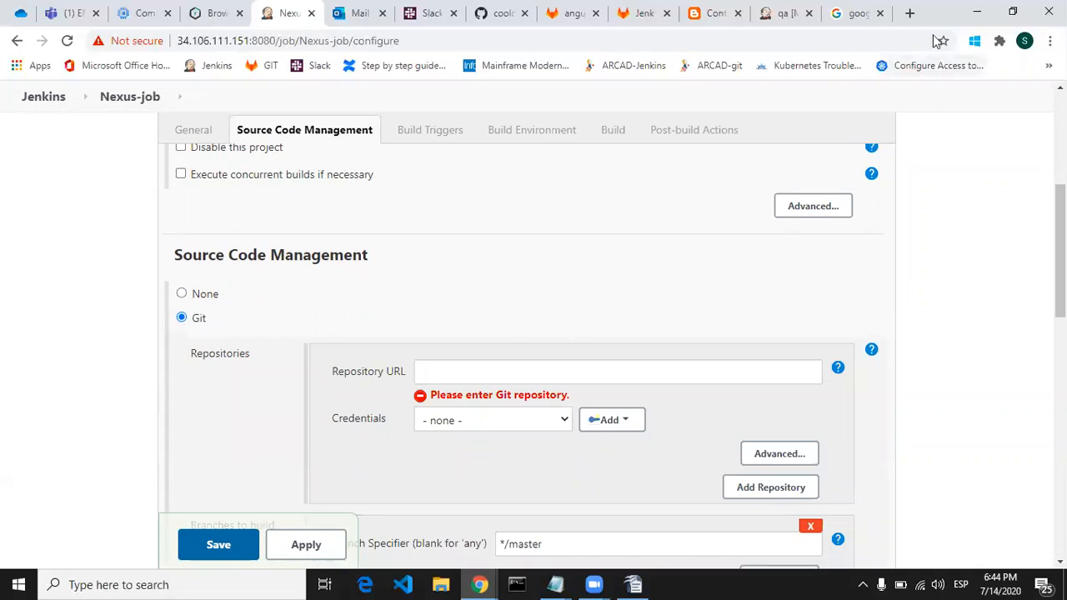
left_click_drag(935, 23, 935, 39)
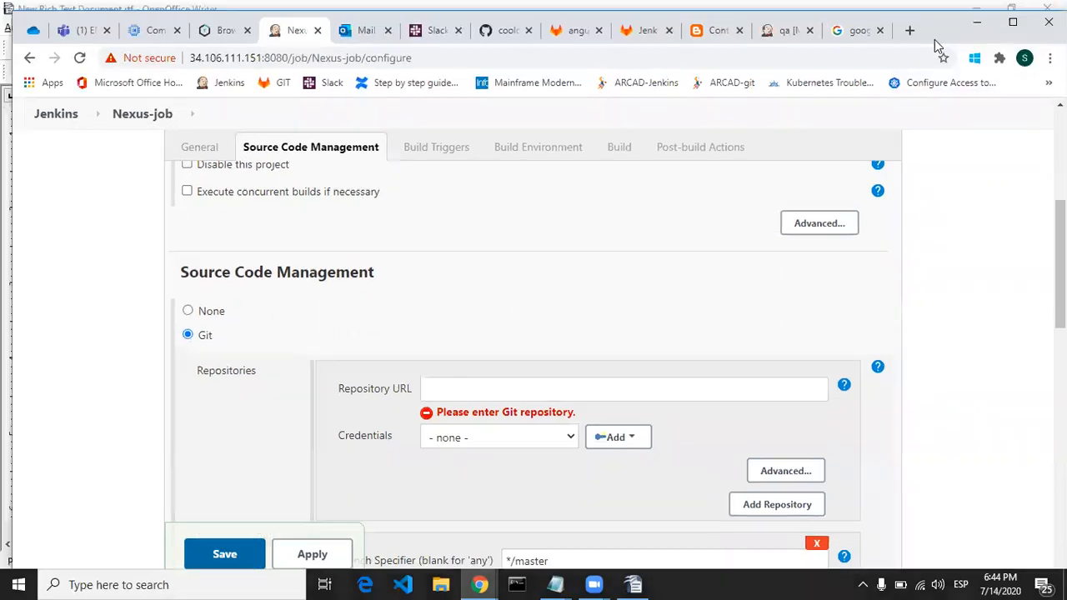
left_click(494, 39)
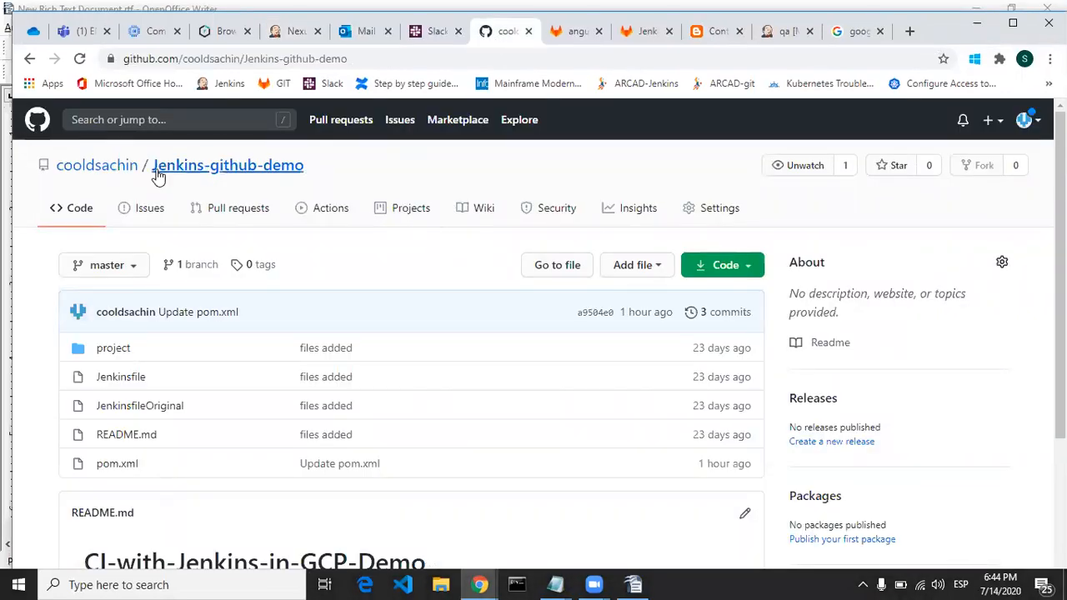
mouse_move(94, 173)
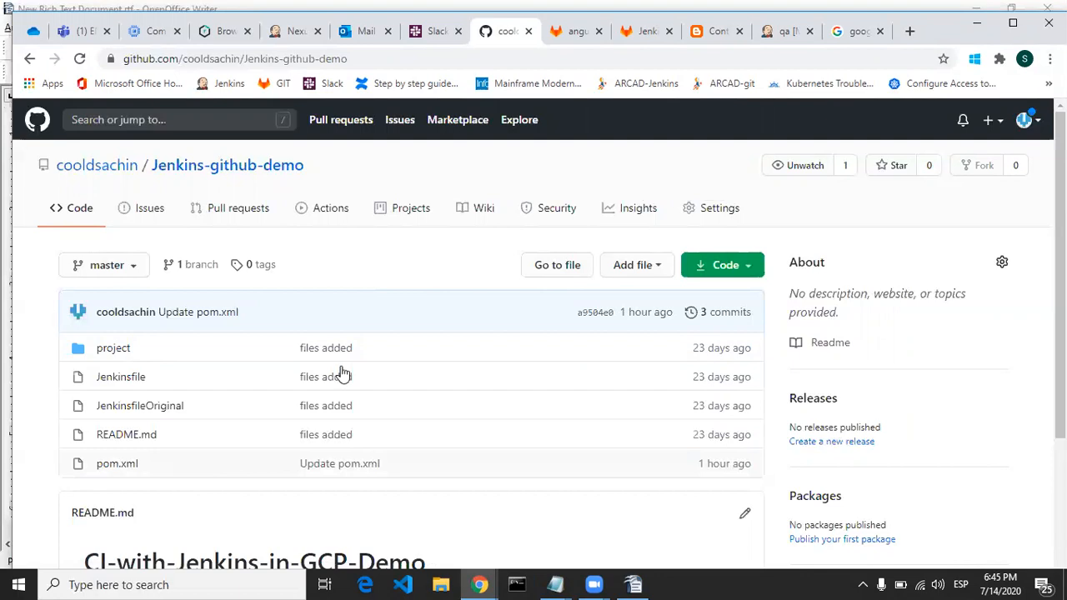
left_click(715, 265)
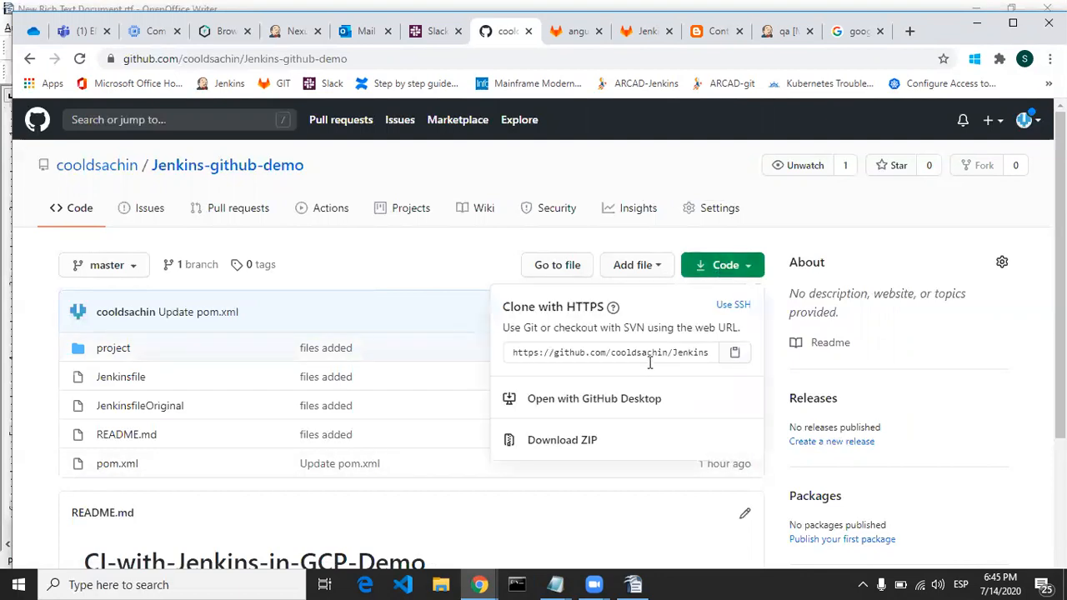
left_click(650, 352)
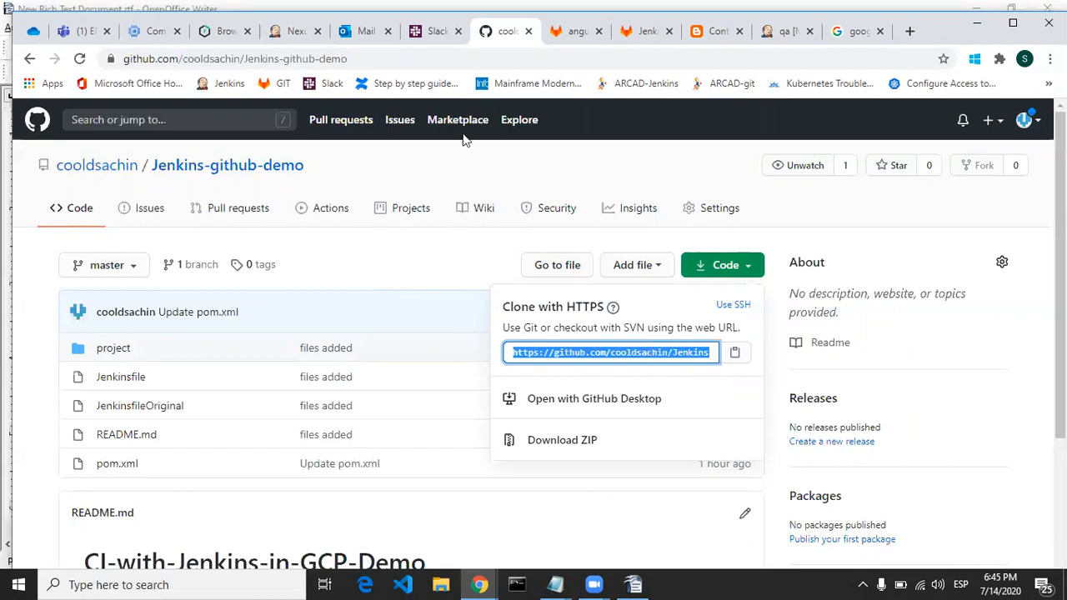
Step: Paste the copied clone URL as the Nexus-job repository URL in Jenkins and choose the github credentials
left_click(296, 35)
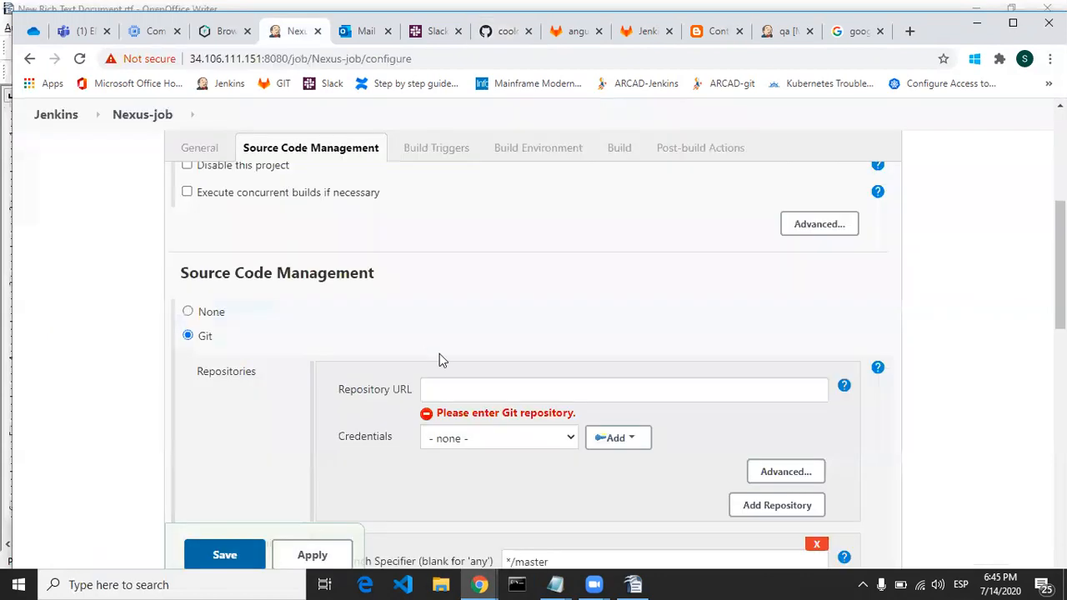
left_click(469, 389)
type("https://github.com/cooldsachin/Jenkins-github-demo.git")
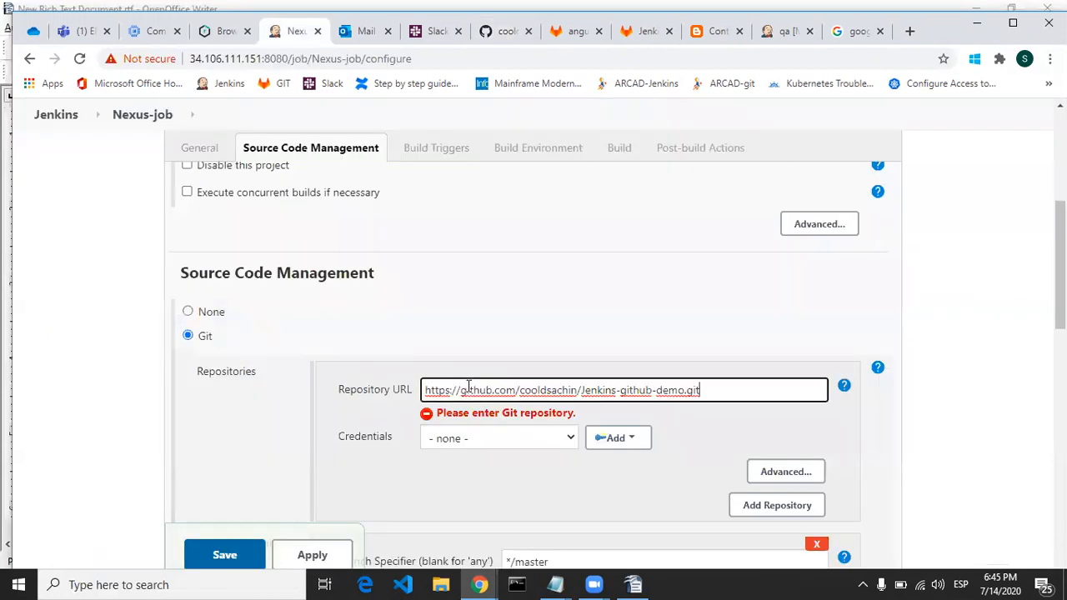
left_click(548, 444)
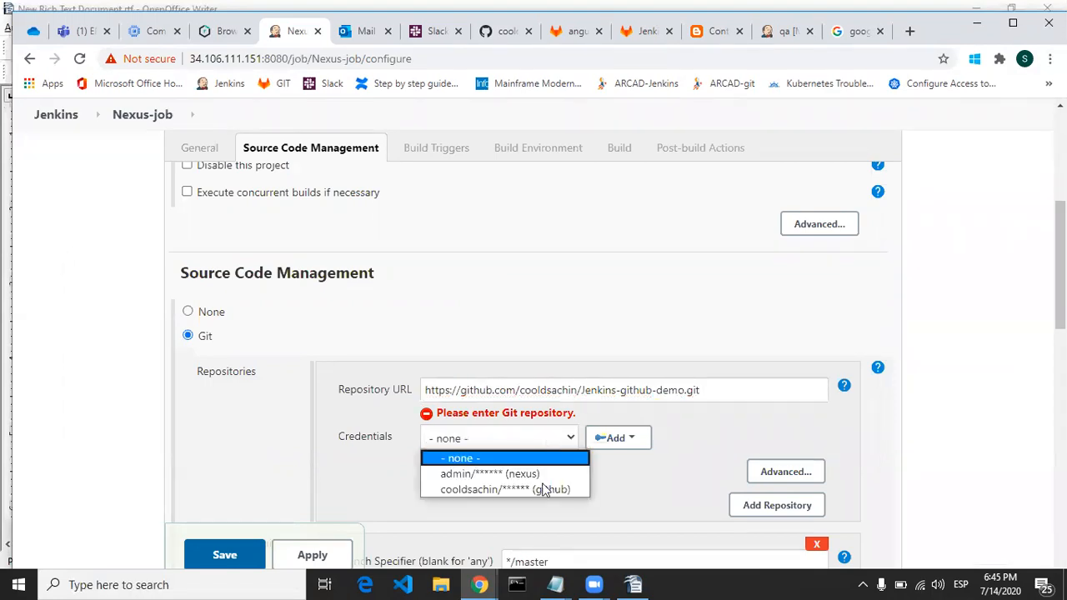
left_click(543, 490)
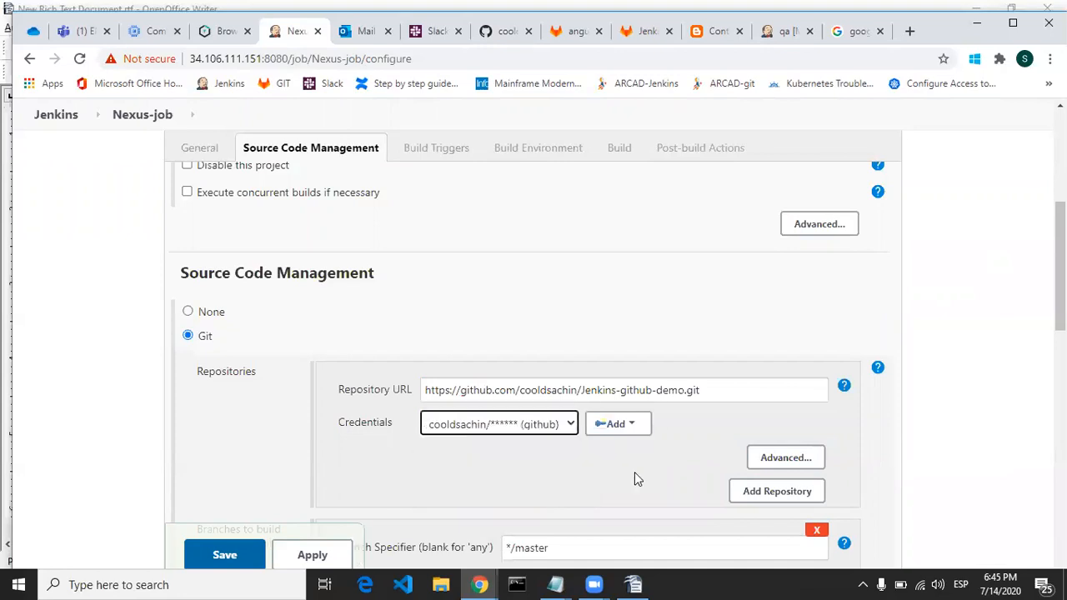
Step: Add an Execute shell build step to the job
scroll(1003, 387, "down", 4)
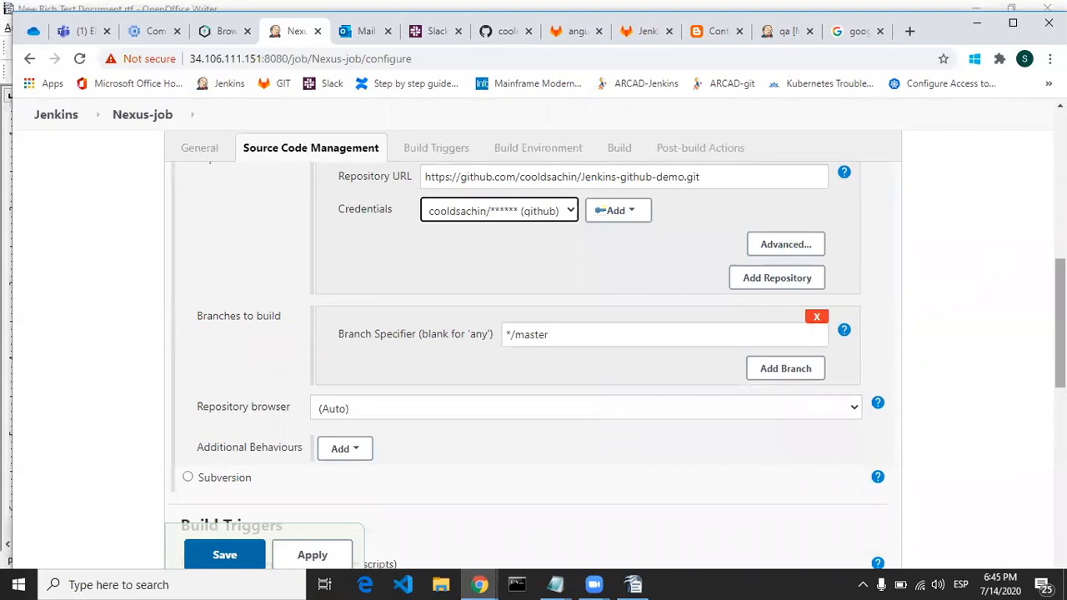
scroll(617, 356, "down", 5)
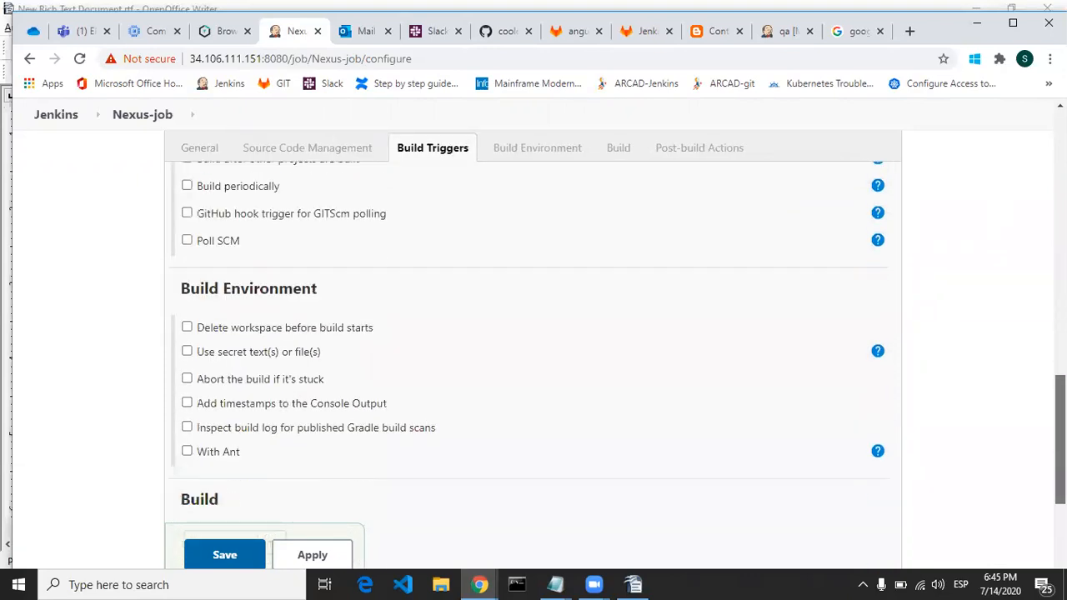
scroll(1061, 433, "down", 2)
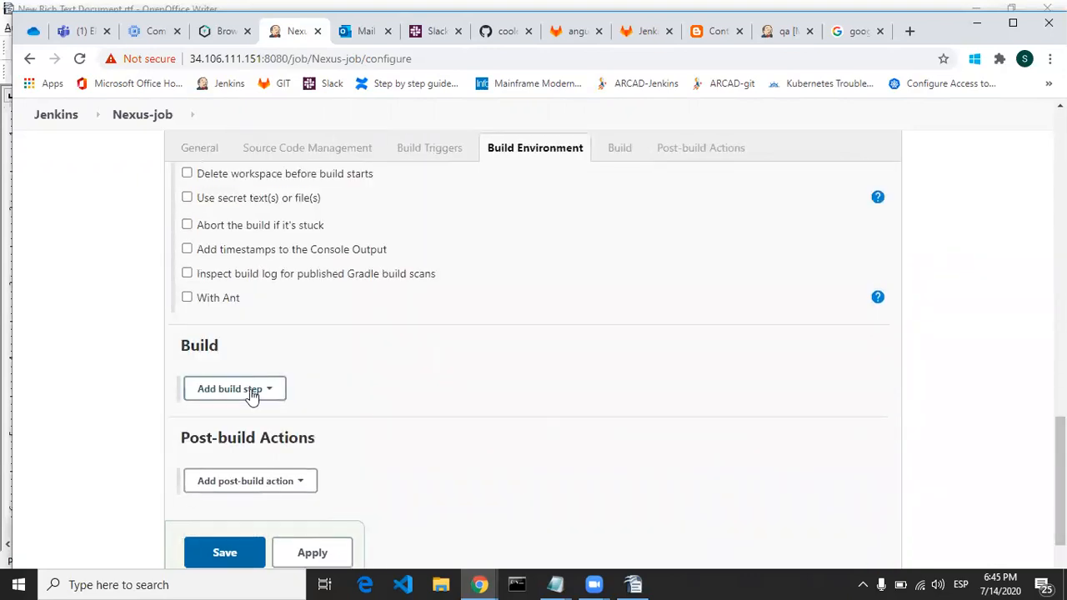
left_click(252, 396)
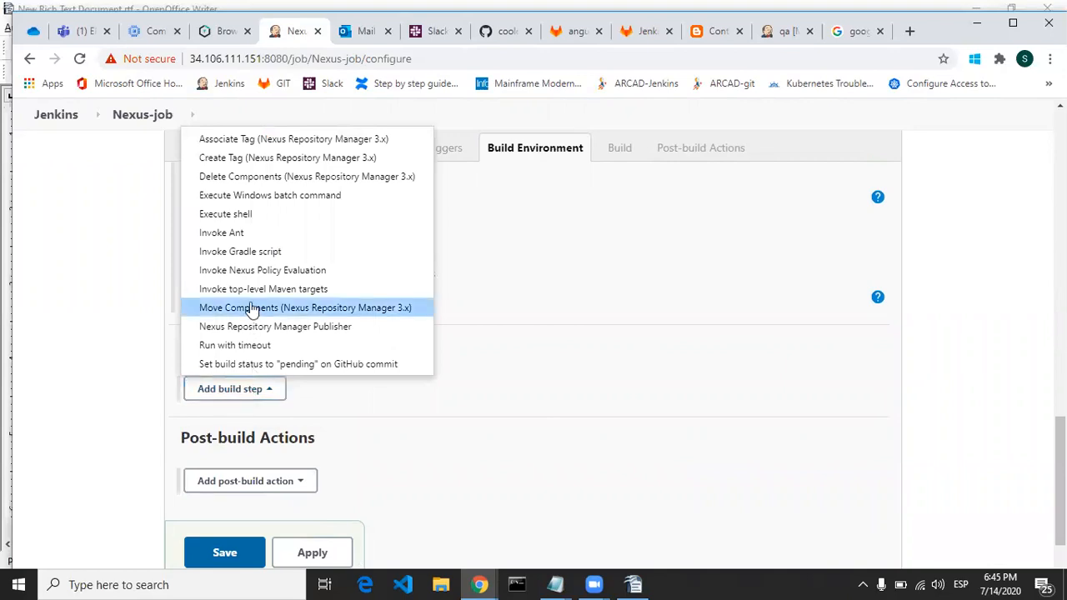
left_click(272, 218)
left_click(361, 434)
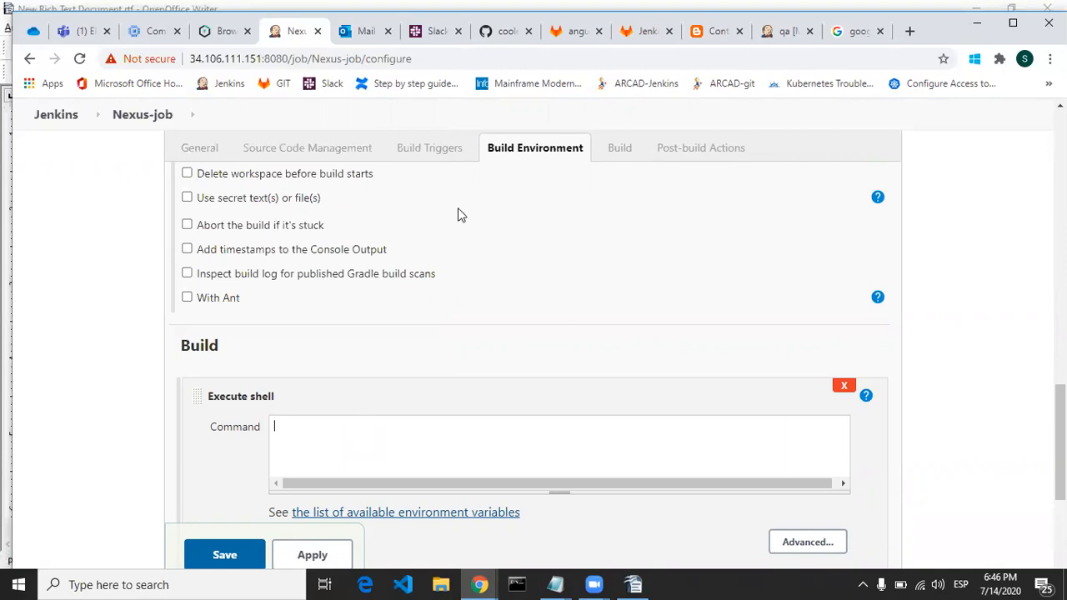
Step: Set the Execute shell command to "mvn package" and dismiss the Teams chat notification
left_click(494, 34)
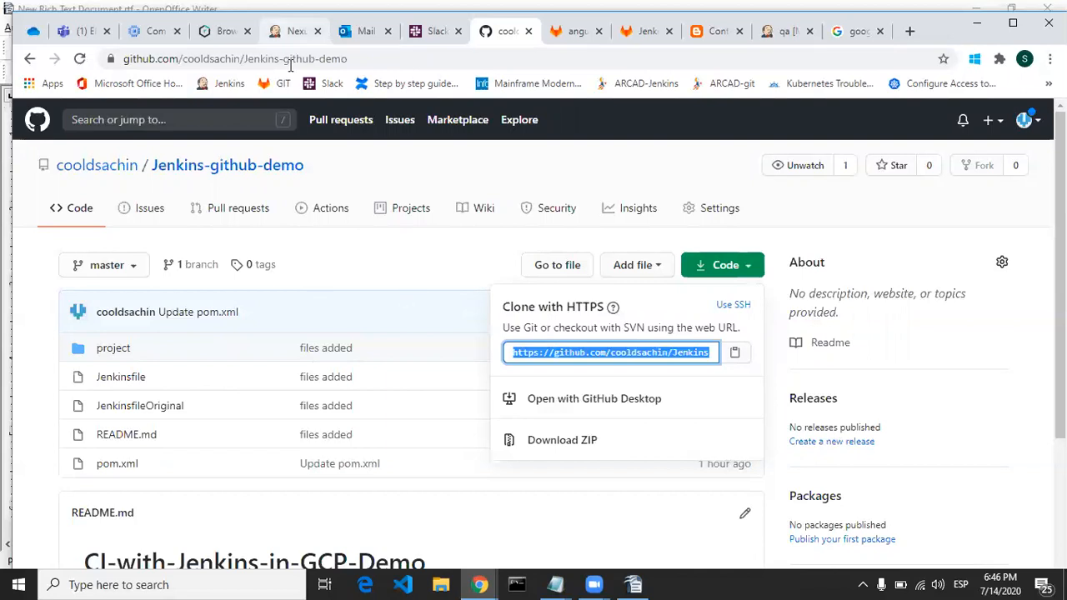
left_click(293, 31)
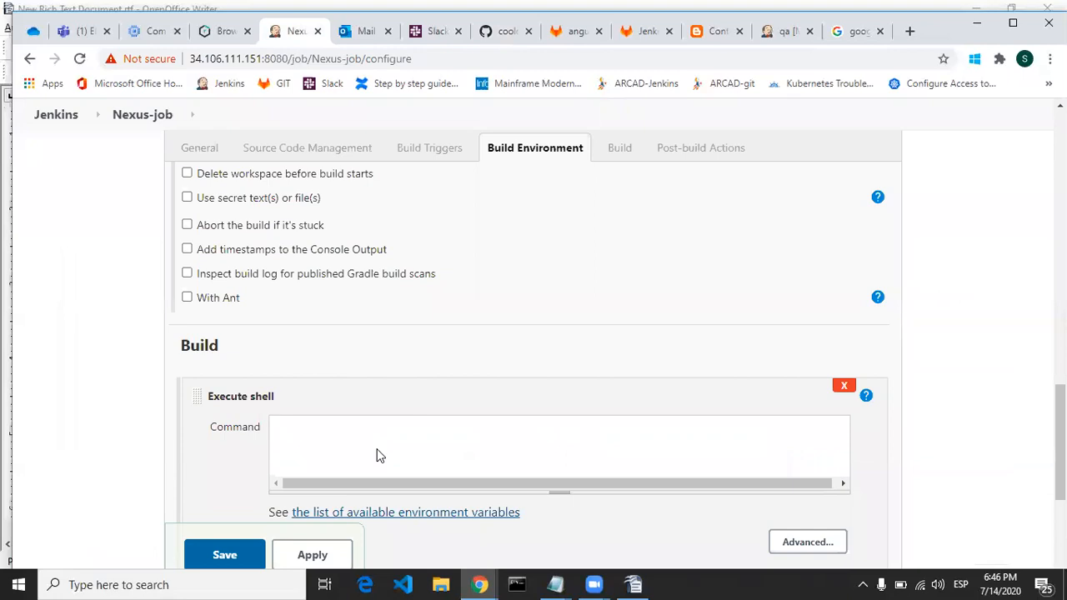
type("mvn")
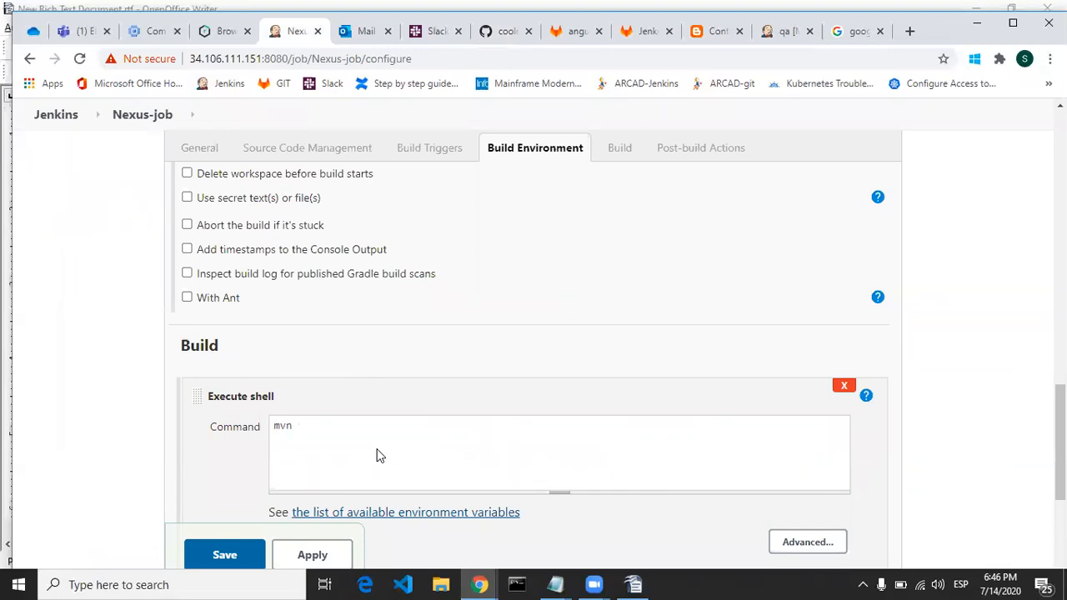
type(" package")
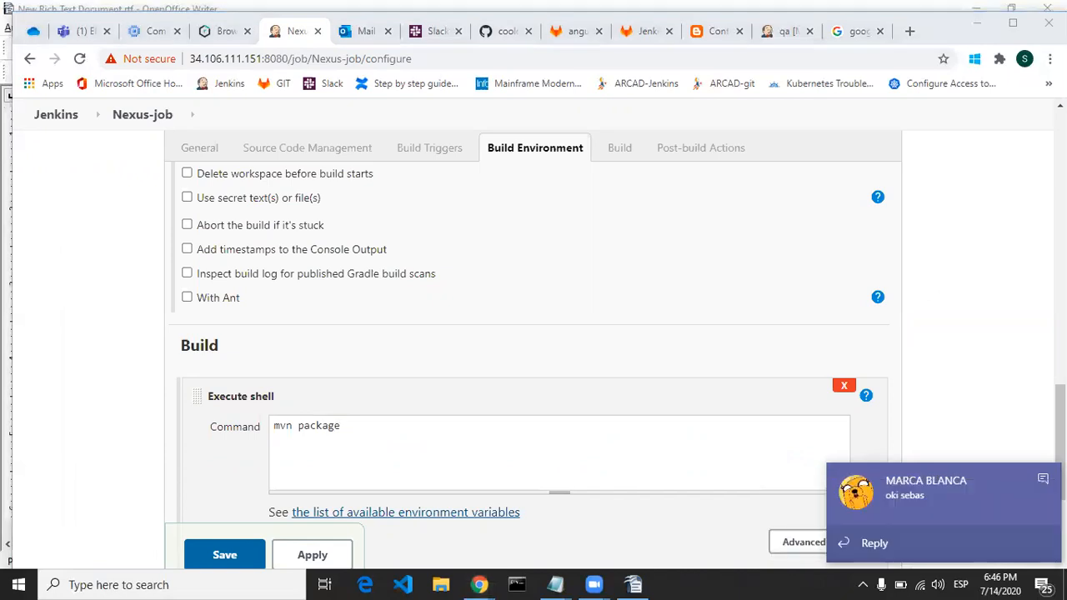
left_click(1042, 483)
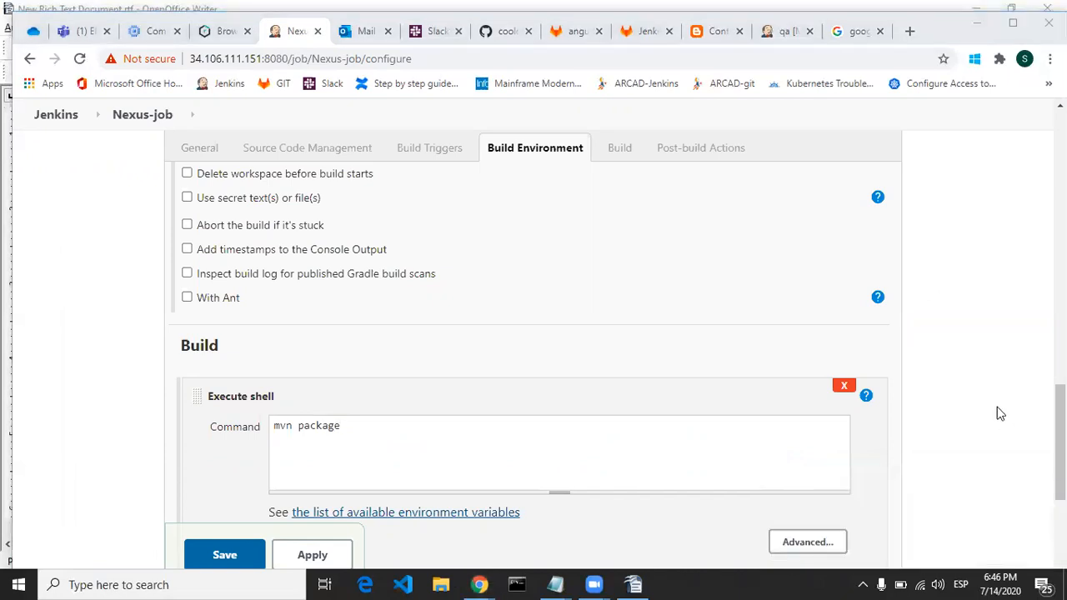
left_click(1000, 414)
left_click(499, 429)
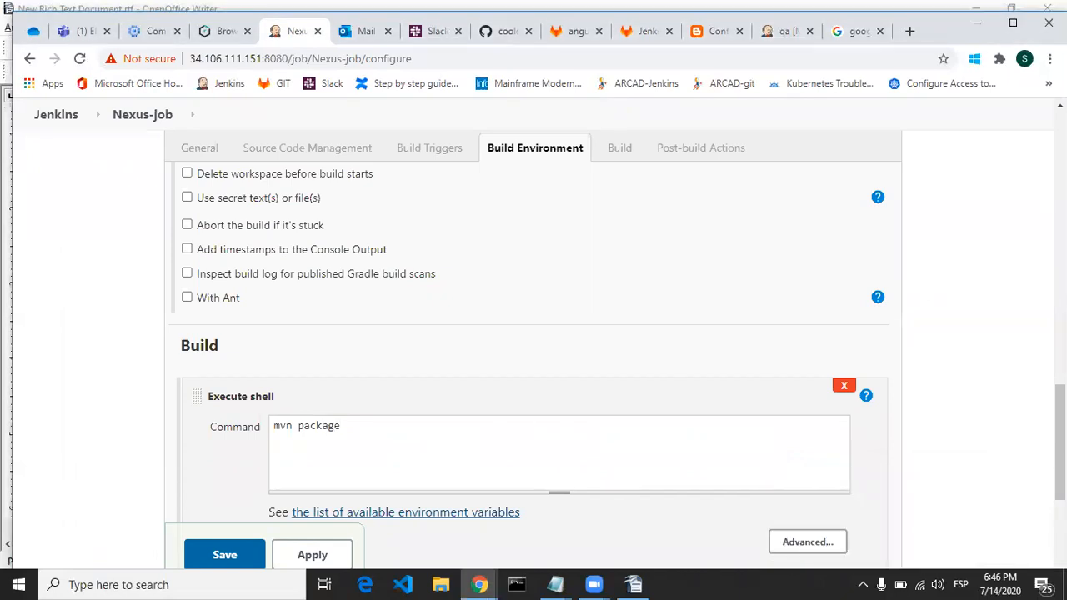
Step: Add a Nexus Repository Manager Publisher build step and set its Nexus Instance to Nexus
scroll(561, 301, "down", 2)
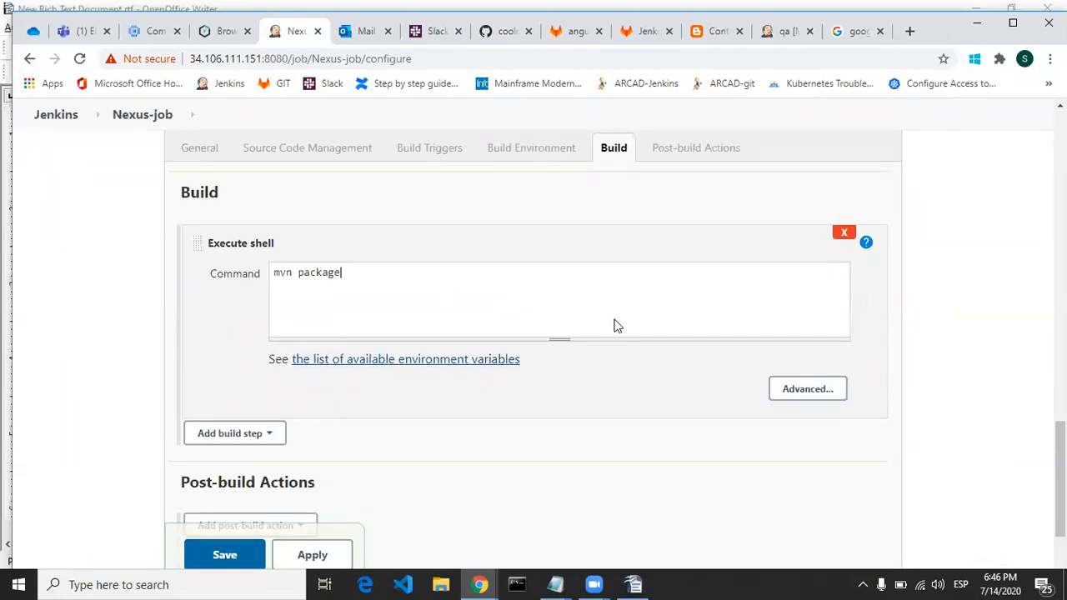
left_click(257, 435)
left_click(258, 437)
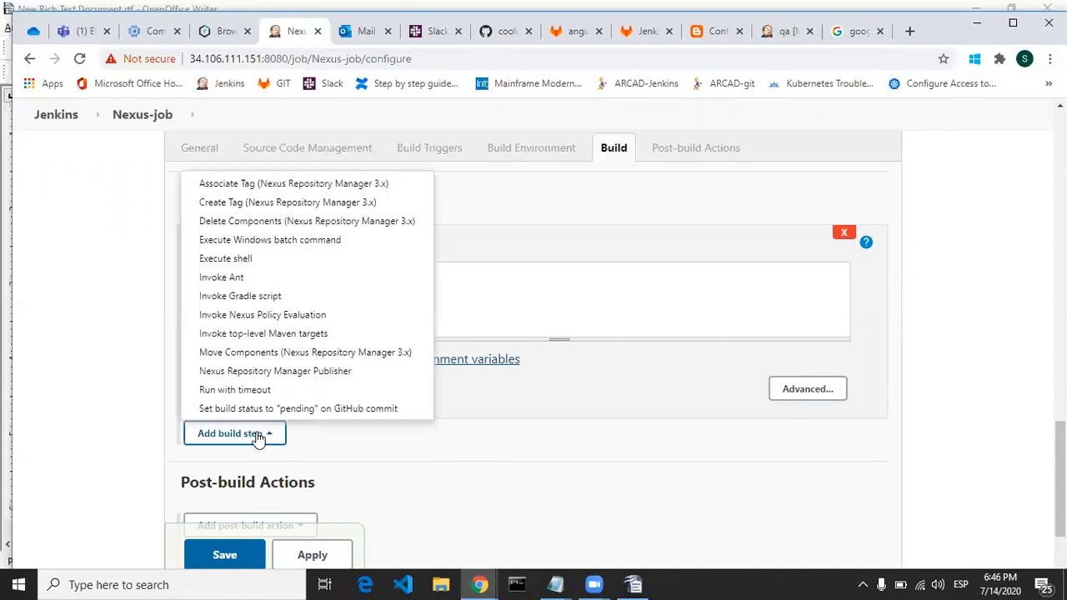
left_click(292, 373)
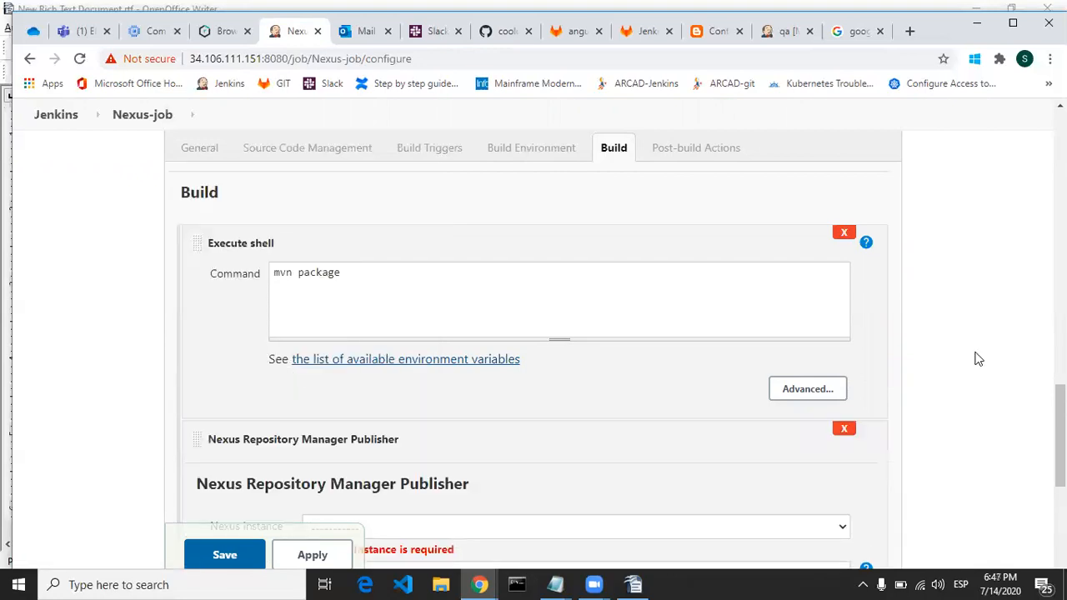
scroll(1060, 433, "down", 1)
scroll(1061, 451, "down", 2)
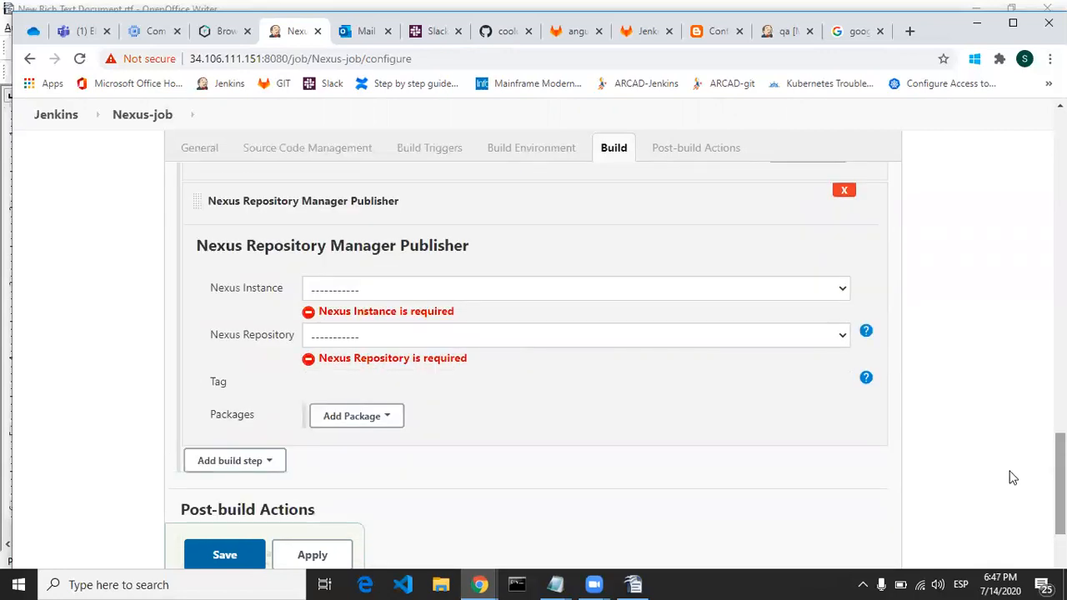
left_click(427, 289)
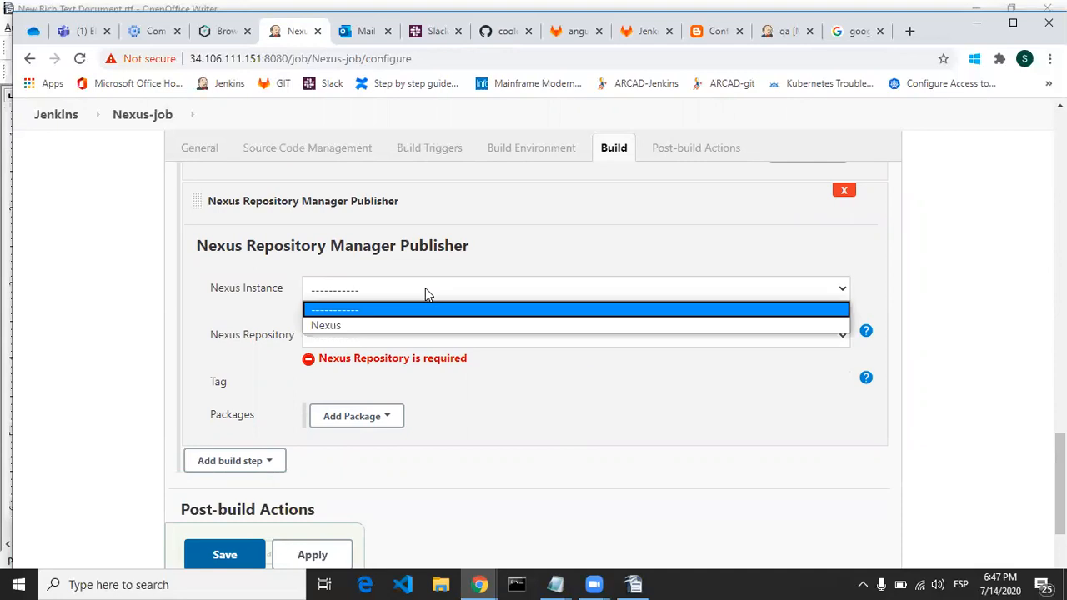
left_click(386, 324)
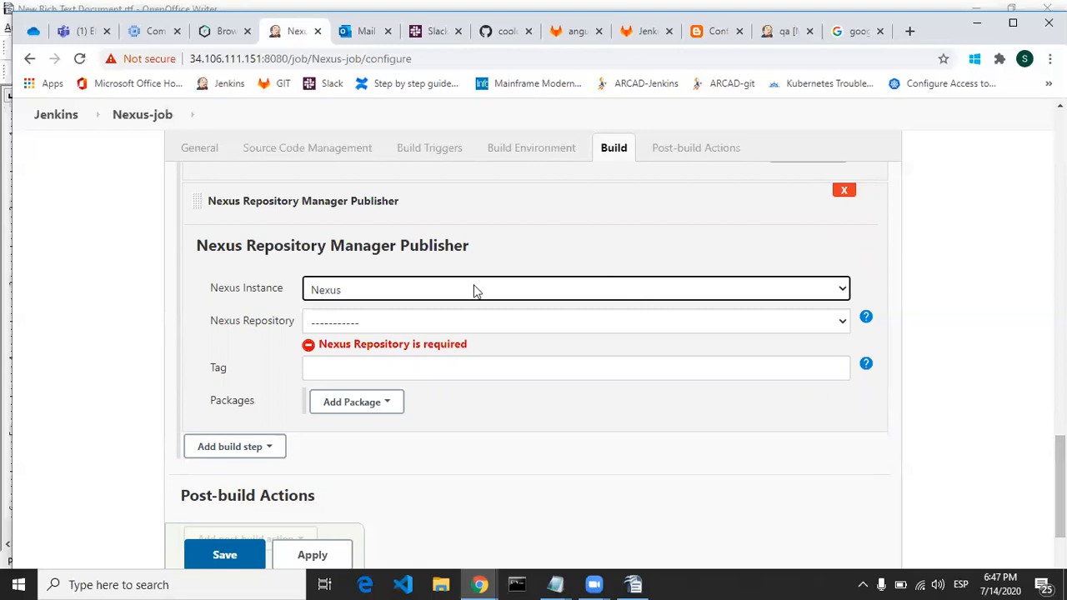
Step: Set the publisher's Nexus Repository to maven-releases
left_click(480, 328)
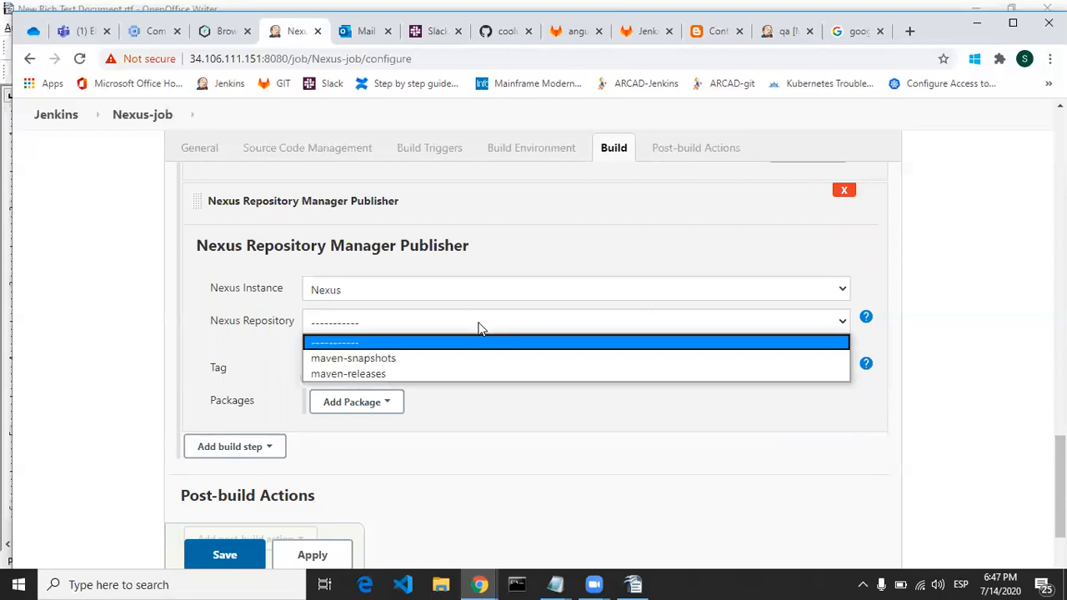
left_click(420, 374)
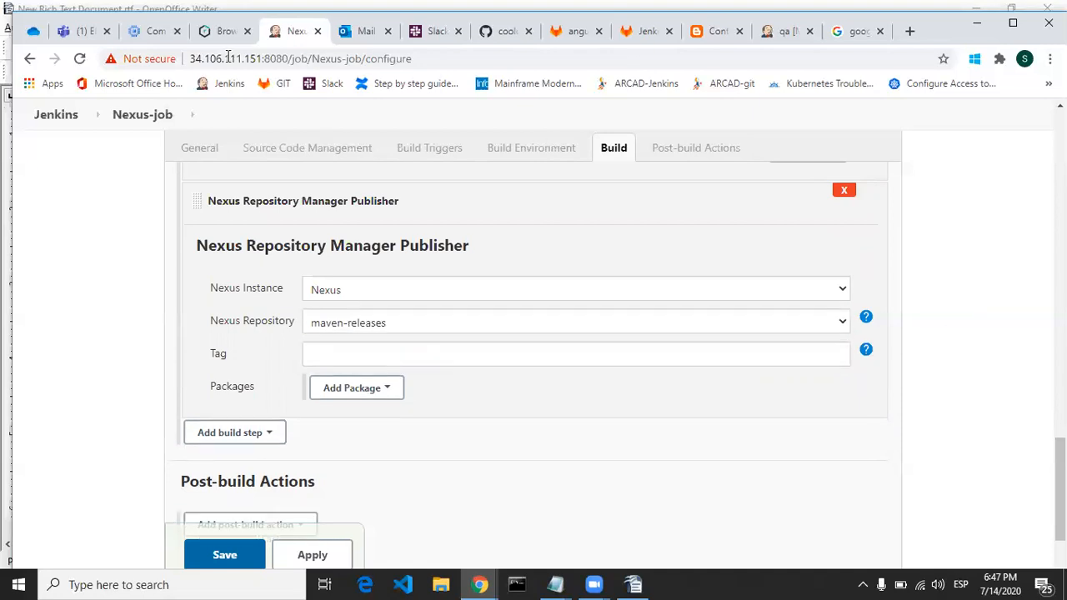
Step: Switch to Nexus Repository Manager and start a new repository from the maven2 (hosted) recipe in the repository administration
left_click(219, 31)
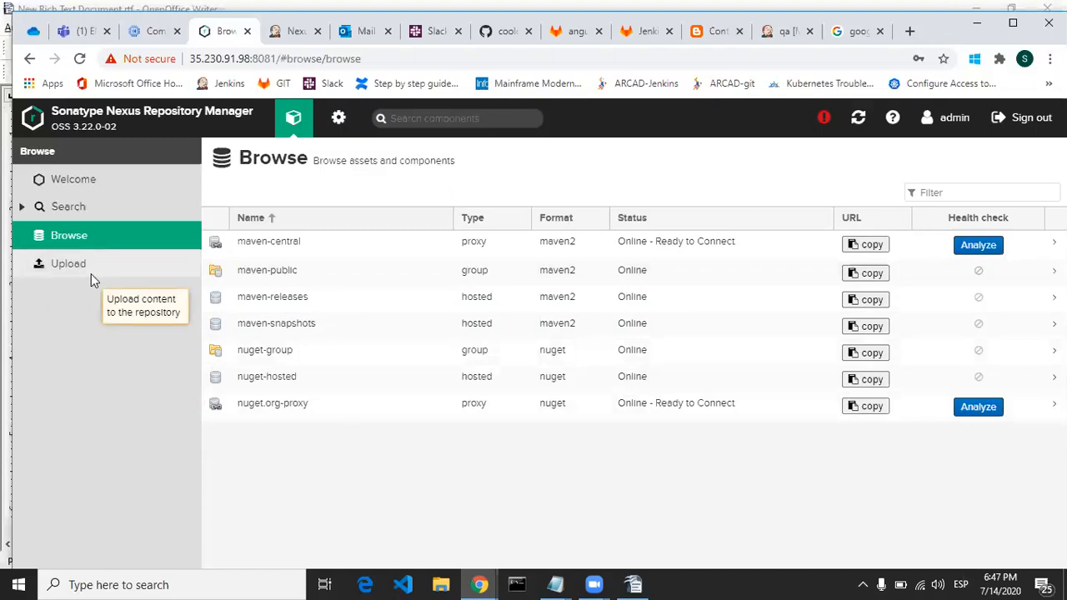
left_click(72, 182)
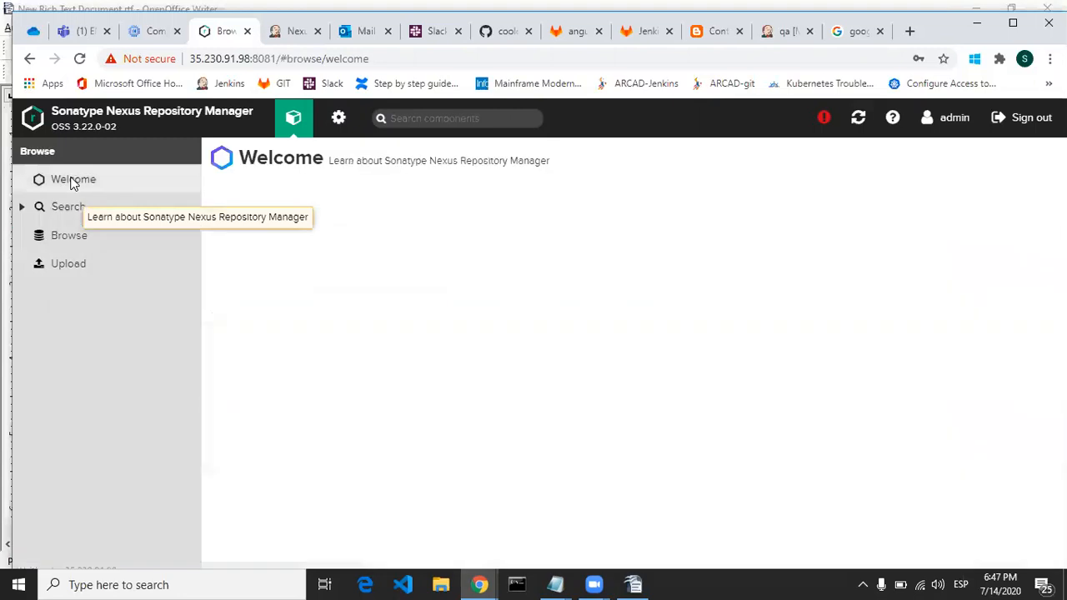
left_click(68, 238)
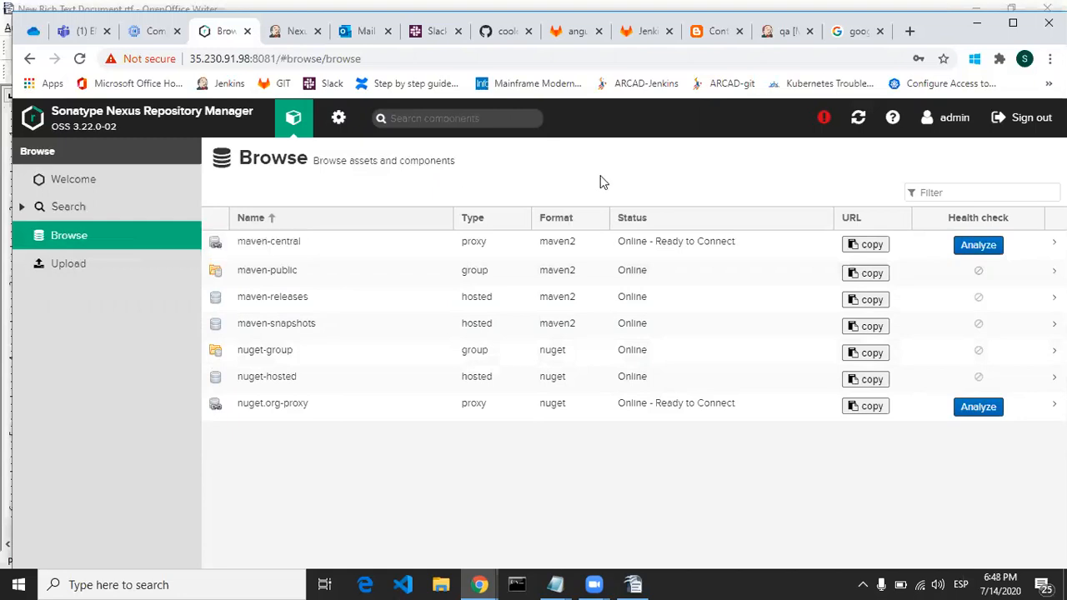
left_click(336, 118)
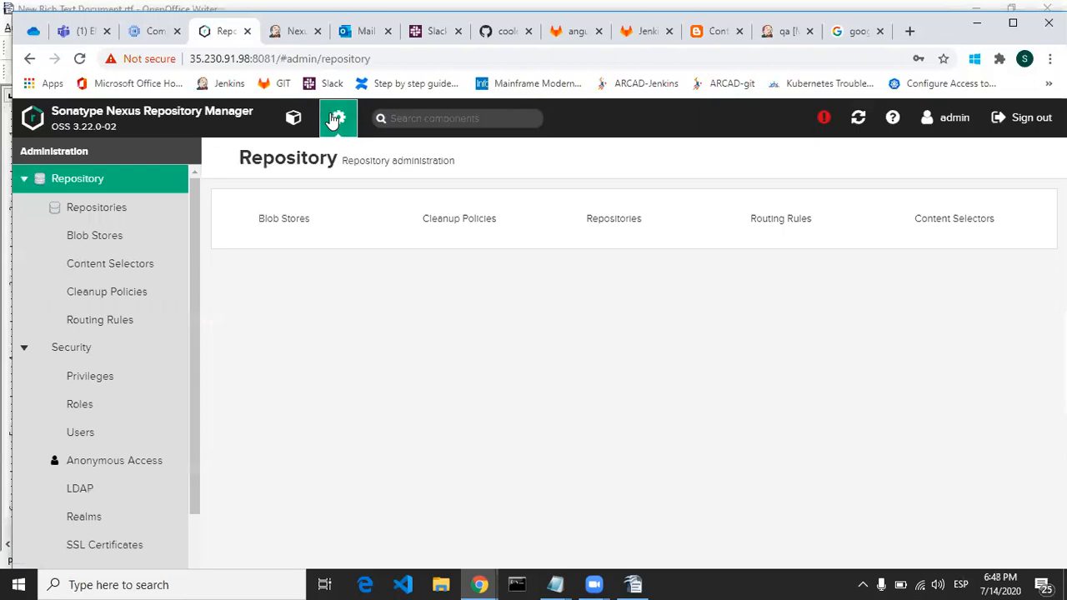
left_click(96, 218)
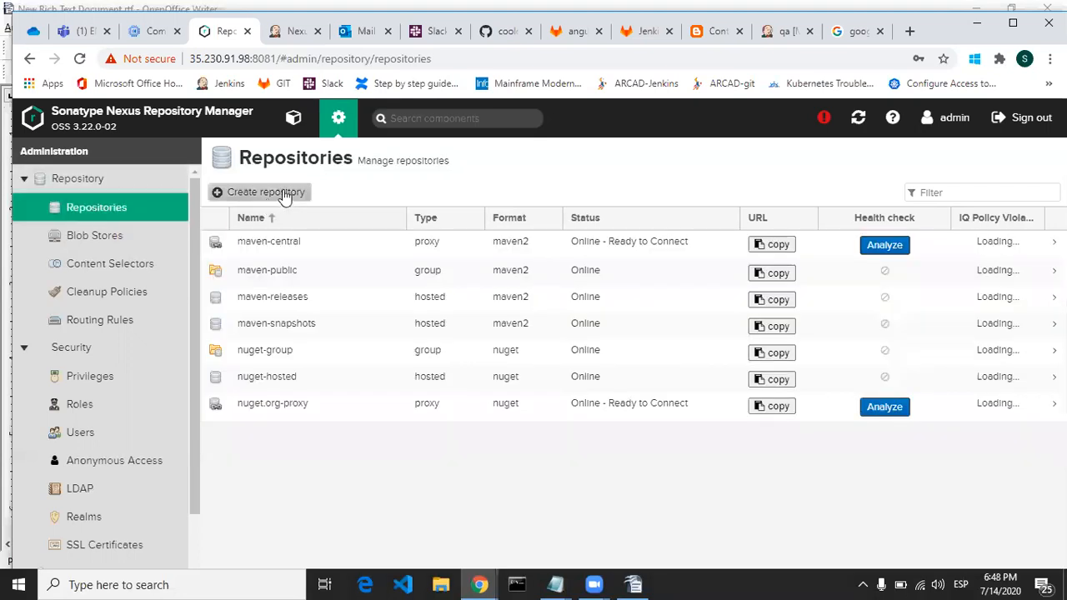
left_click(265, 192)
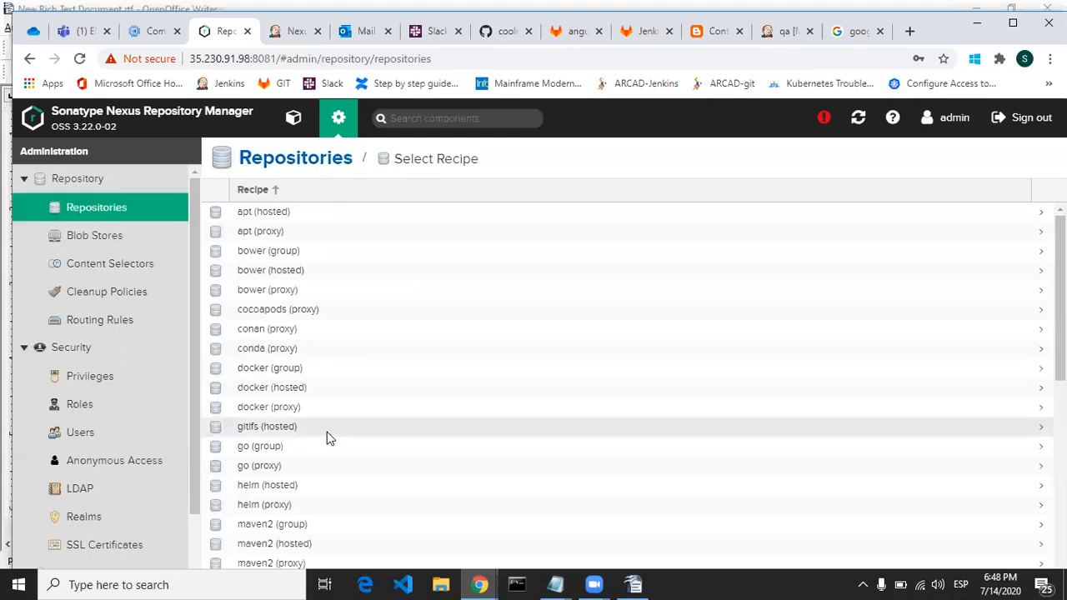
scroll(434, 467, "down", 2)
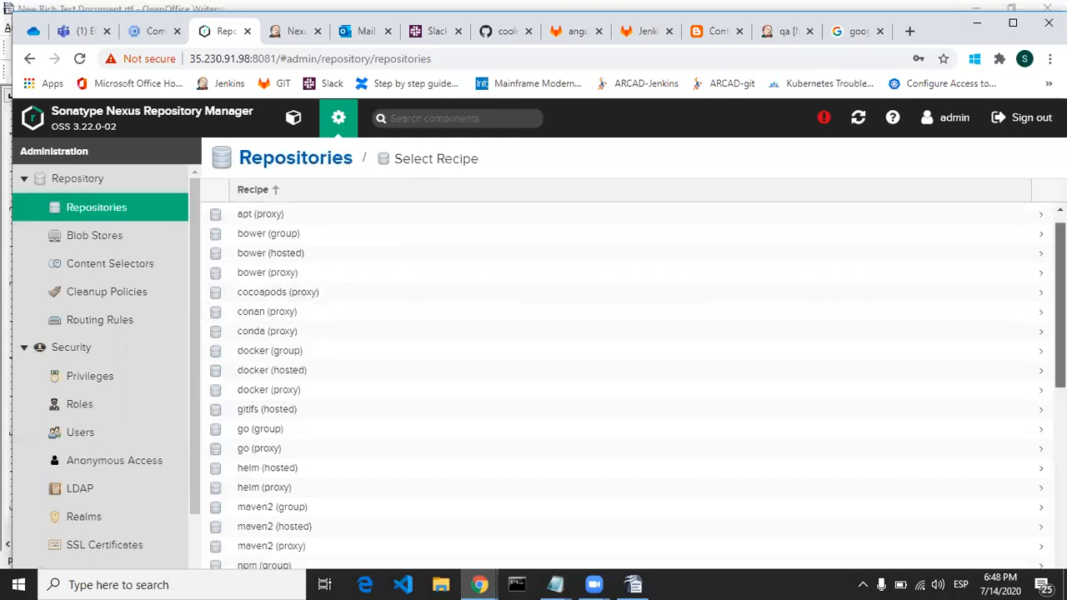
left_click(278, 457)
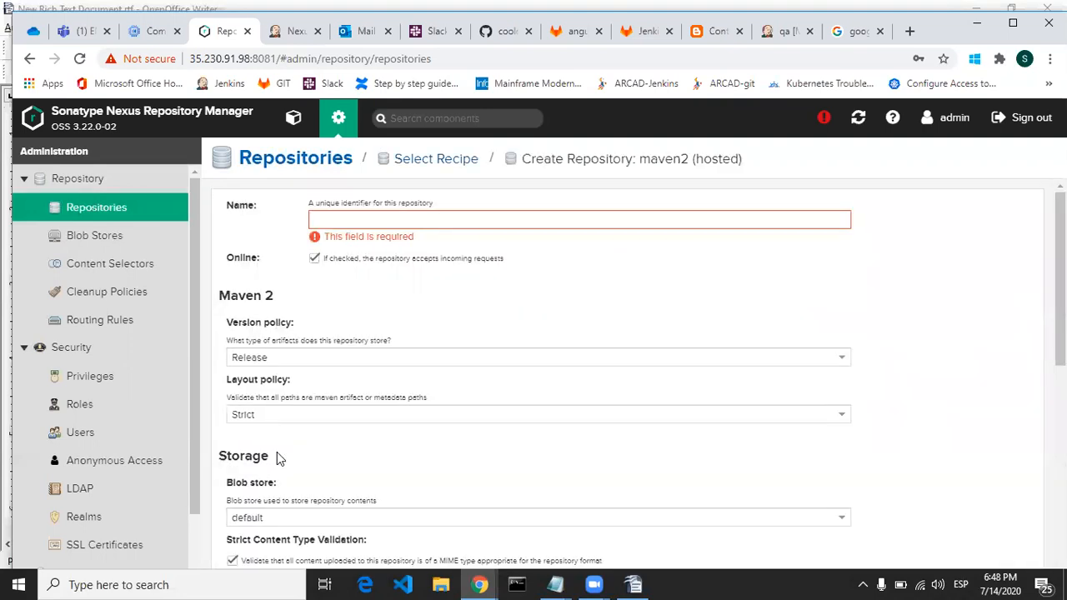
Step: Create the hosted Maven repository with the name myRepo and the Permissive layout policy
left_click(558, 221)
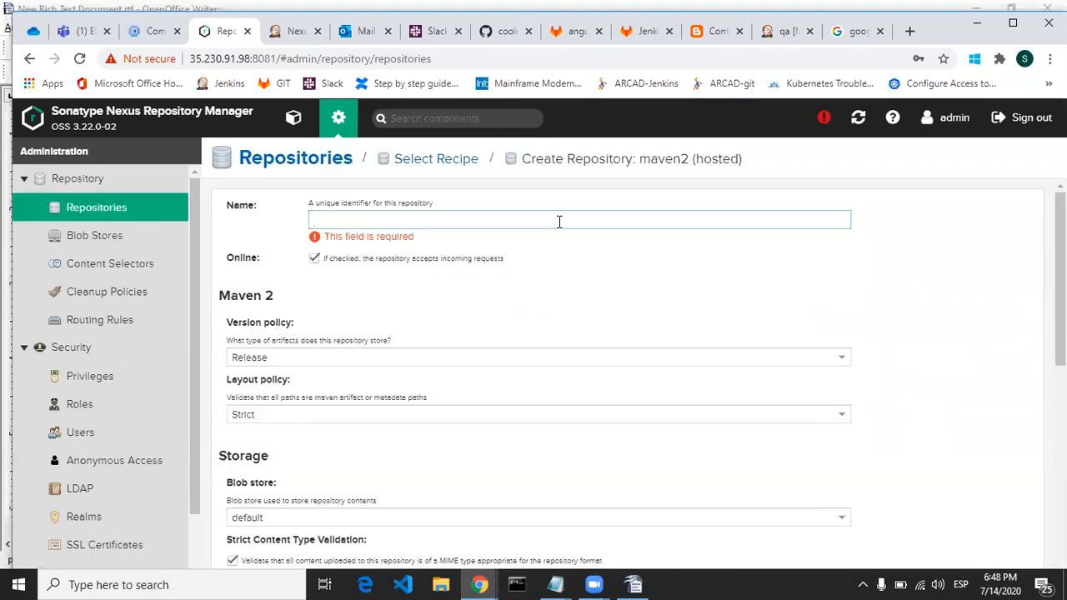
type("myRepo")
left_click(544, 277)
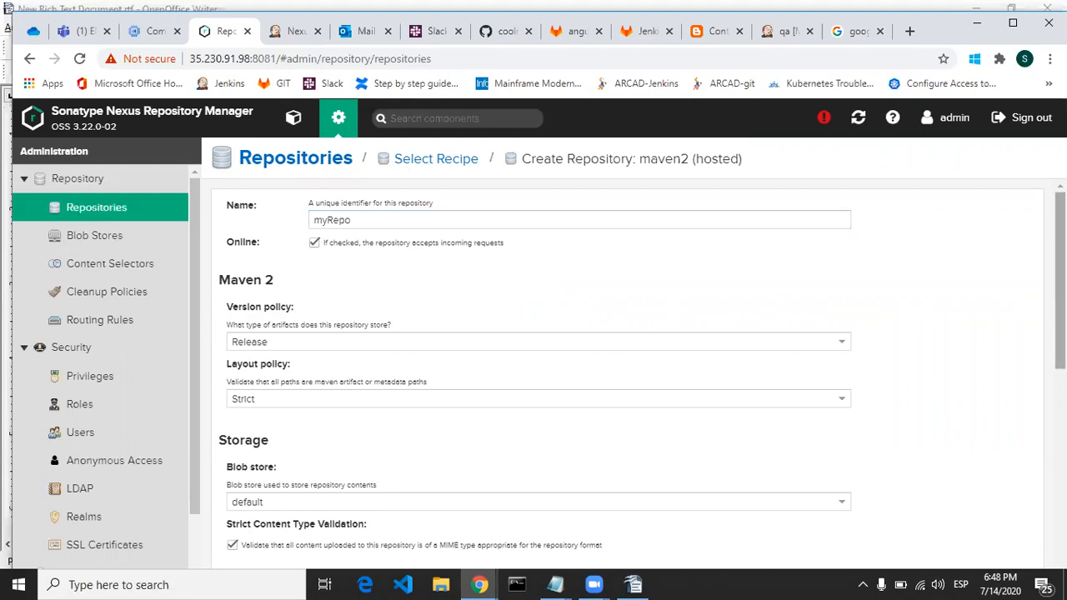
scroll(463, 303, "down", 3)
left_click(464, 260)
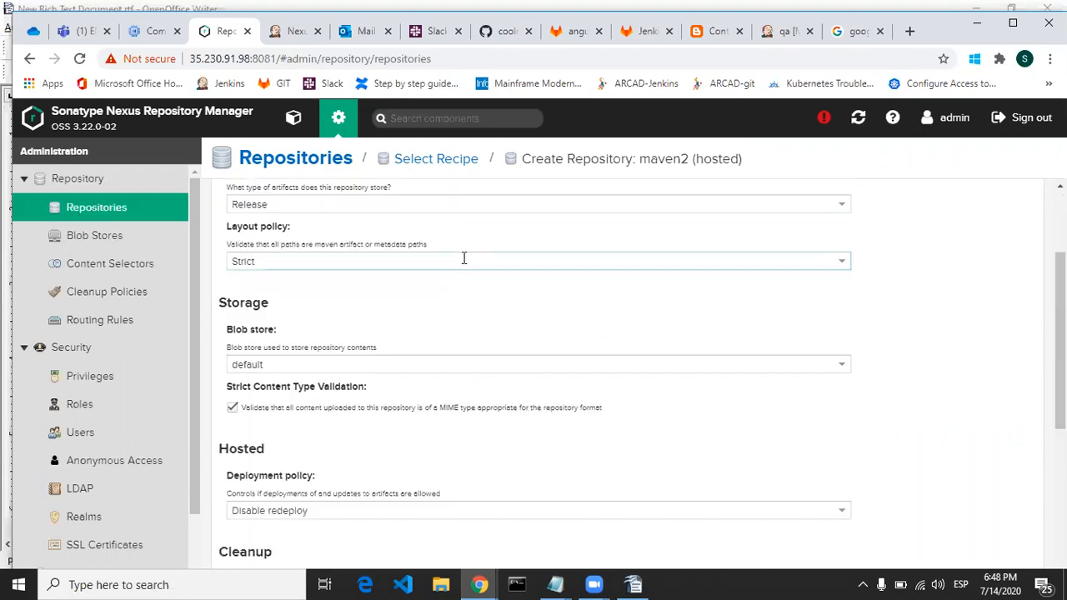
left_click(448, 298)
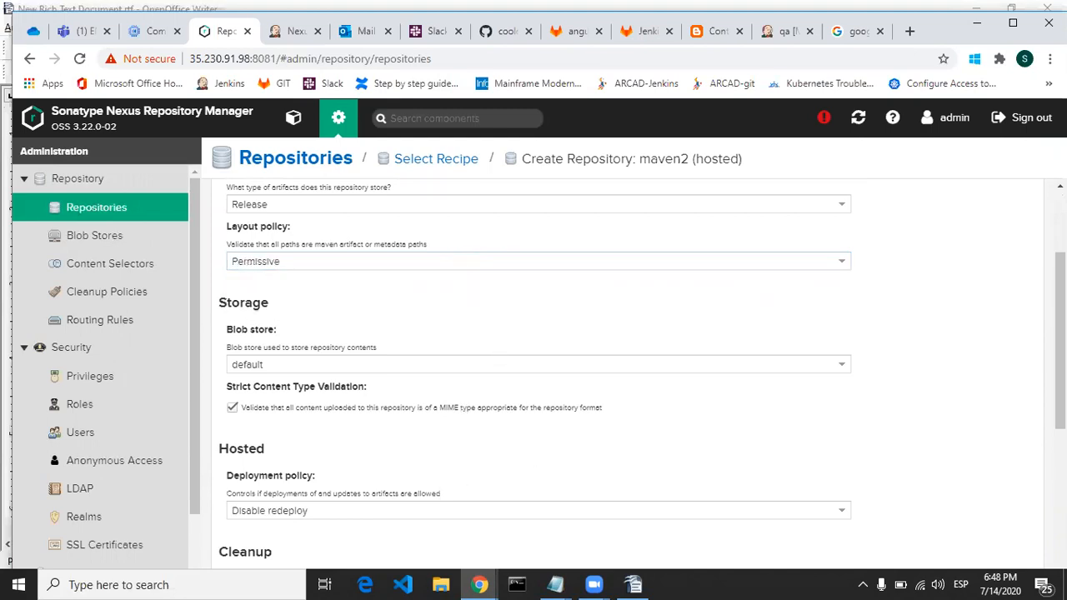
left_click_drag(1061, 357, 1060, 493)
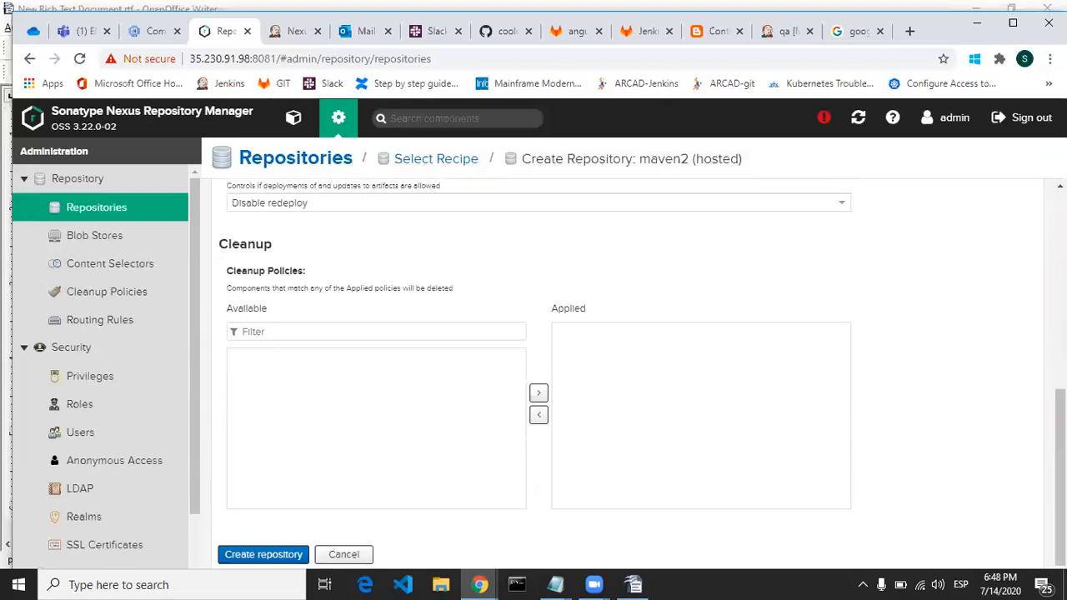
left_click(254, 552)
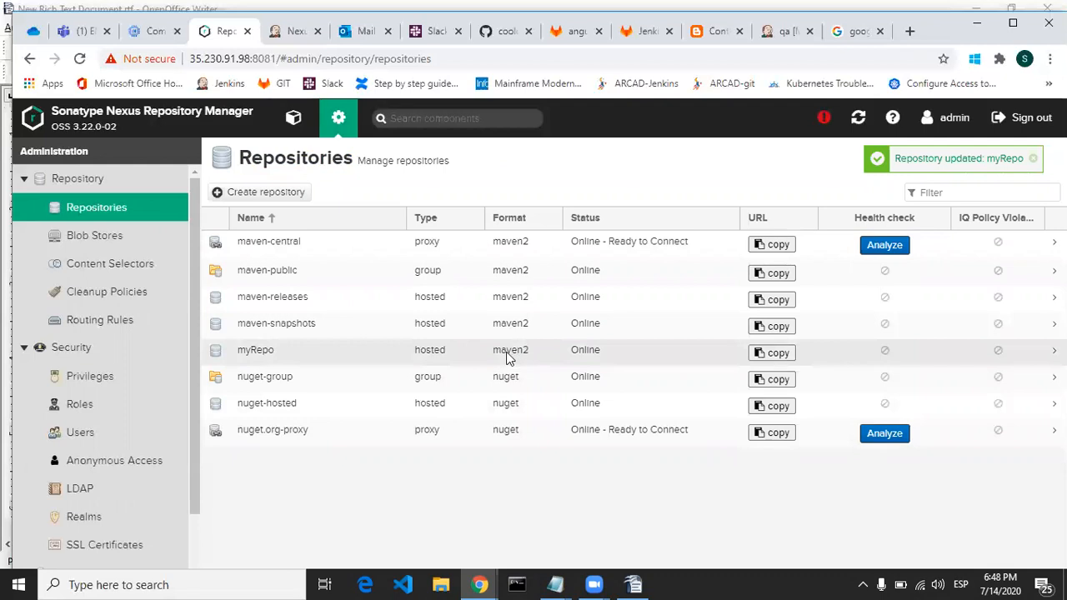
Step: Return to Jenkins and reload the Nexus-job configuration page, discarding its unsaved changes
left_click(283, 34)
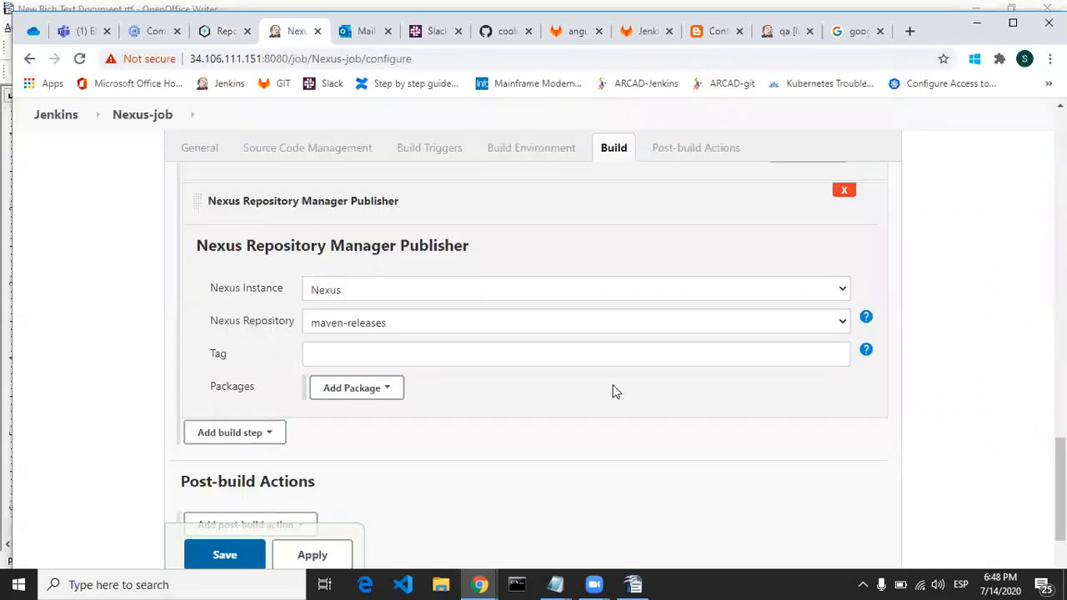
left_click(627, 289)
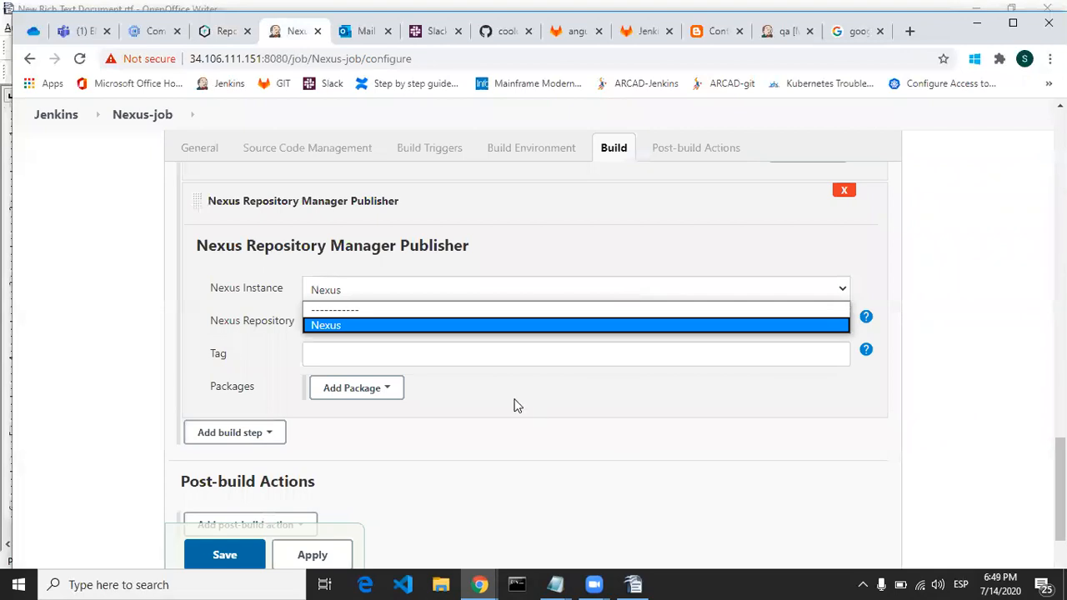
left_click(512, 348)
left_click(511, 328)
left_click_drag(915, 322, 159, 88)
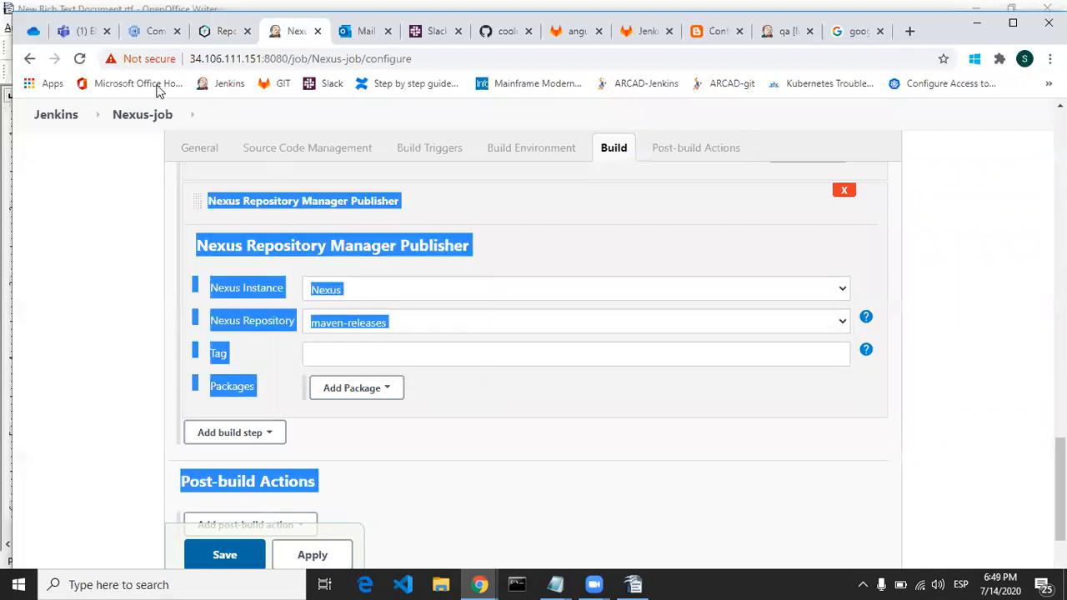
left_click(80, 60)
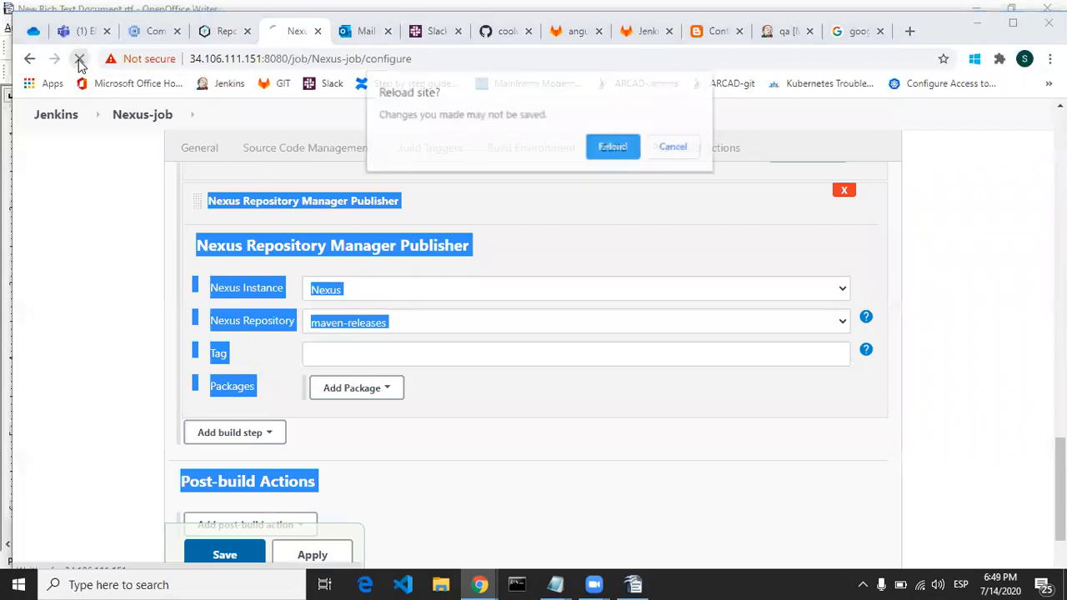
left_click(615, 149)
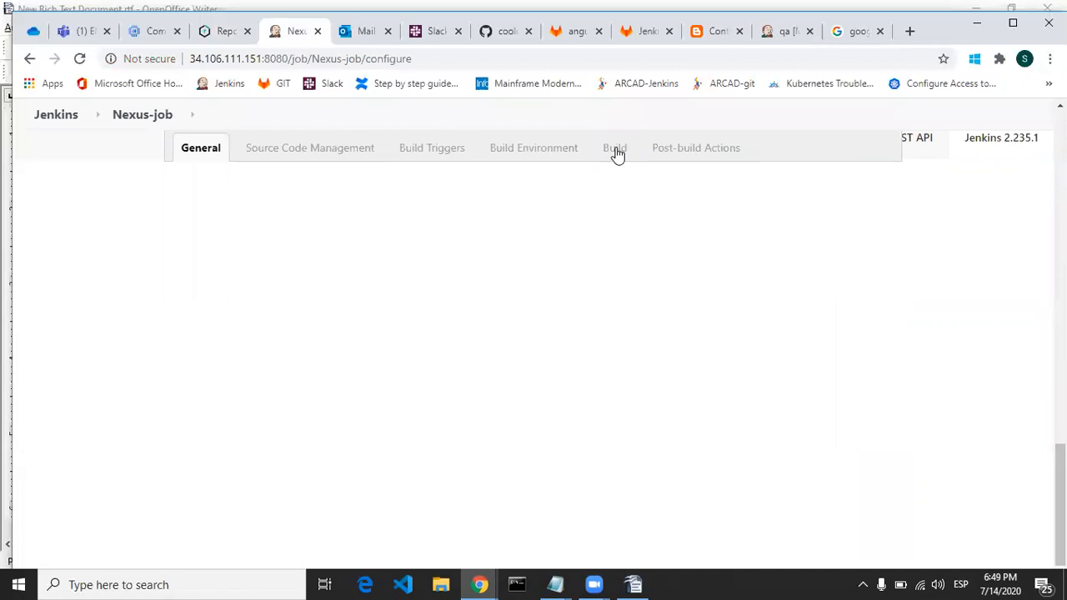
Step: Choose Git as the source code management for Nexus-job
double_click(928, 30)
left_click(296, 132)
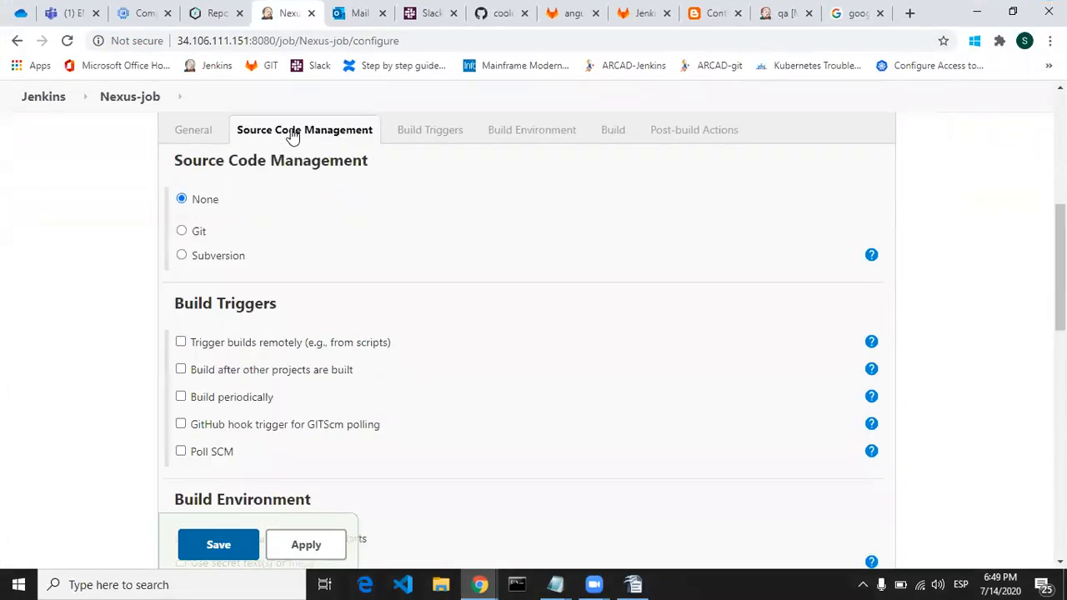
left_click(200, 131)
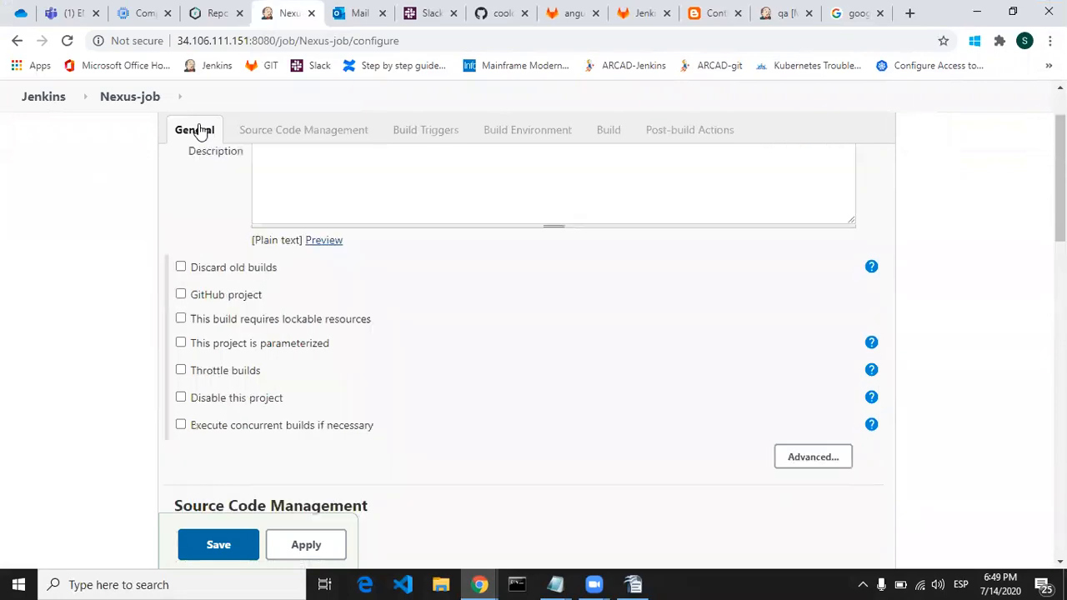
scroll(524, 331, "up", 2)
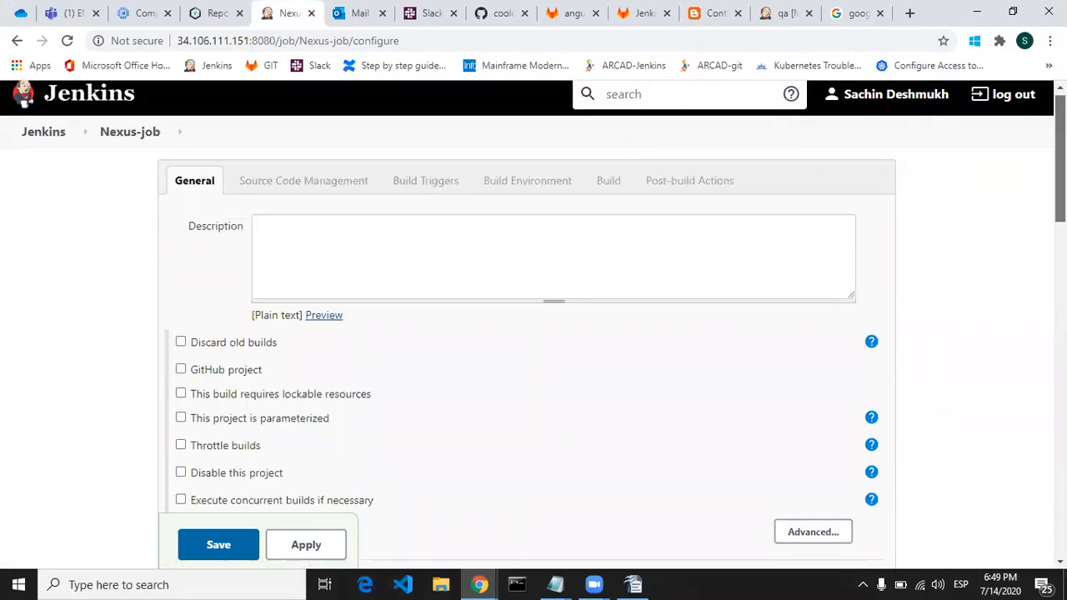
scroll(534, 334, "down", 4)
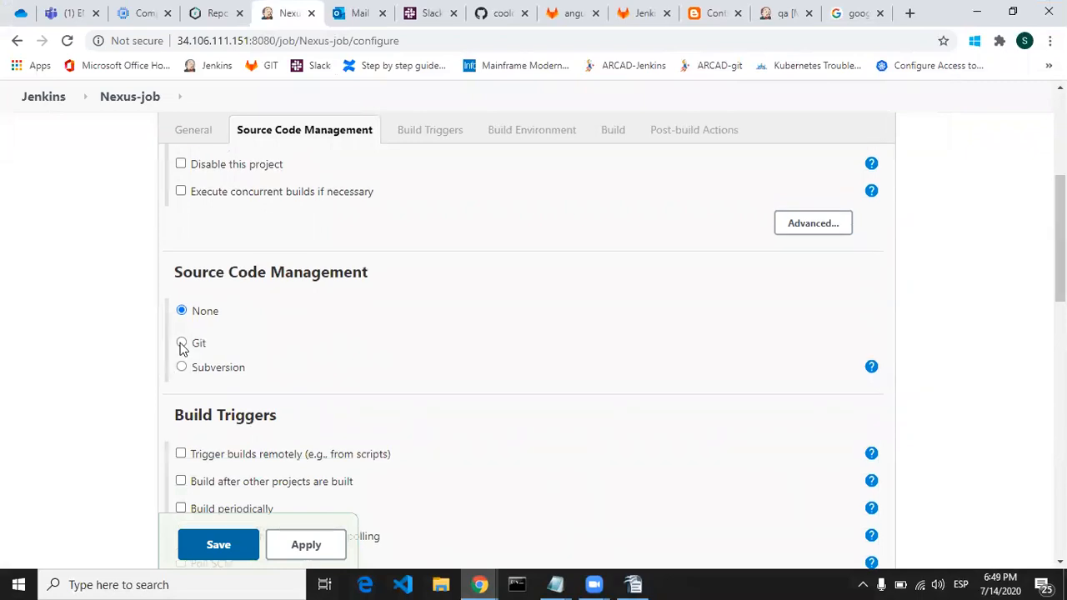
left_click(182, 343)
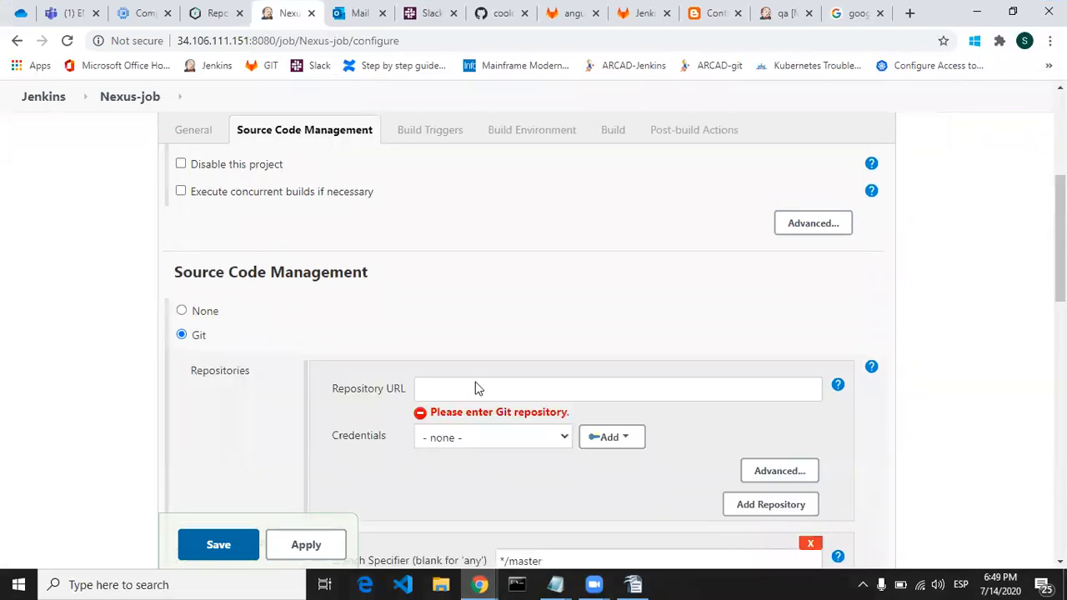
Step: Paste the Jenkins-github-demo clone URL as the Git repository URL again and choose the github credentials
double_click(934, 22)
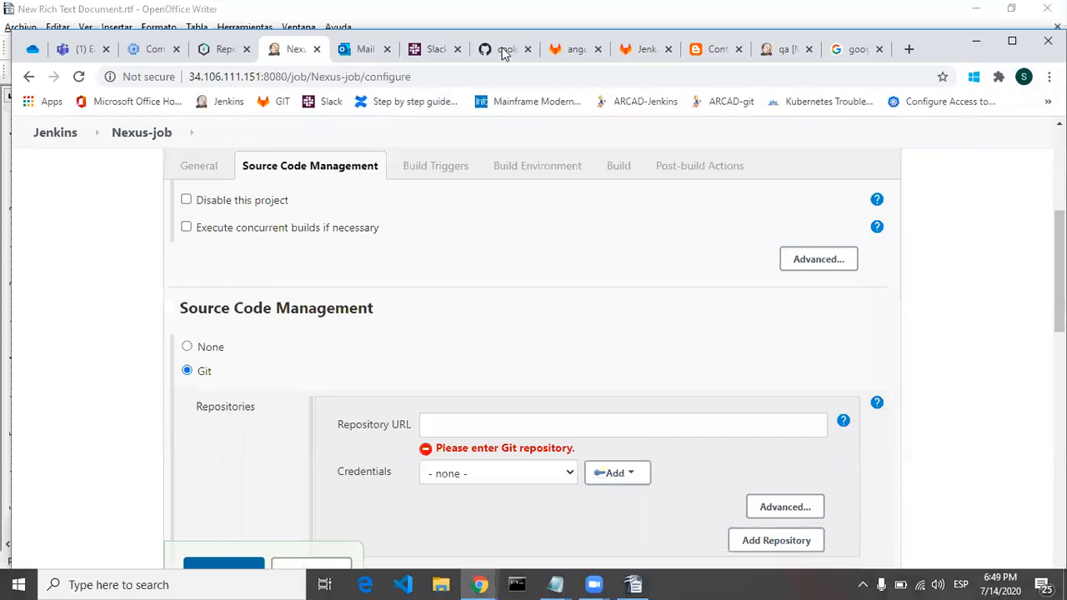
left_click(503, 50)
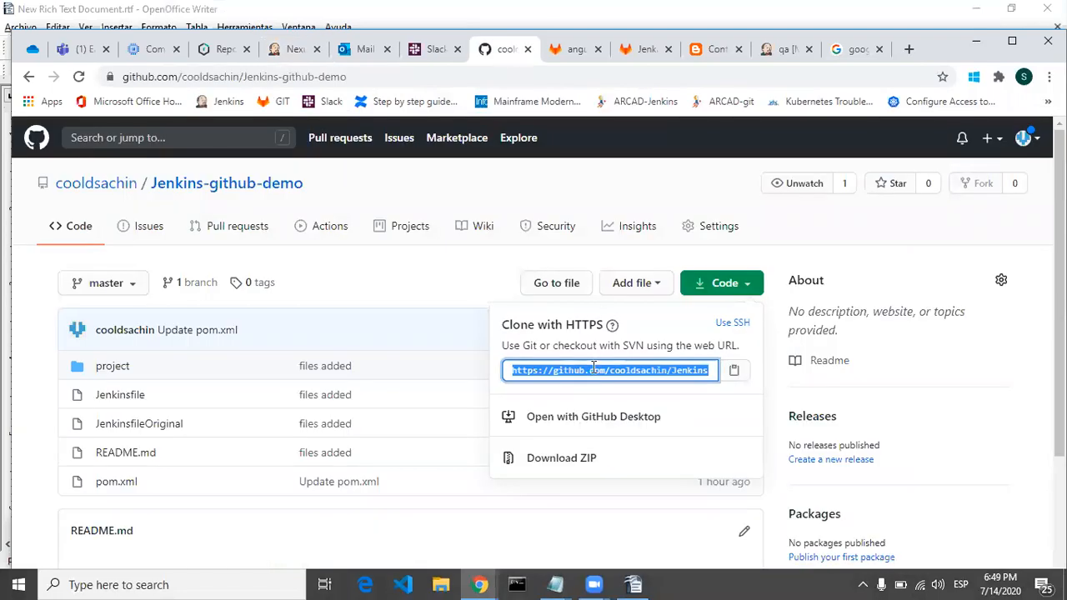
left_click(294, 52)
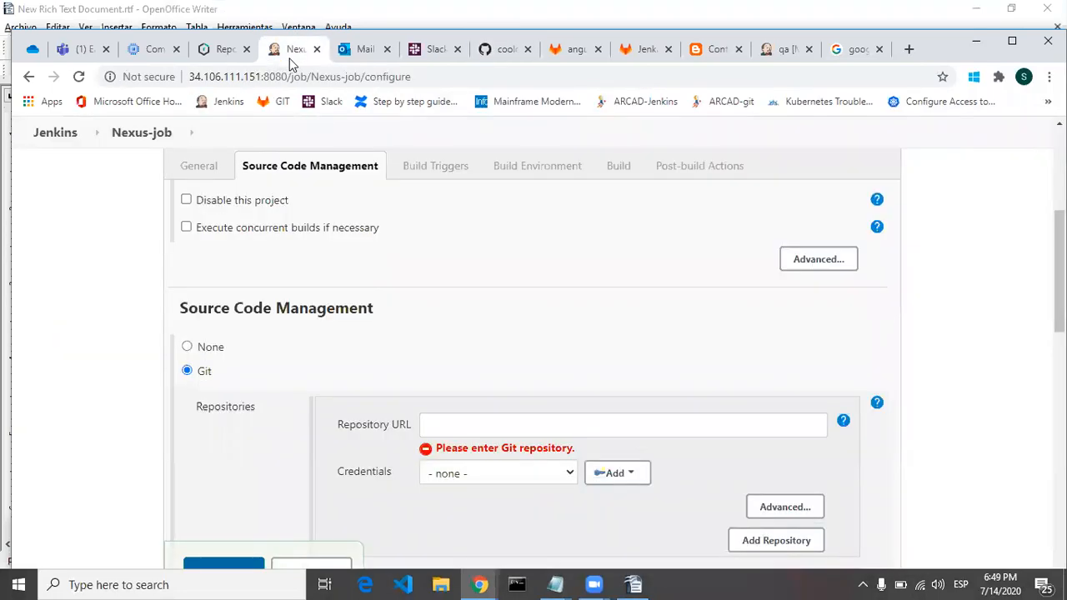
left_click(493, 424)
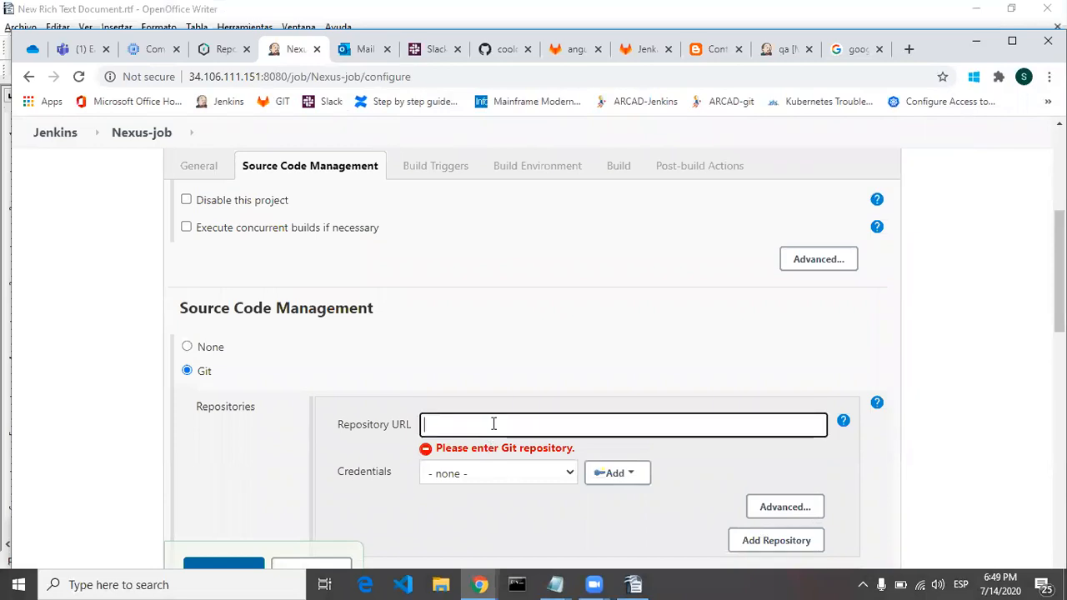
type("https://github.com/cooldsachin/Jenkins-github-demo.git")
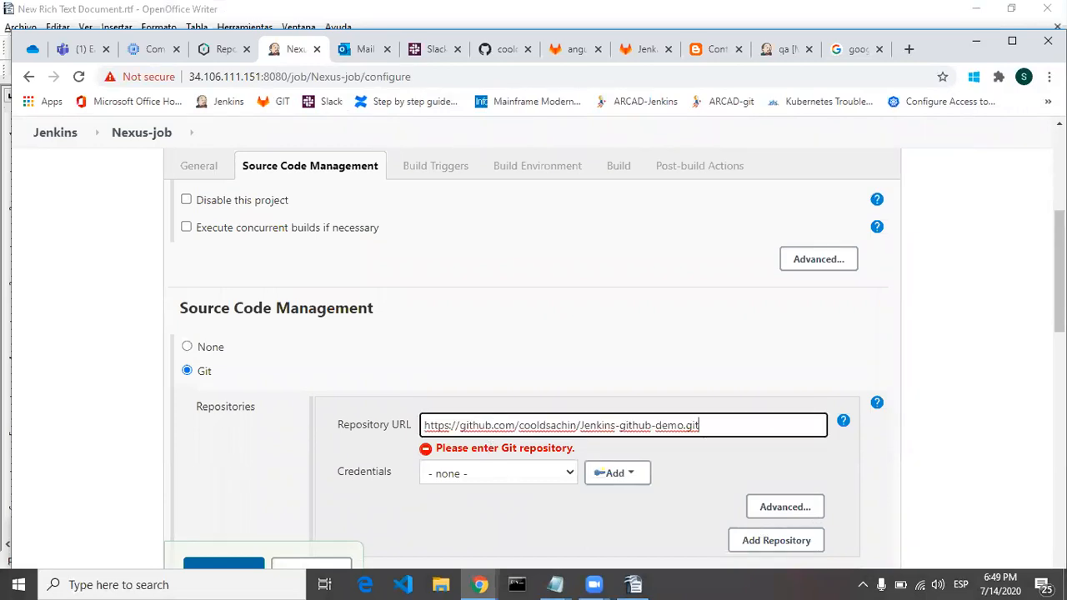
left_click(507, 476)
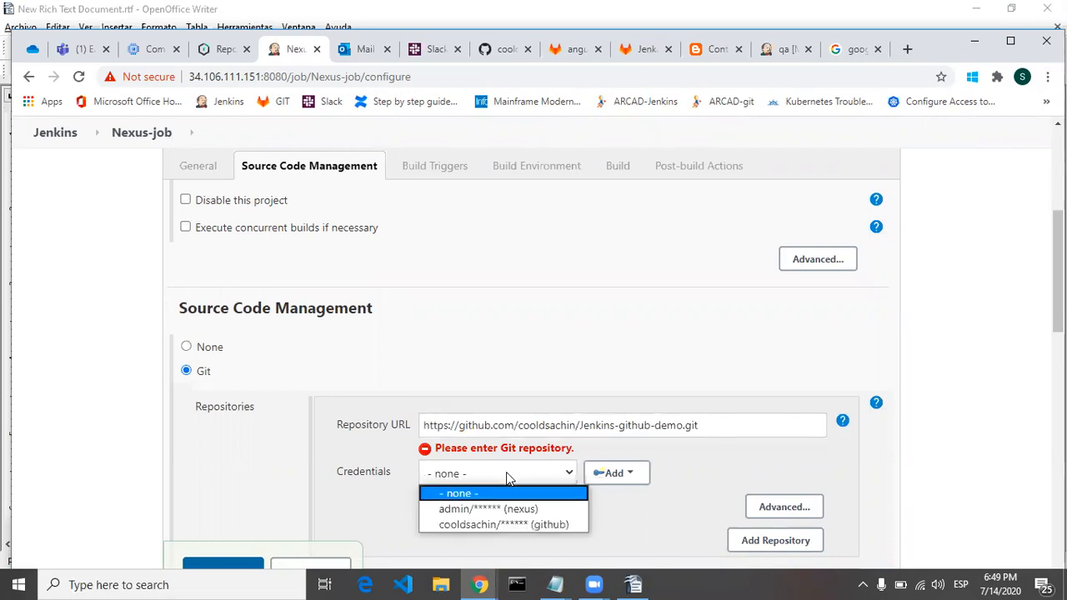
left_click(506, 524)
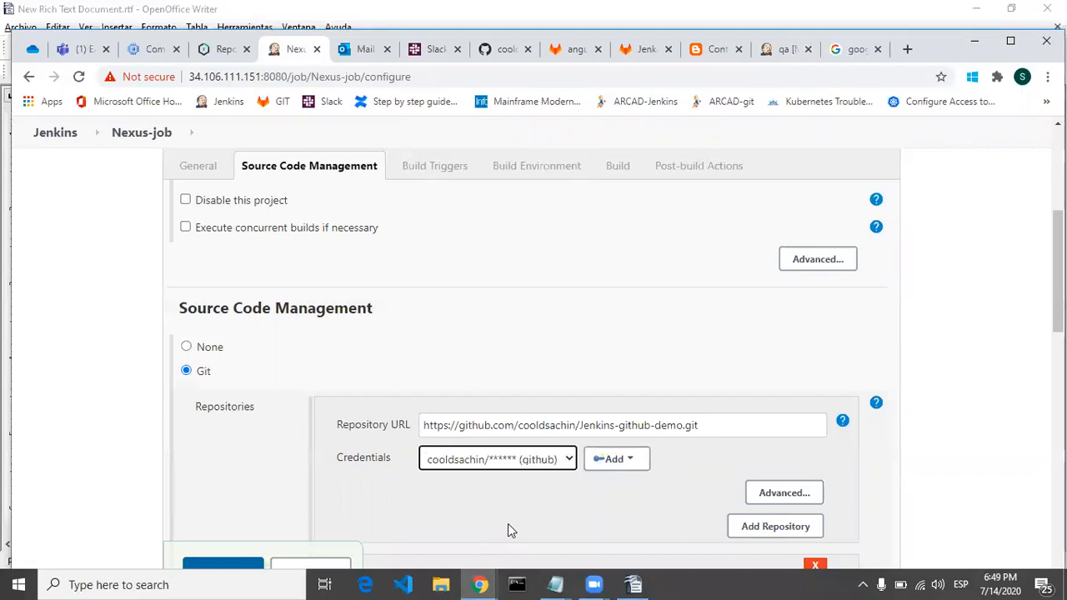
scroll(534, 350, "down", 6)
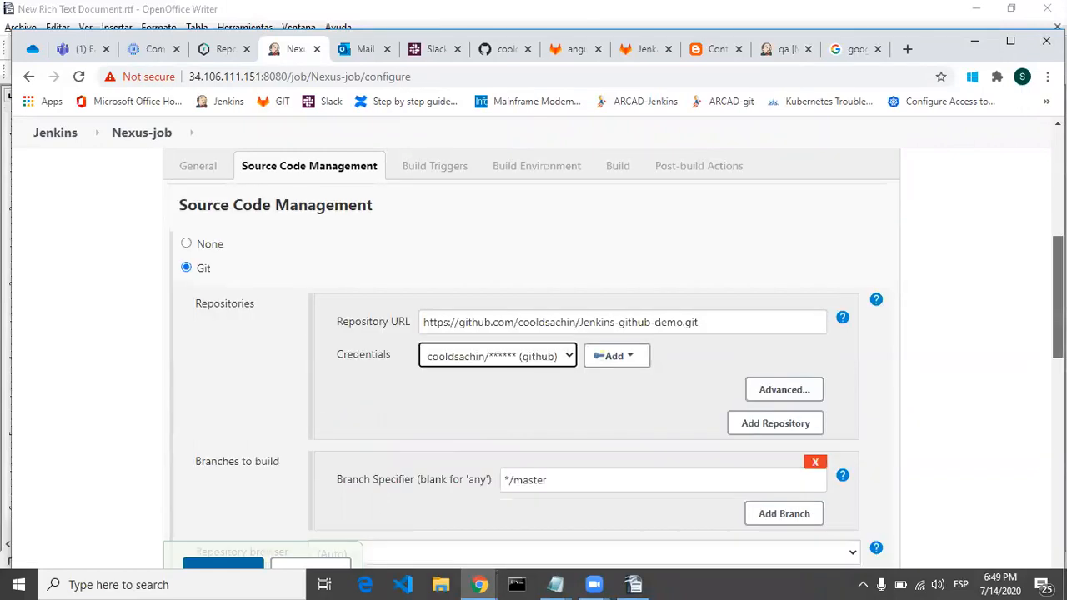
scroll(268, 377, "down", 3)
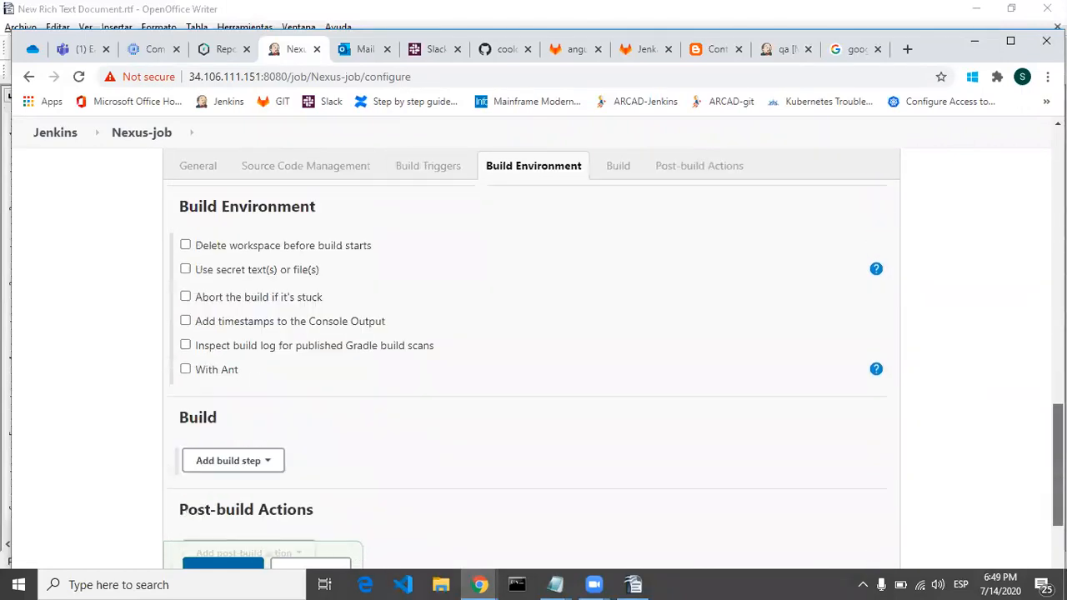
Step: Add an Execute shell build step to Nexus-job with the command mvn package
left_click(268, 377)
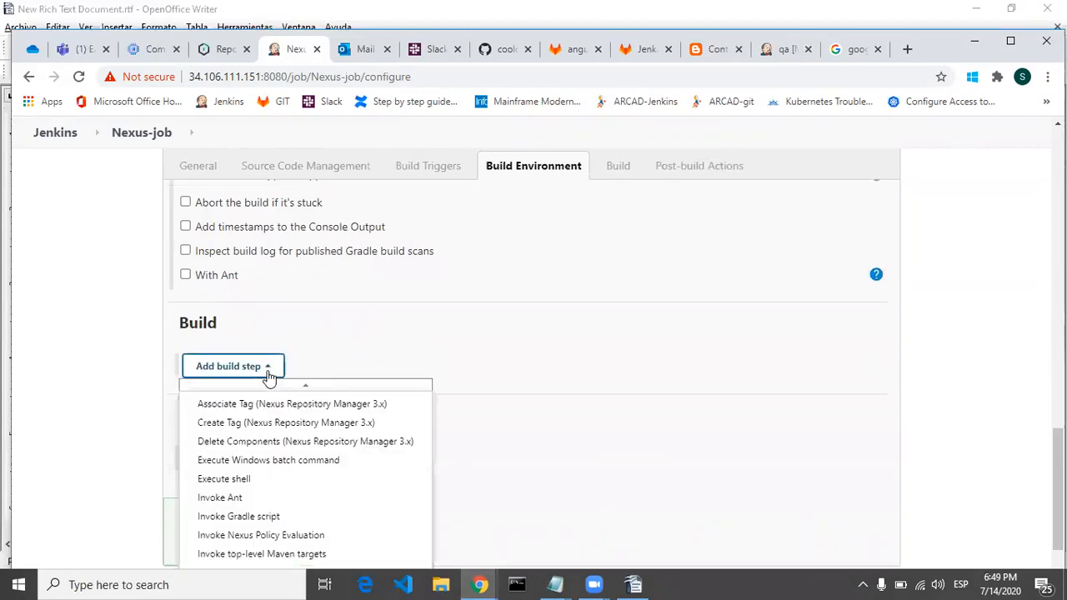
left_click(256, 479)
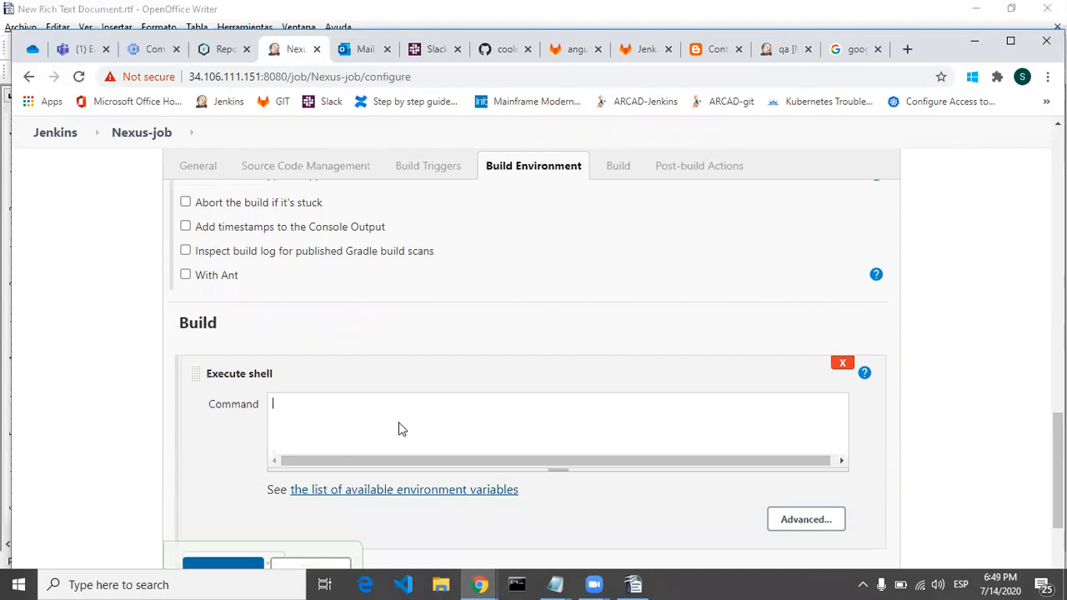
type("mvn package")
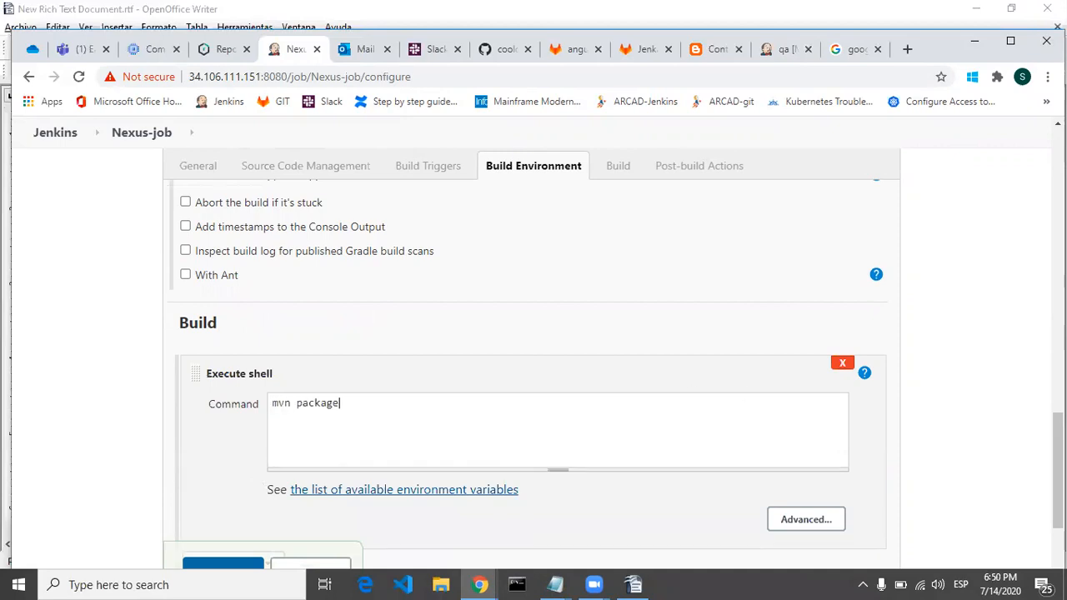
Step: Add a Nexus Repository Manager Publisher build step below the shell step
scroll(475, 434, "down", 3)
left_click(273, 375)
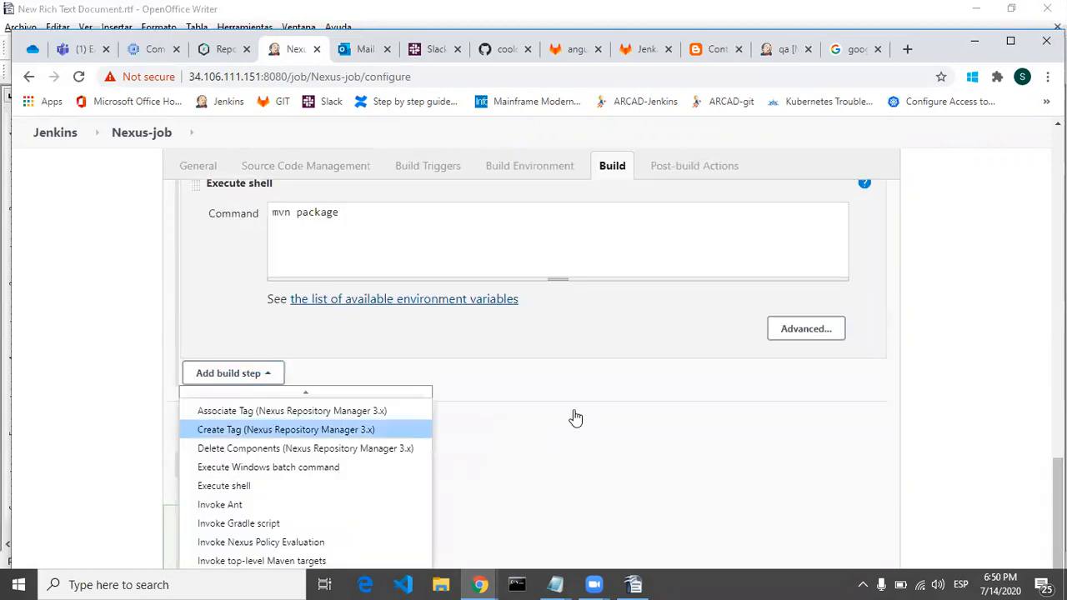
scroll(533, 350, "down", 1)
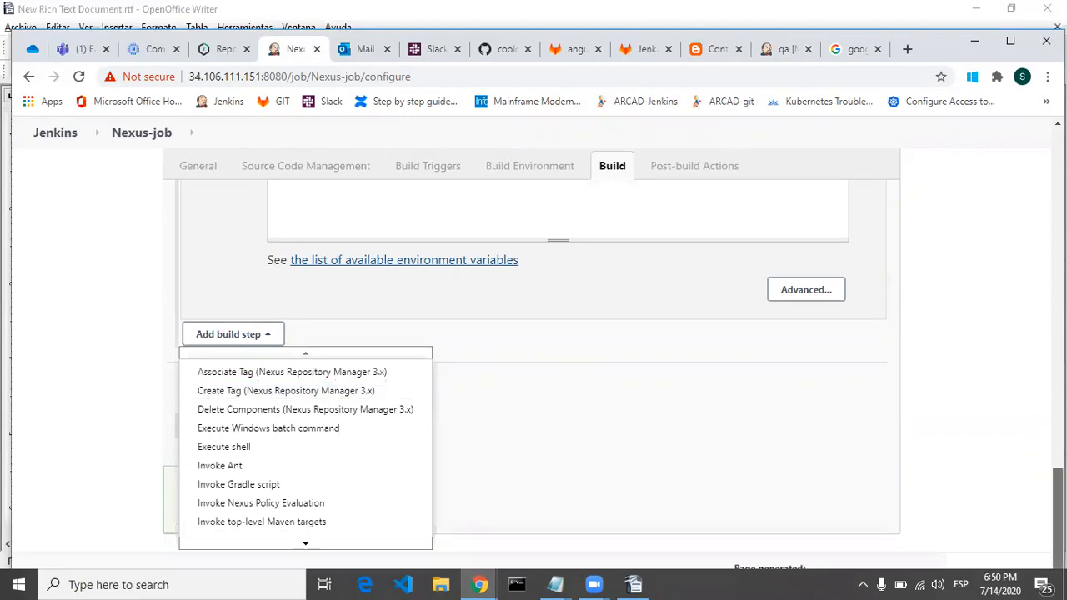
left_click(255, 338)
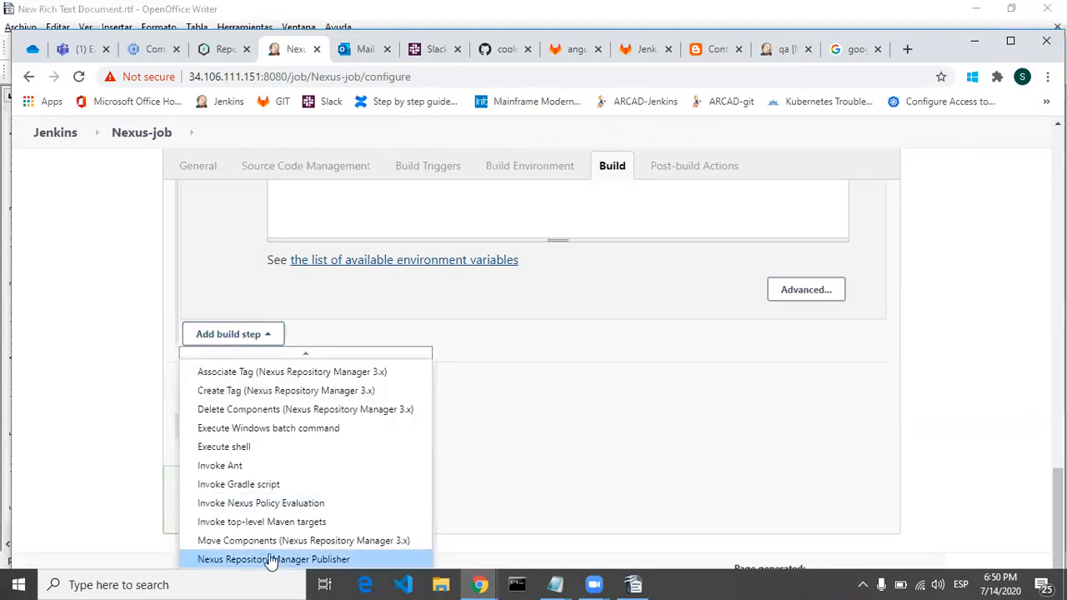
left_click(269, 560)
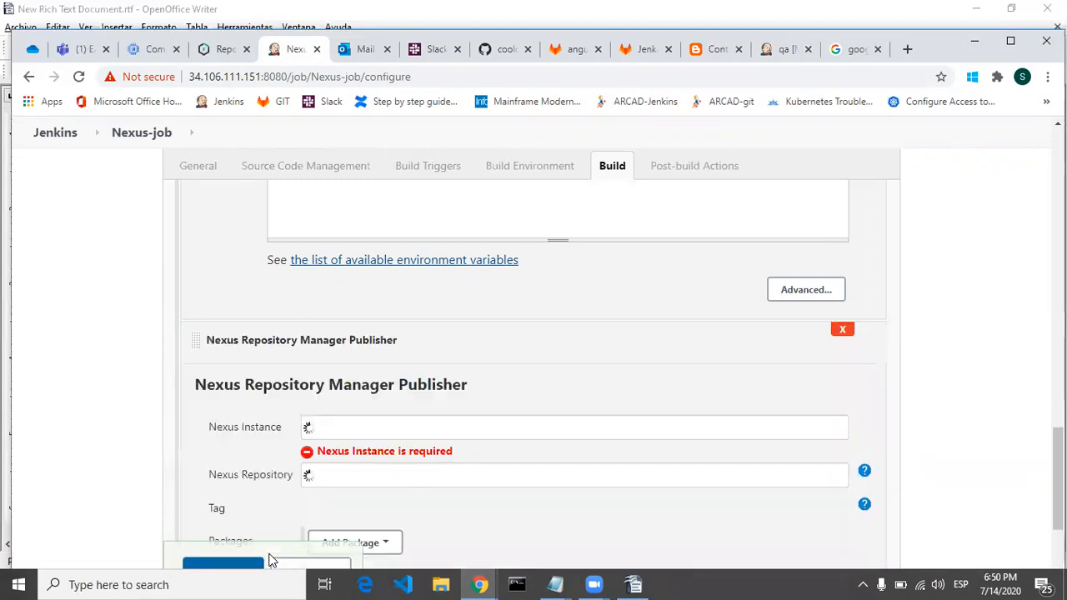
Step: Set the publisher's Nexus instance to Nexus and its repository to myRepo
left_click(484, 427)
left_click(412, 469)
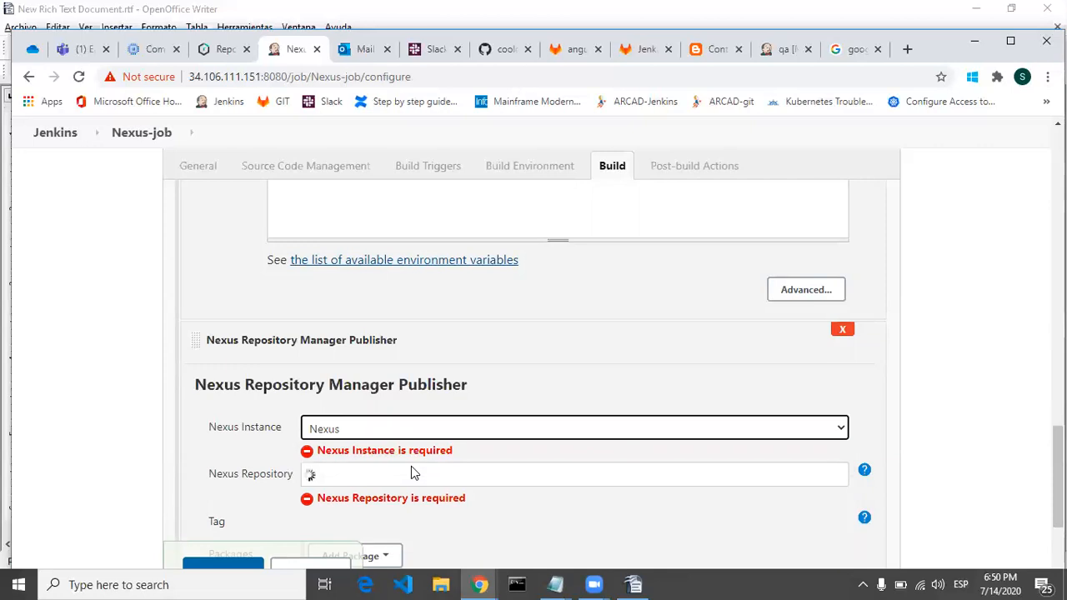
left_click(434, 463)
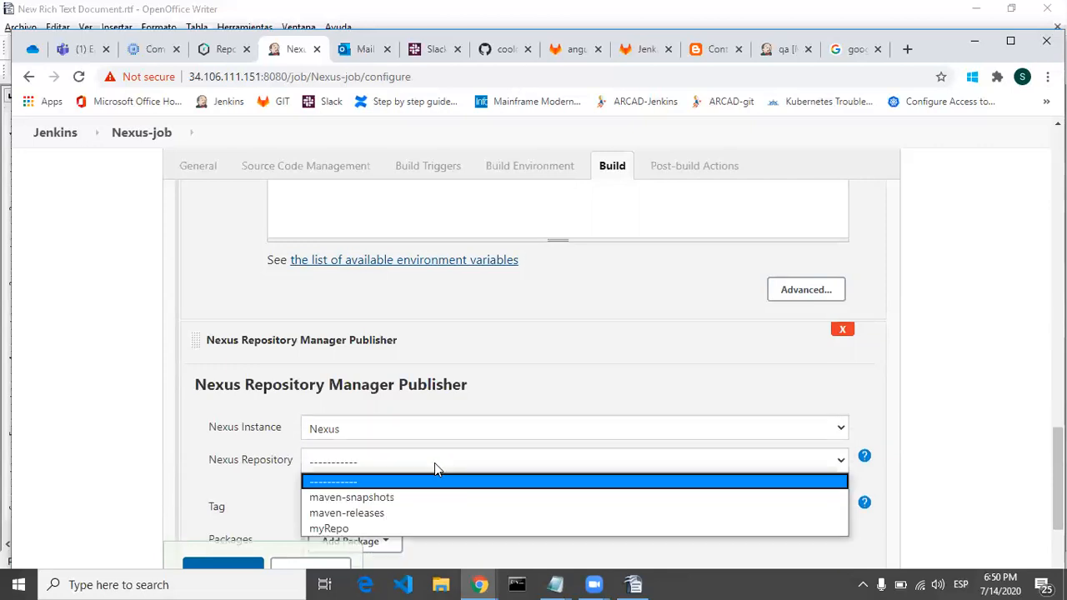
left_click(402, 529)
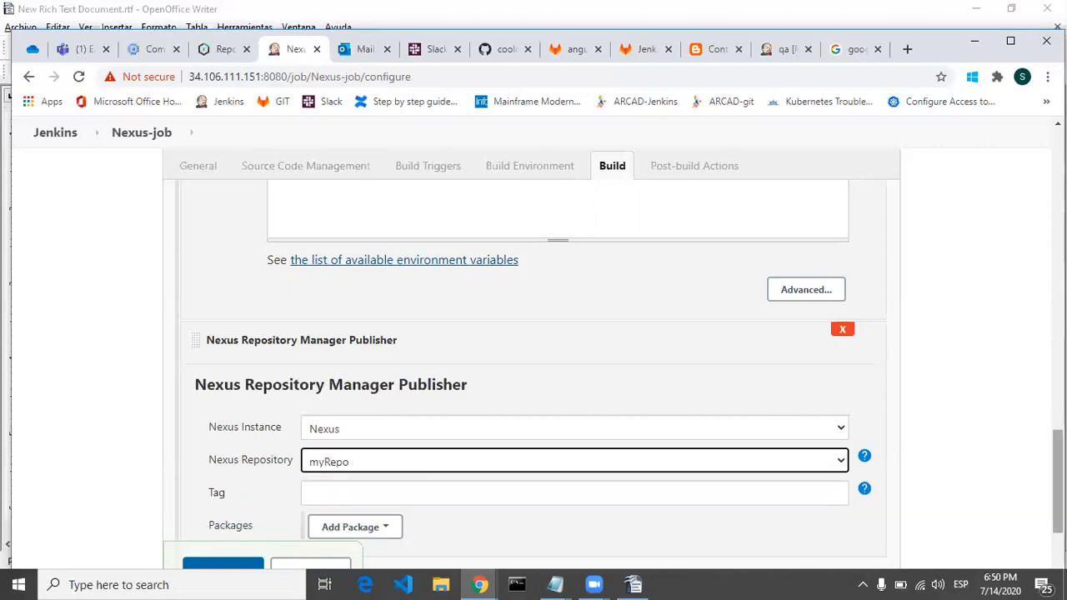
Step: Add a Maven Package entry to the Nexus publisher's packages
scroll(534, 358, "down", 3)
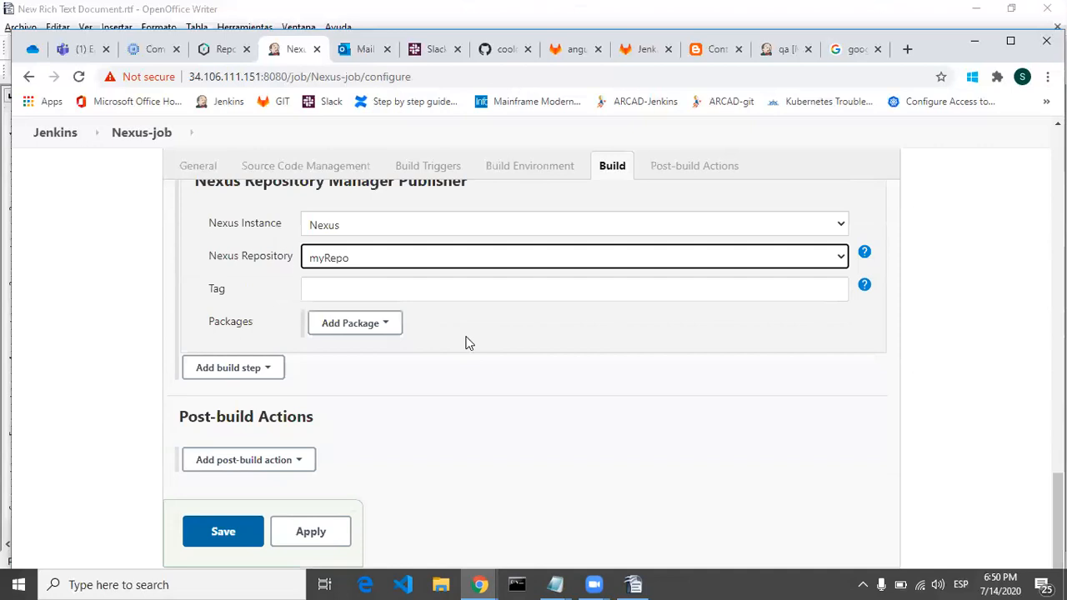
left_click(859, 329)
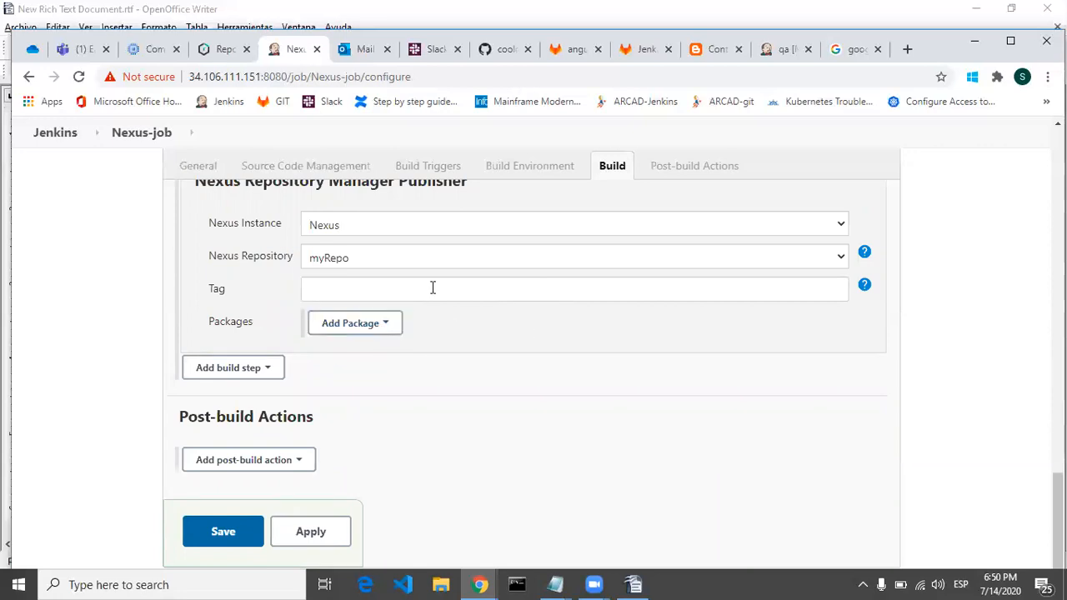
left_click(380, 331)
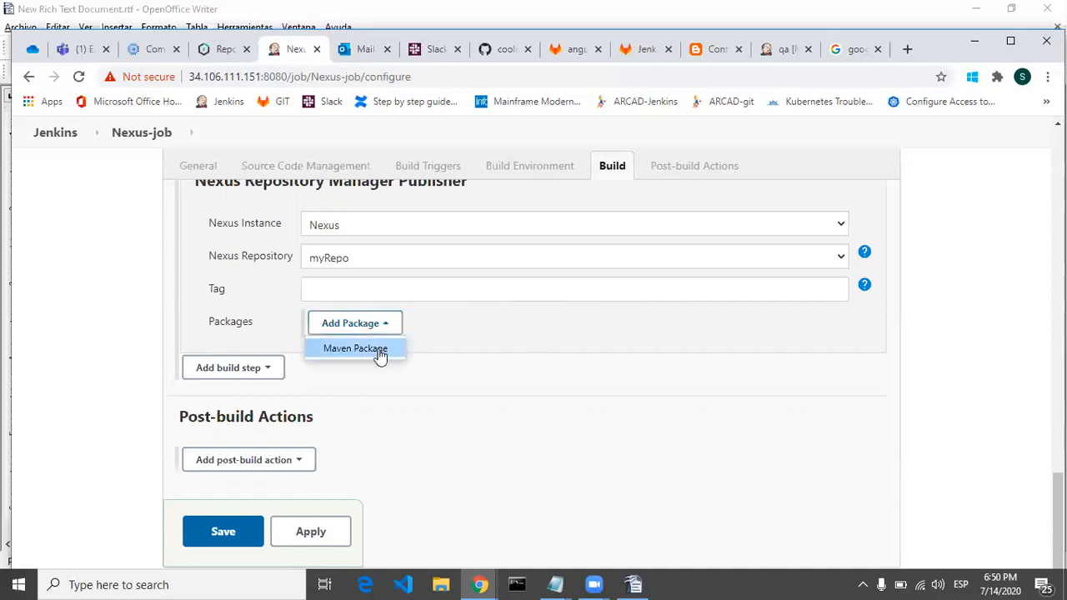
left_click(380, 349)
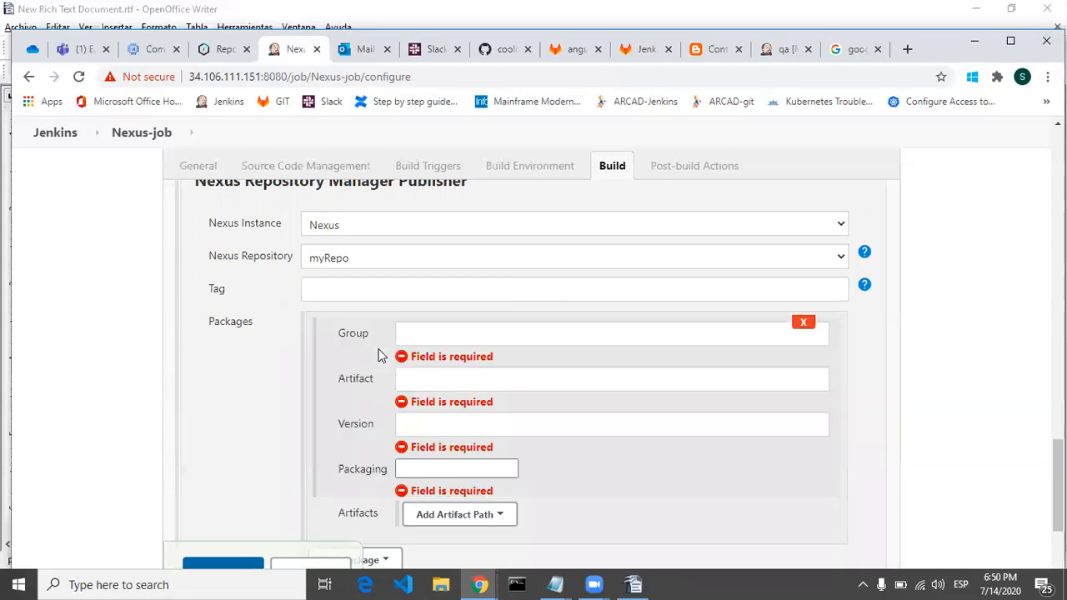
mouse_move(1058, 486)
left_mouse_down()
mouse_move(1058, 470)
mouse_move(1058, 510)
mouse_move(1058, 491)
left_mouse_up()
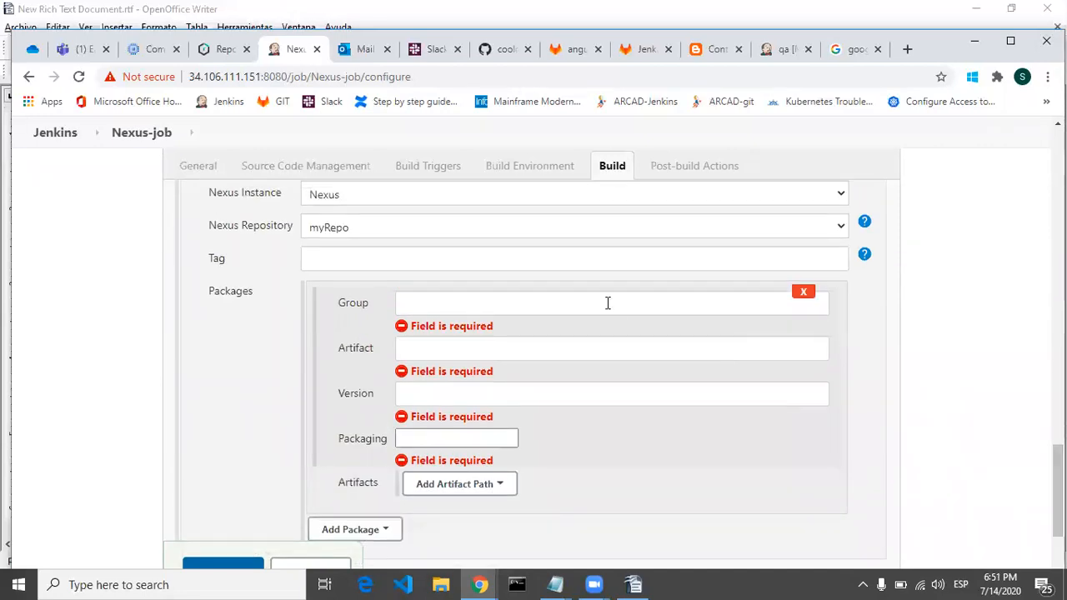
Step: Switch to the Jenkins-github-demo repository on GitHub and open its pom.xml at the project coordinates
left_click(498, 52)
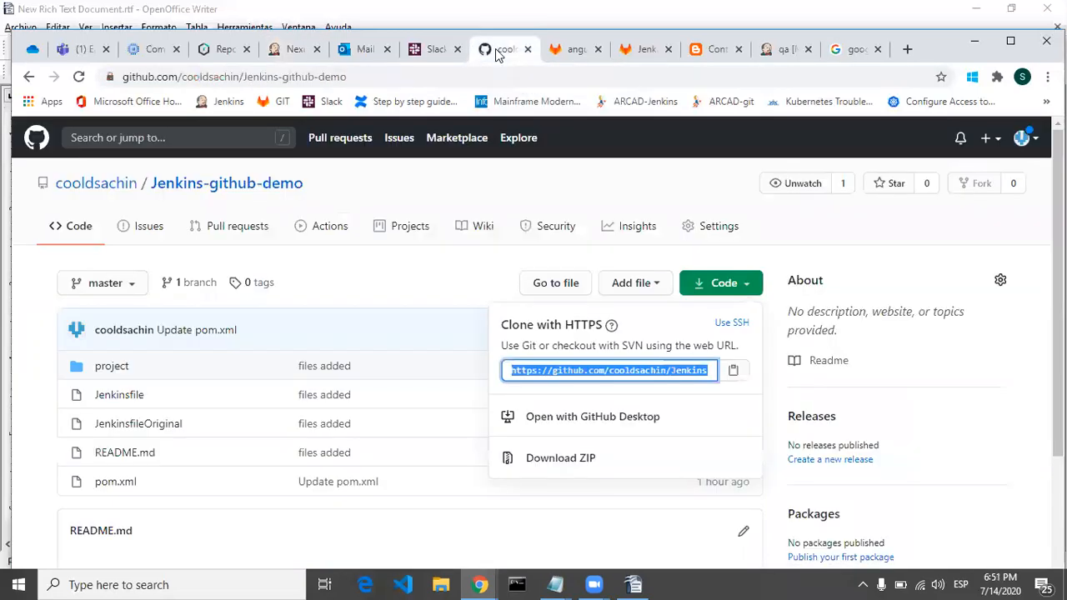
left_click(122, 488)
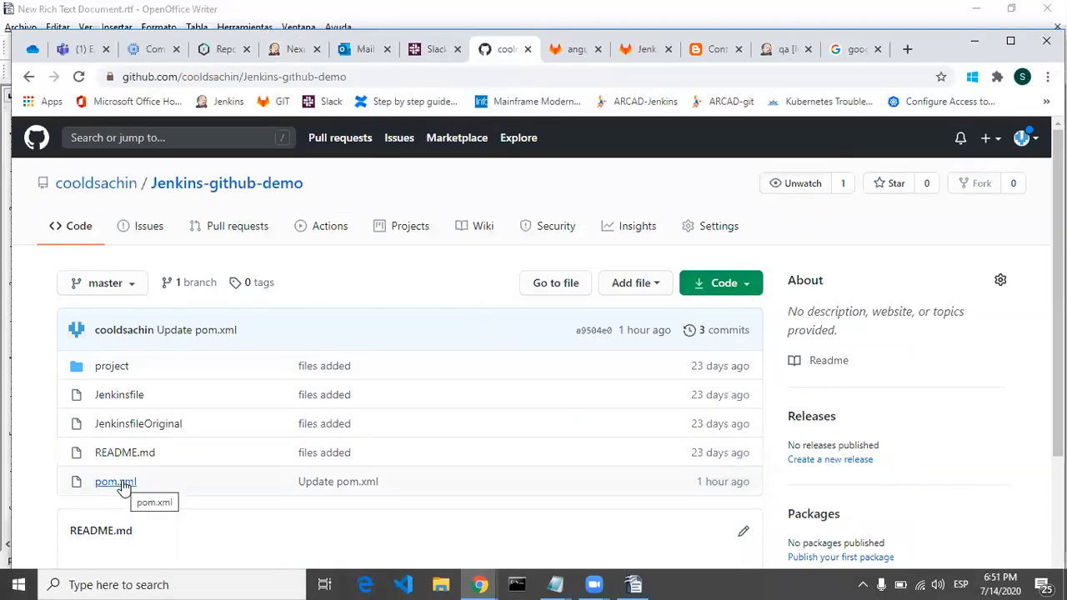
left_click(117, 482)
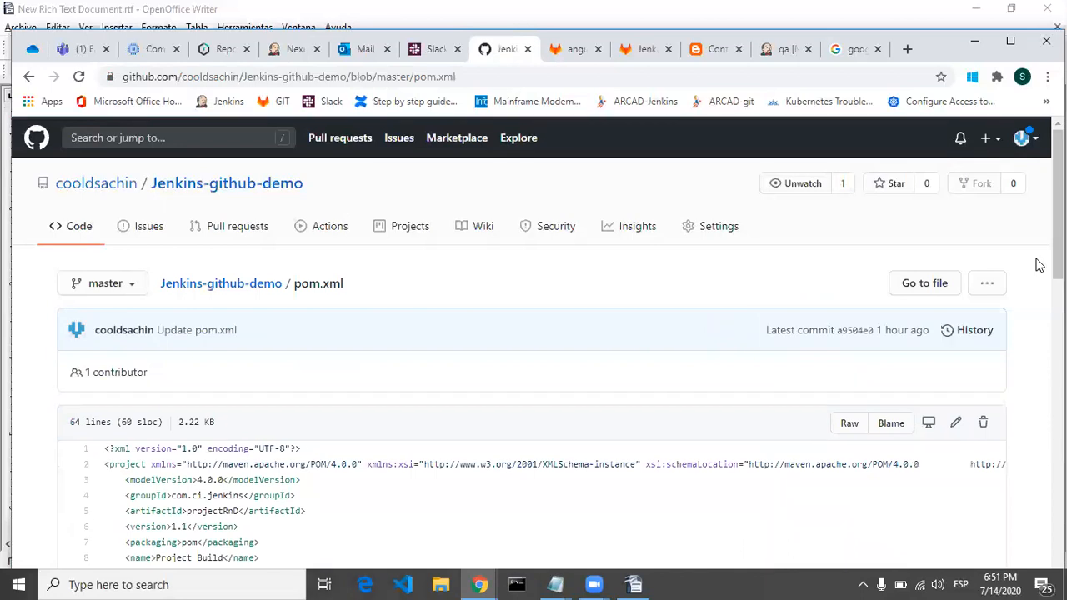
scroll(117, 480, "down", 2)
scroll(312, 352, "down", 1)
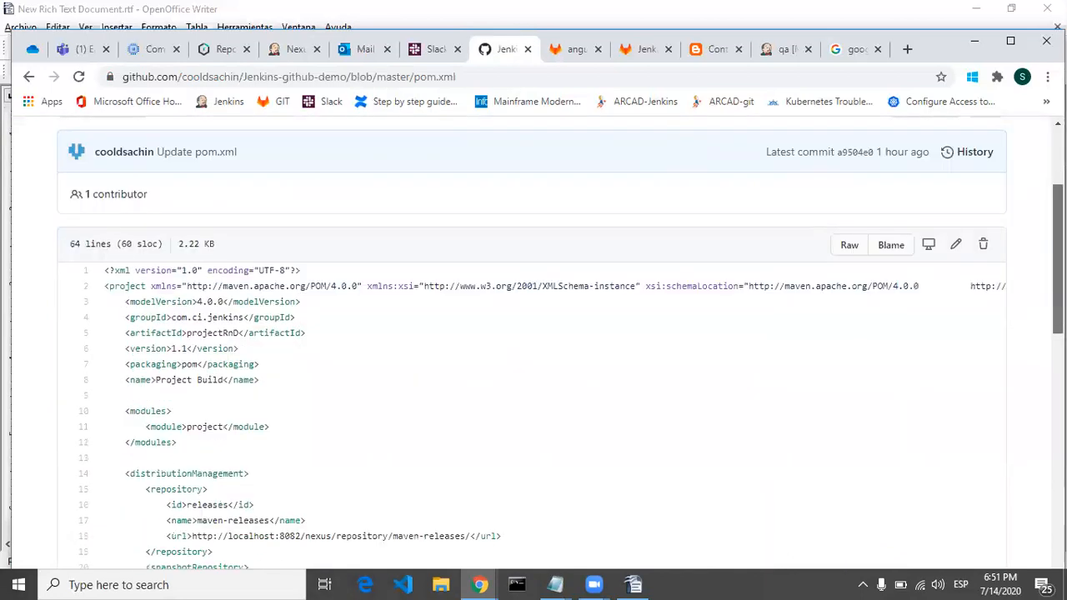
Step: Copy the groupId com.ci.jenkins from pom.xml into the Maven package's Group field in Jenkins
left_click_drag(172, 318, 243, 317)
key("ctrl+c")
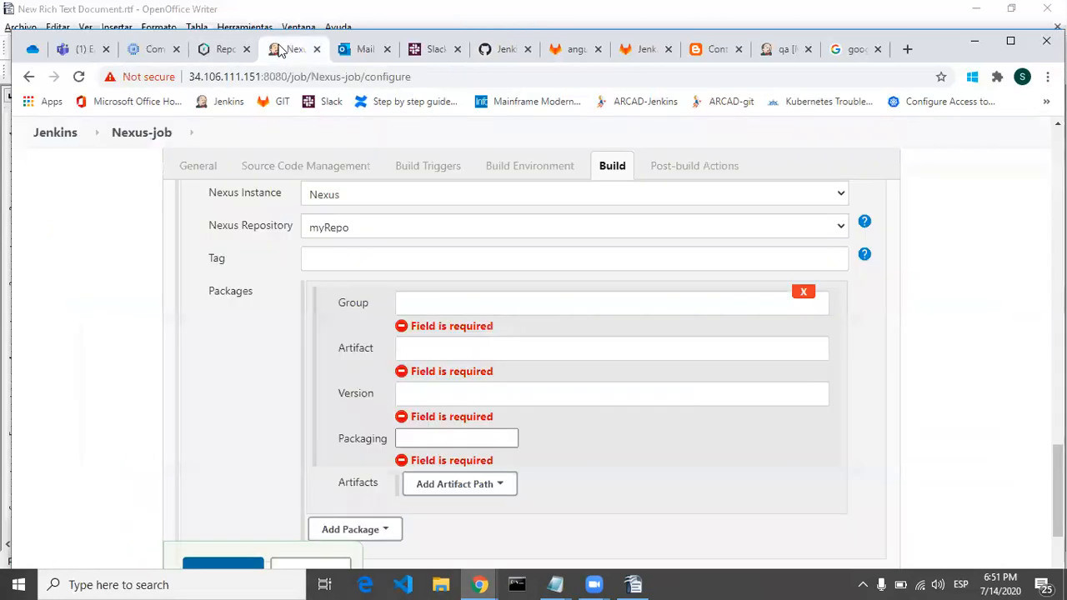
left_click(282, 50)
left_click(478, 314)
key("ctrl+v")
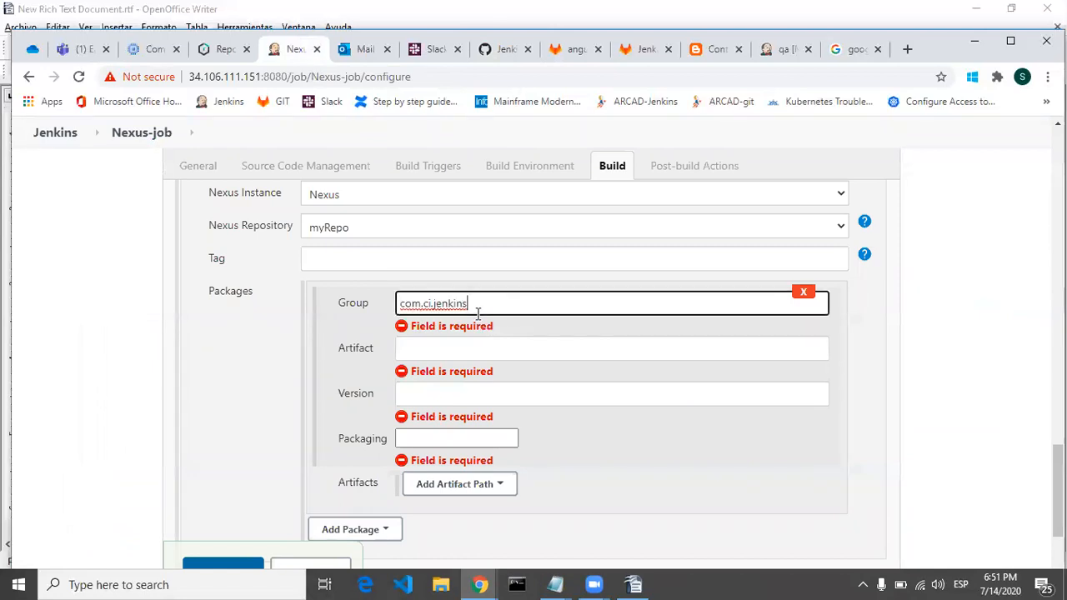
Step: Copy the artifactId projectRnD from pom.xml into the Maven package's Artifact field in Jenkins
left_click(473, 348)
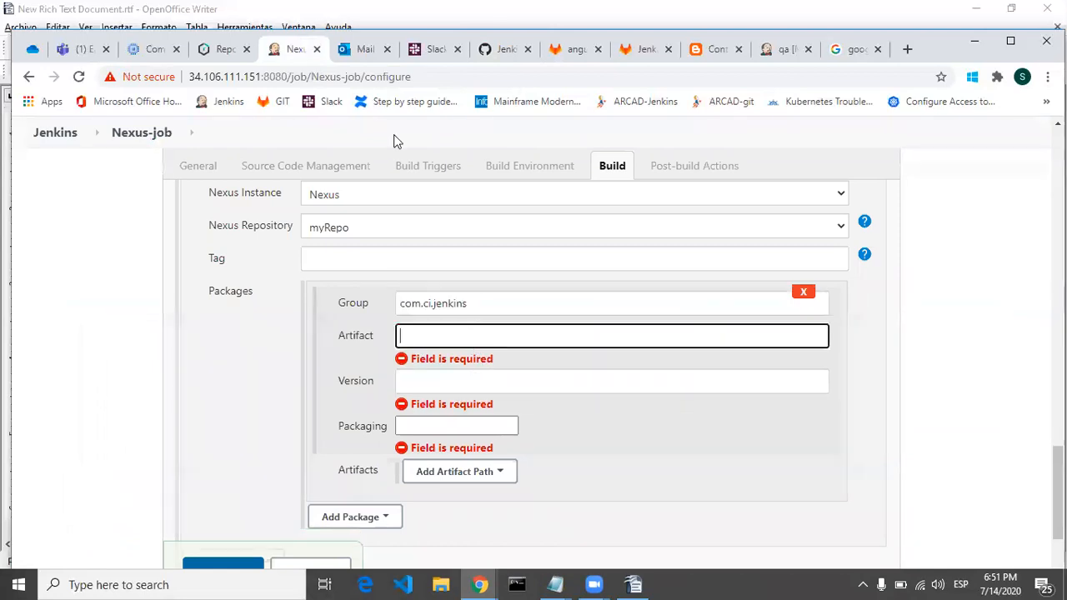
left_click(501, 51)
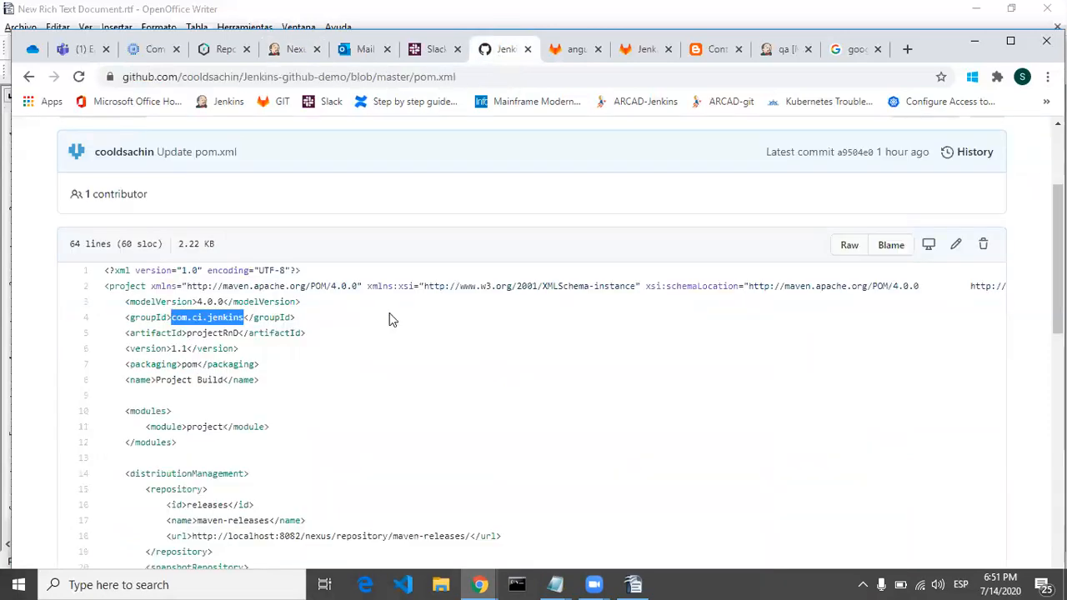
double_click(219, 332)
key("ctrl+c")
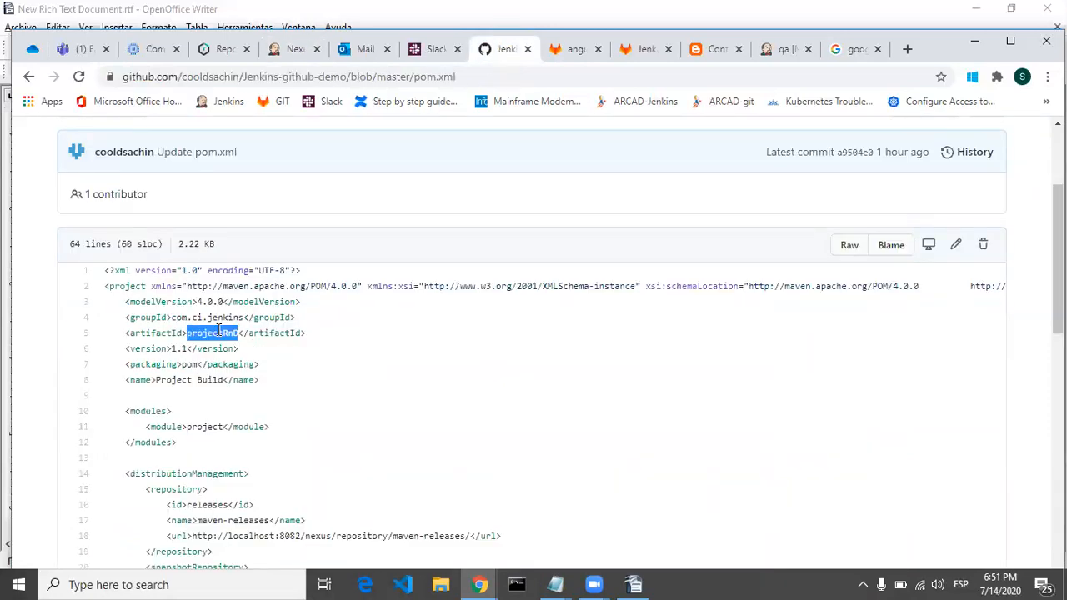
left_click(287, 50)
key("ctrl+v")
Step: Check the version in pom.xml on GitHub and set the Maven package's version in Jenkins to 1.${BUILD_NUMBER}
left_click(437, 381)
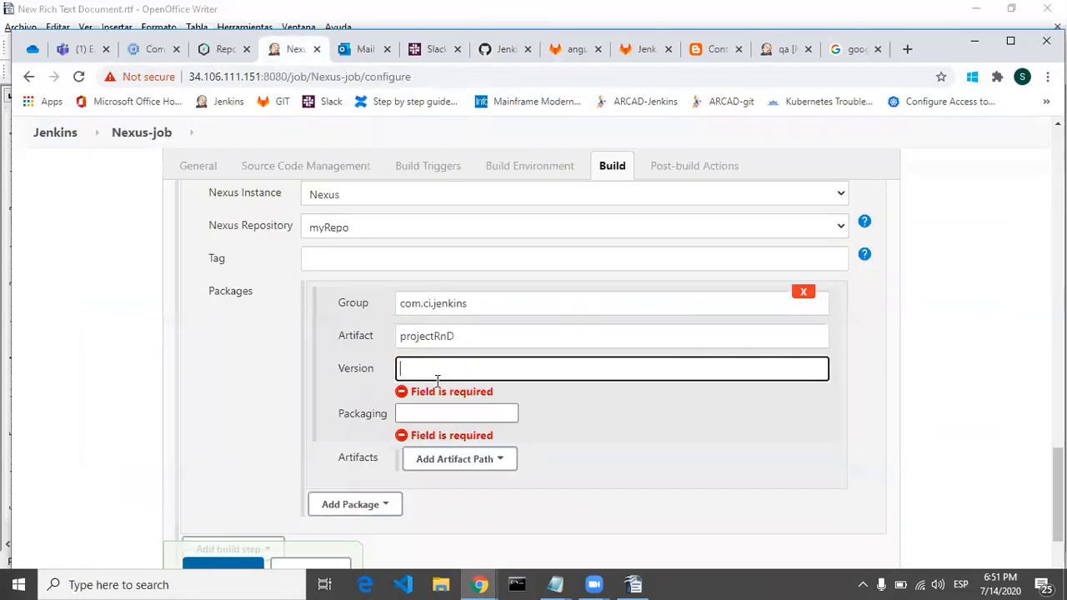
left_click(499, 49)
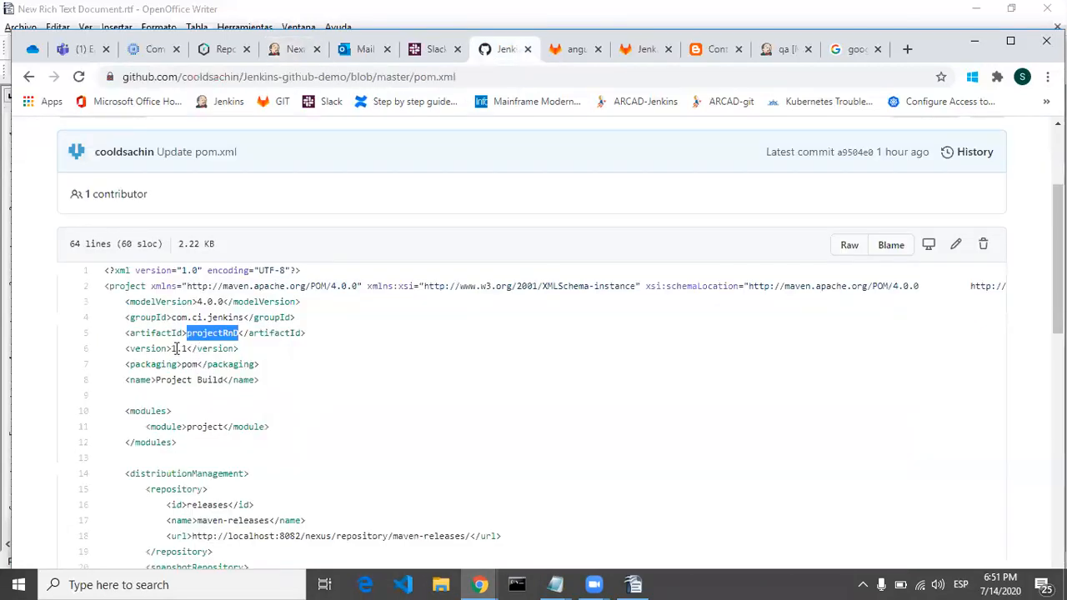
left_click_drag(171, 348, 185, 349)
left_click(372, 348)
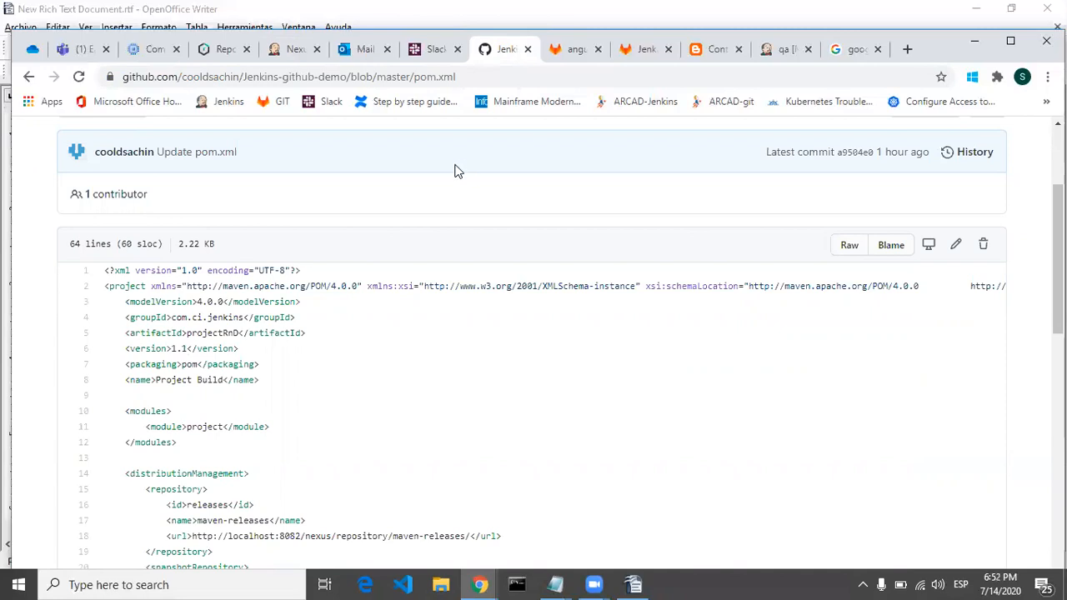
left_click(289, 52)
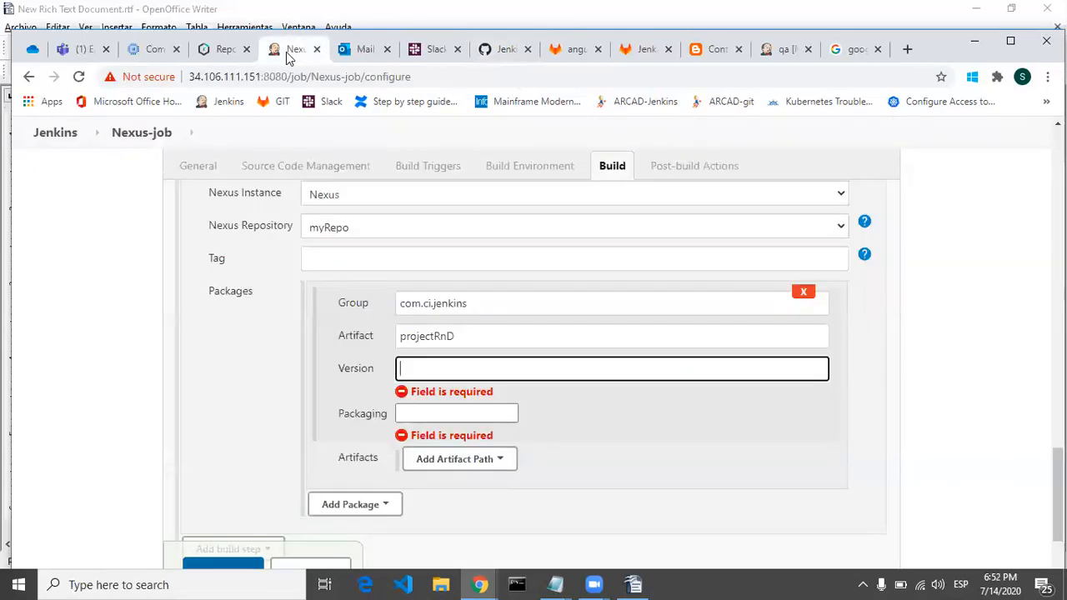
type("1.")
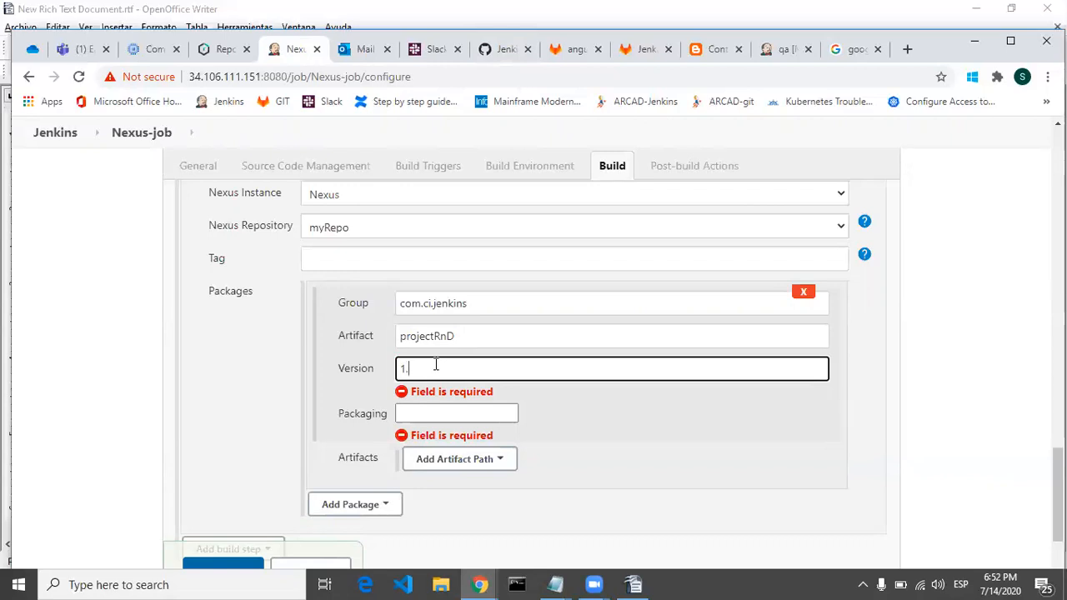
type("5")
type("{")
key("BackSpace")
type("{BUILD_NUMBER}")
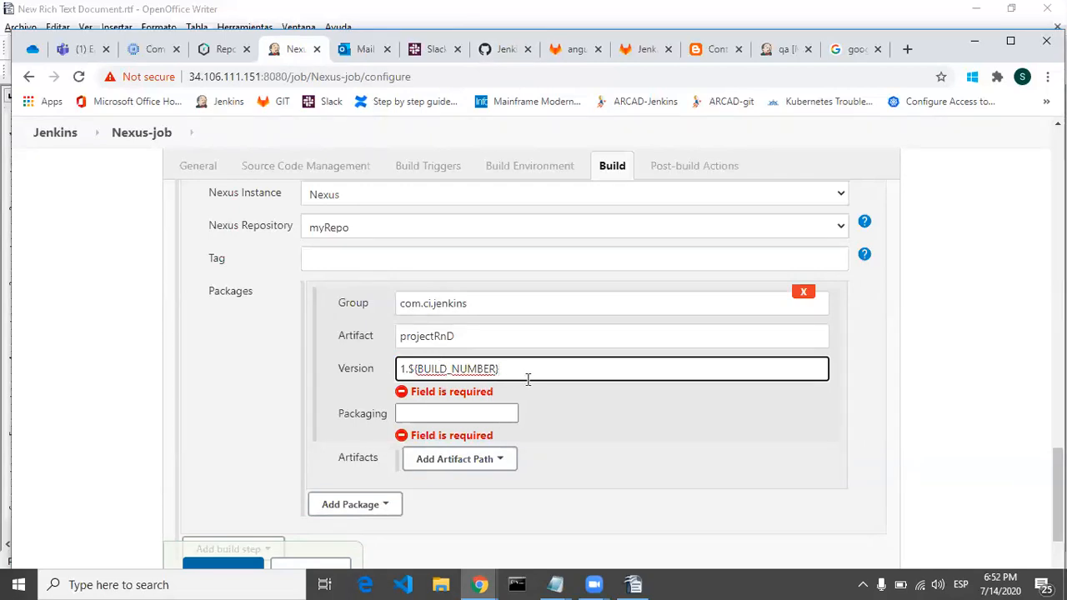
left_click(531, 389)
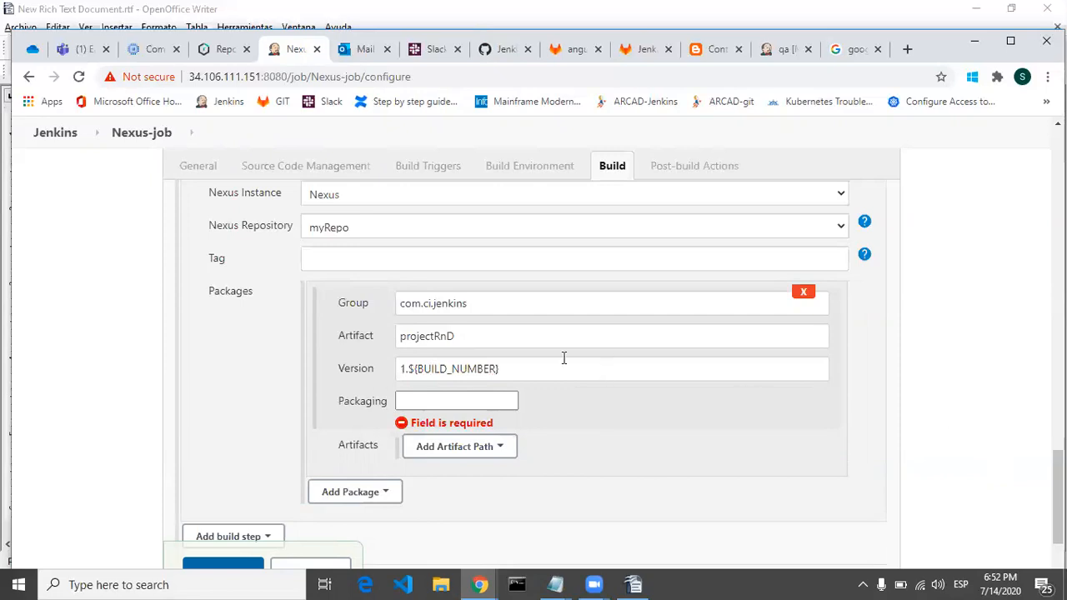
Step: Set the Maven package's packaging to war
left_click(481, 396)
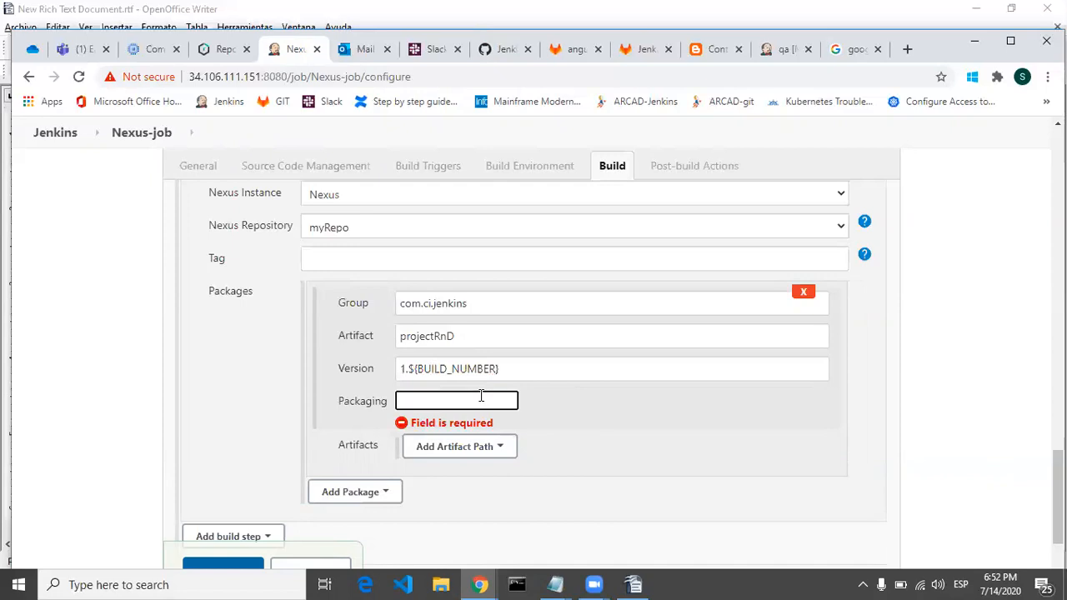
type("war")
left_click(1029, 410)
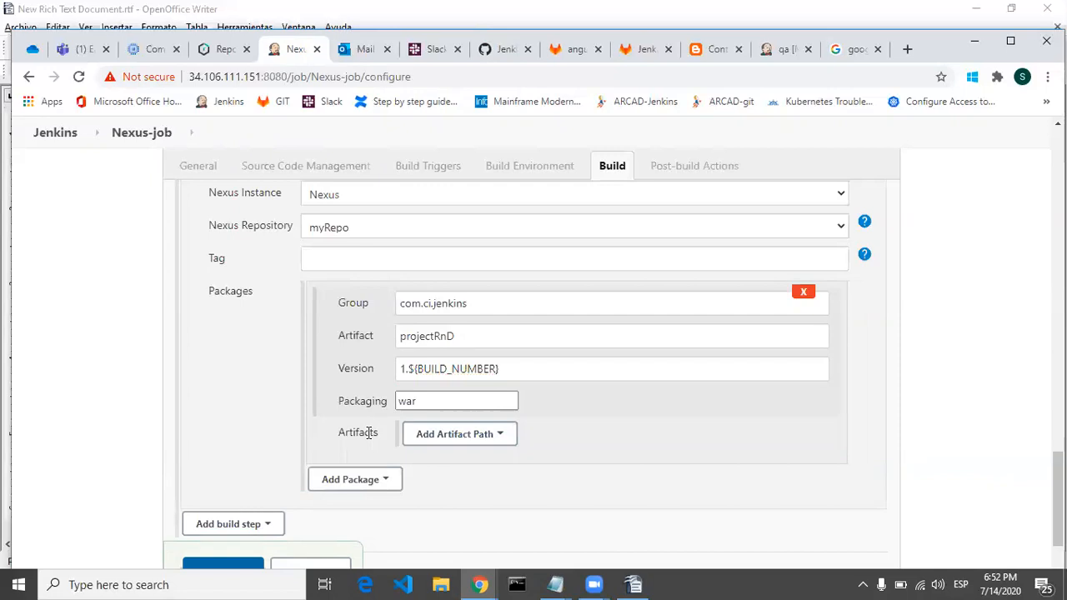
Step: Add a Maven Artifact path entry to the package's artifacts
left_click(480, 441)
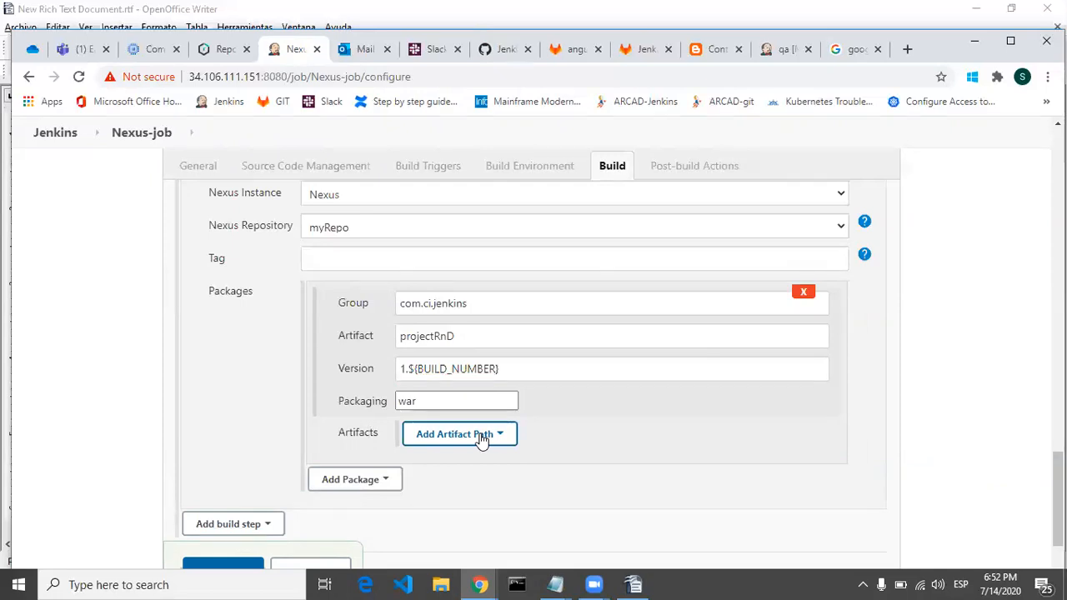
left_click(481, 440)
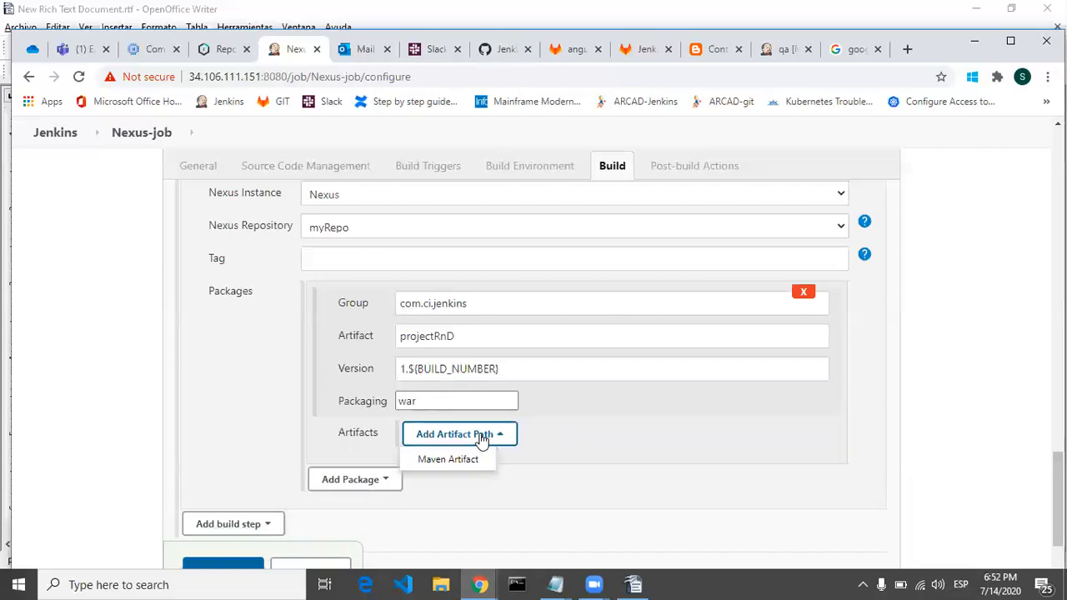
left_click(462, 462)
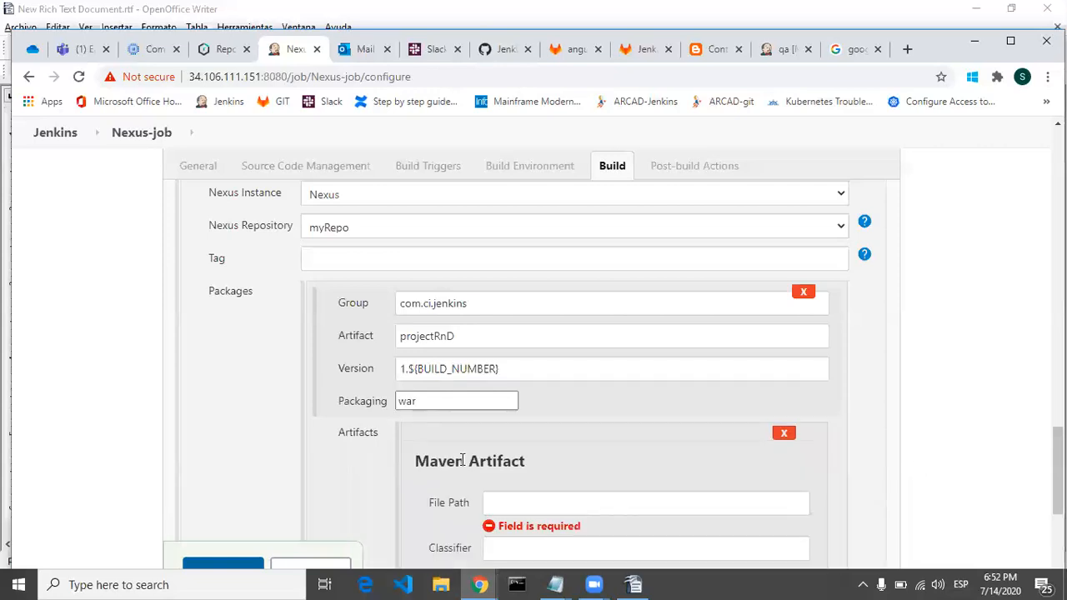
scroll(584, 375, "down", 2)
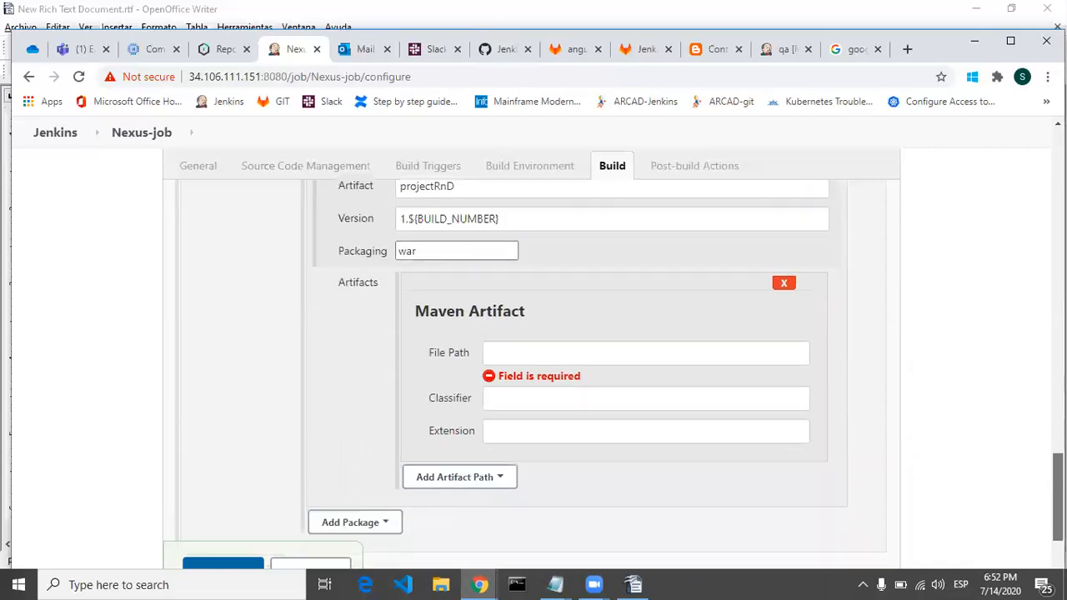
Step: Fill the Maven artifact's file path with /var/lib/jenkins/workspace/CD-nexus-job/project/target/ProjectIGI-1.1.war
left_click(737, 345)
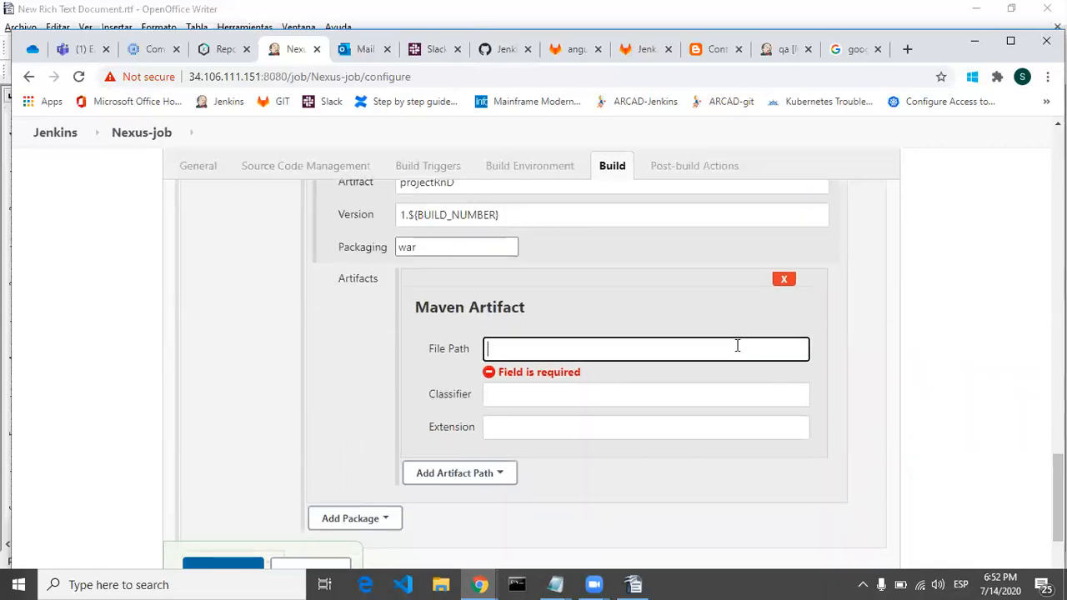
scroll(1058, 501, "up", 1)
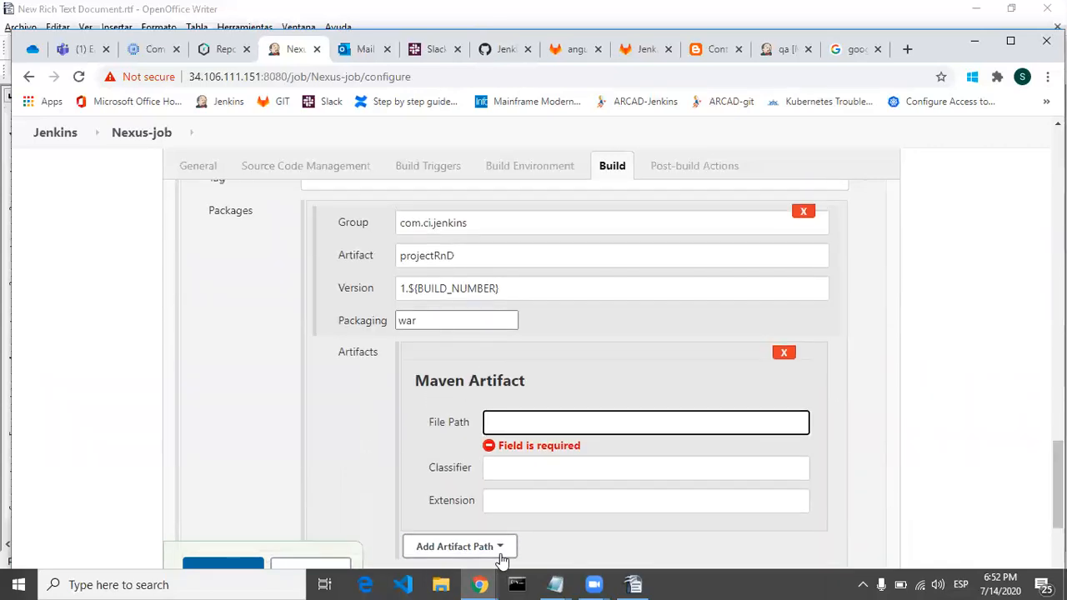
mouse_move(481, 584)
scroll(533, 350, "down", 3)
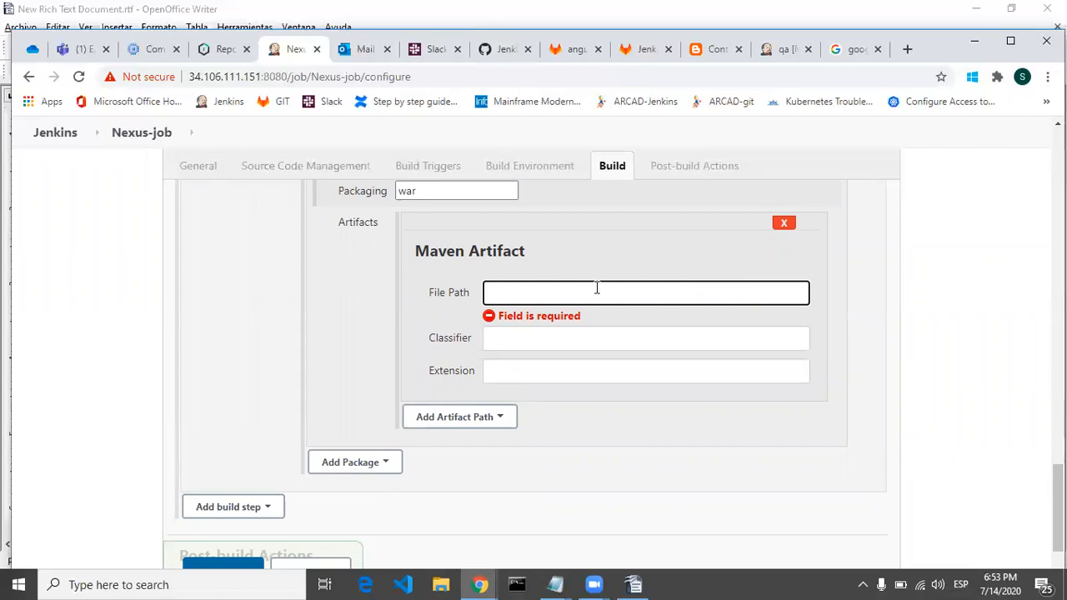
left_click(339, 80)
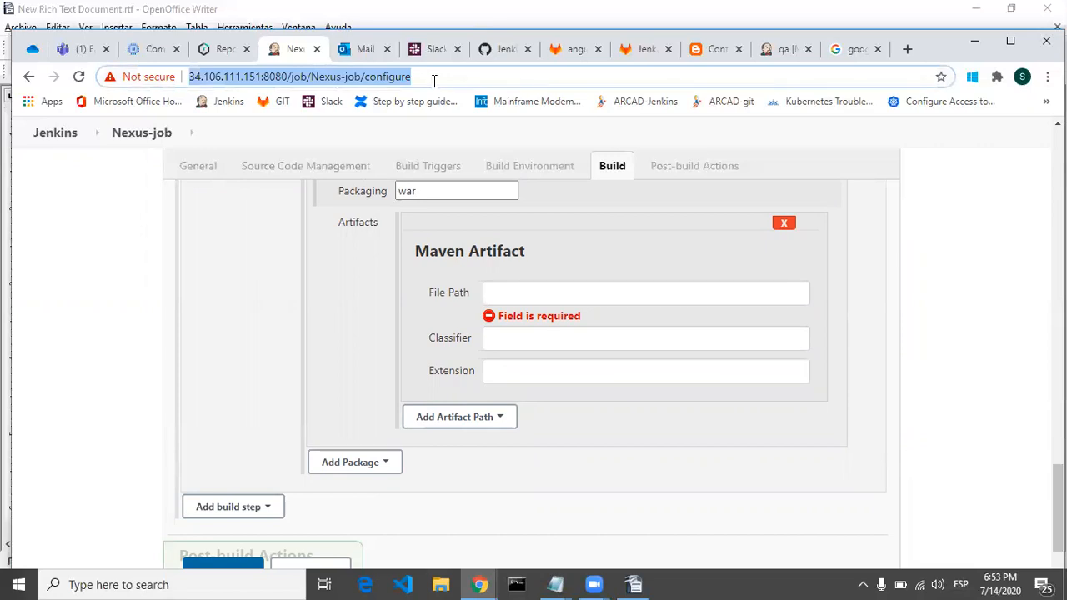
key("alt+Tab")
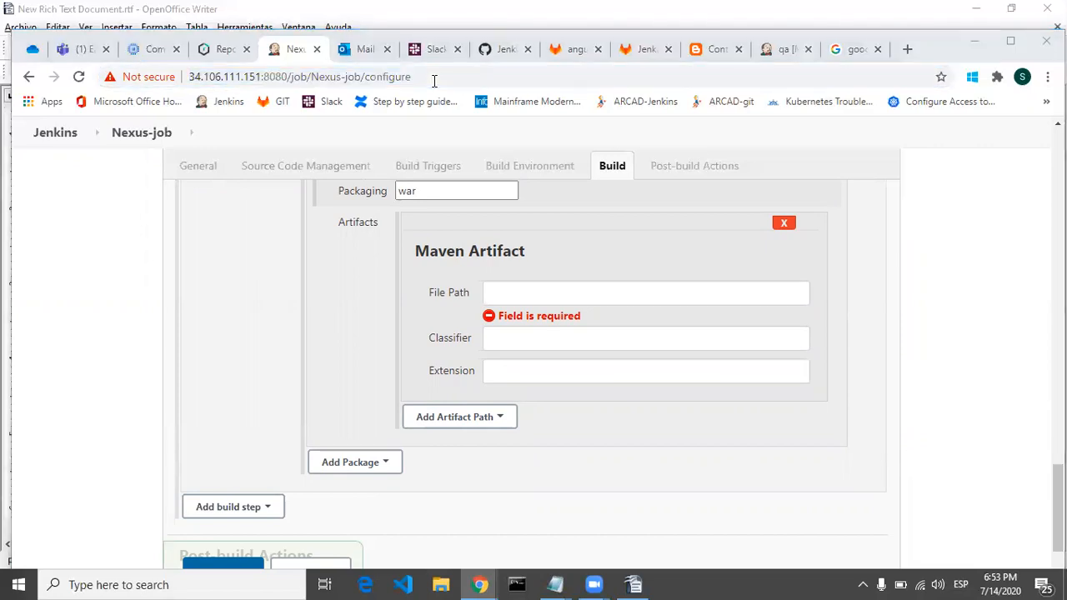
left_click(433, 78)
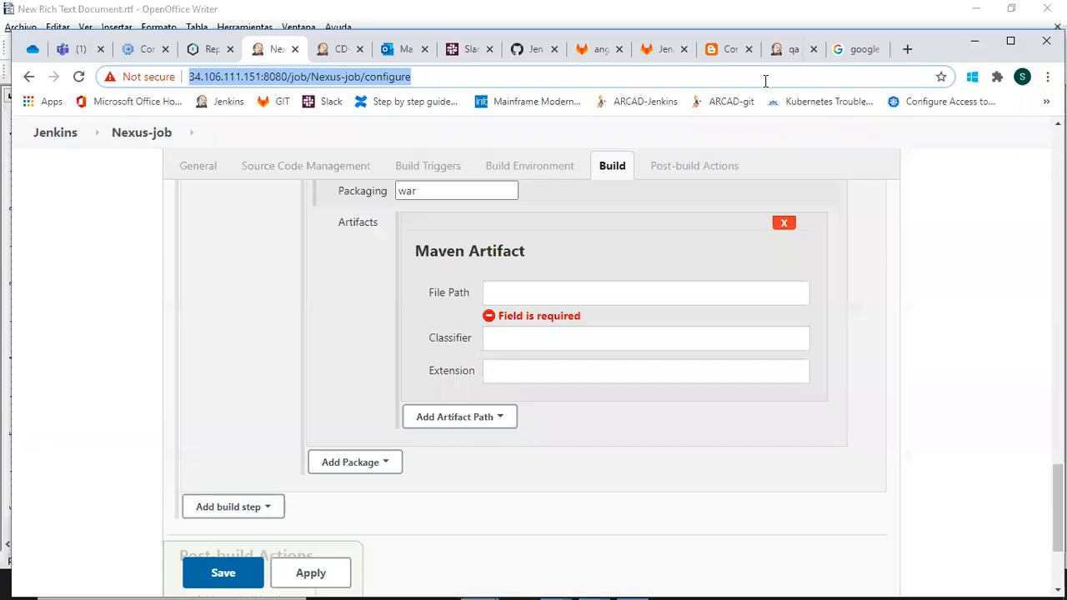
left_click(630, 293)
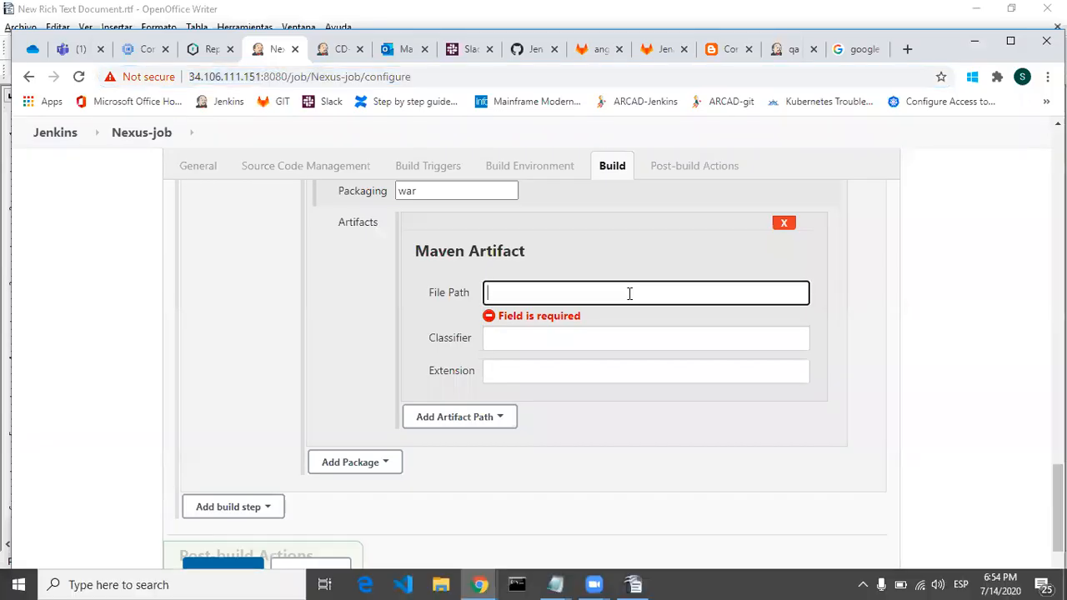
key("ctrl+v")
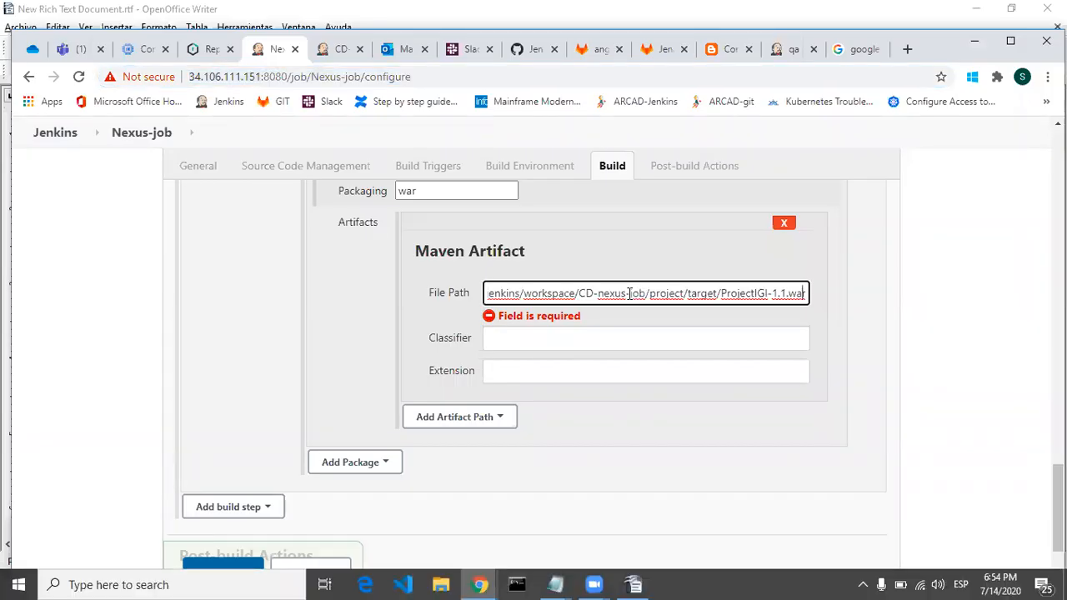
Step: Replace the job folder CD-nexus-job in the artifact's file path with Nexus-job and check the path's workspace, project and target parts
key("Home")
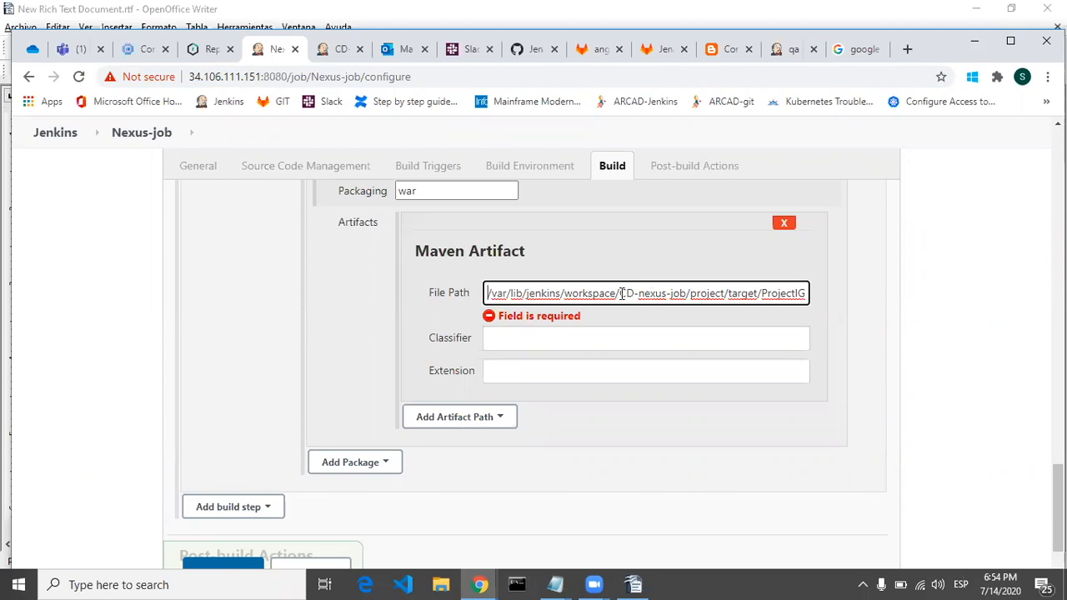
left_click_drag(621, 294, 683, 294)
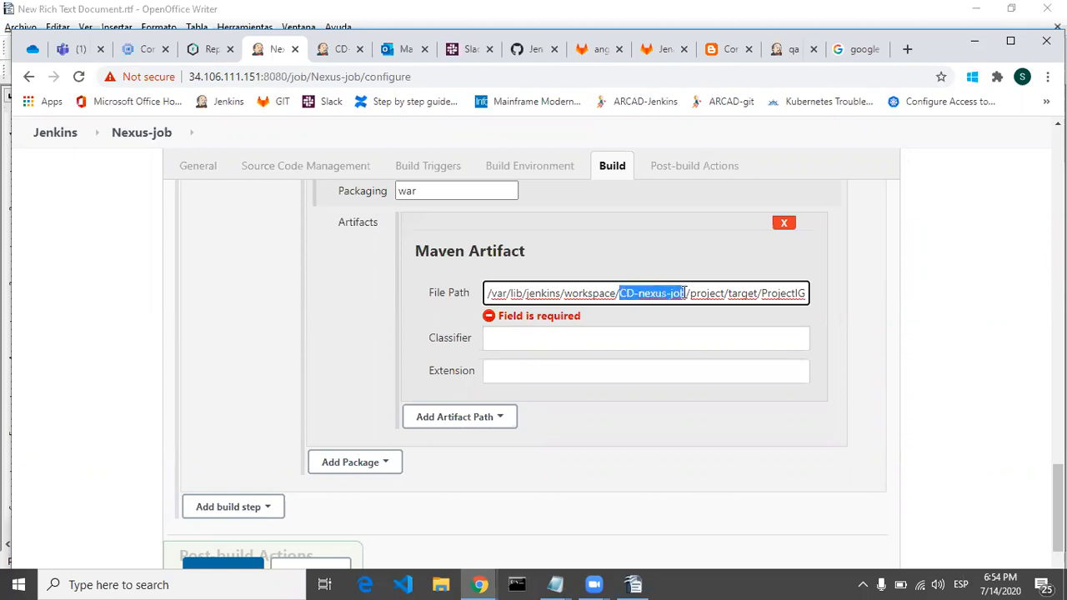
key("BackSpace")
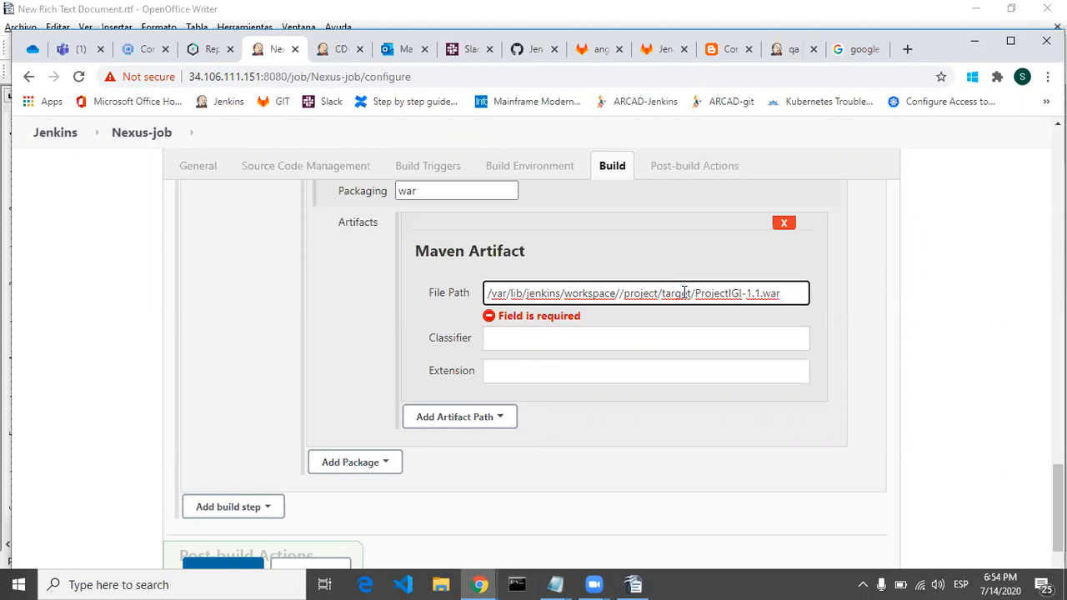
type("Nexus")
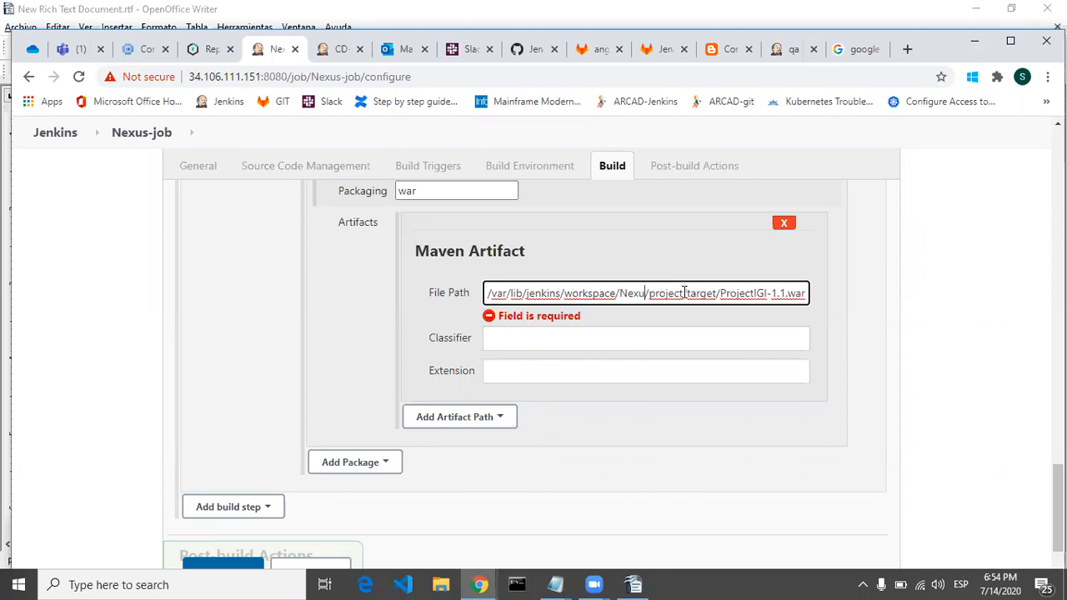
type("-job")
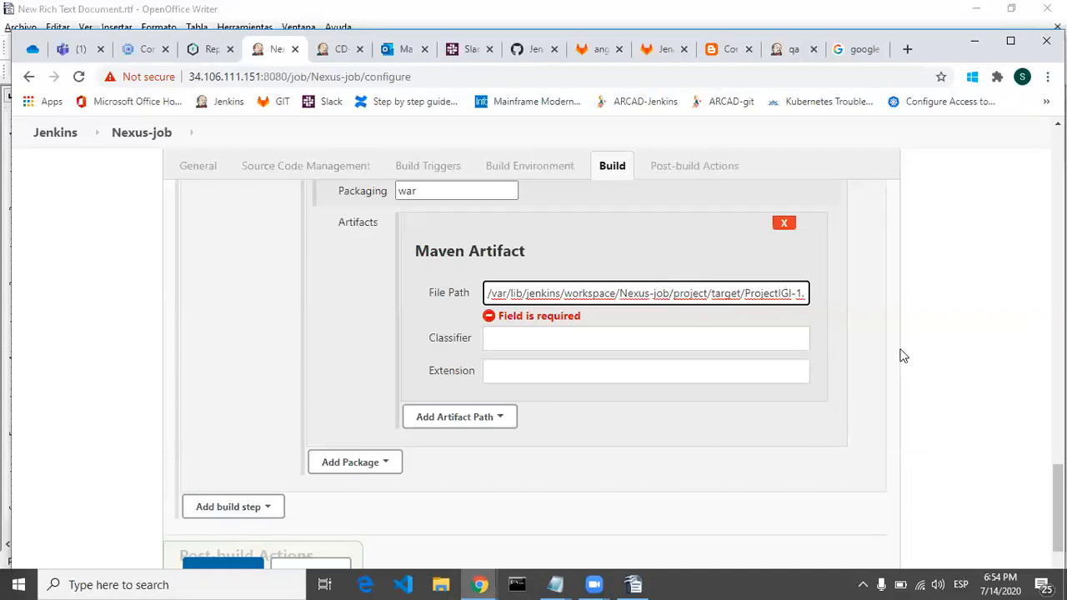
left_click(947, 337)
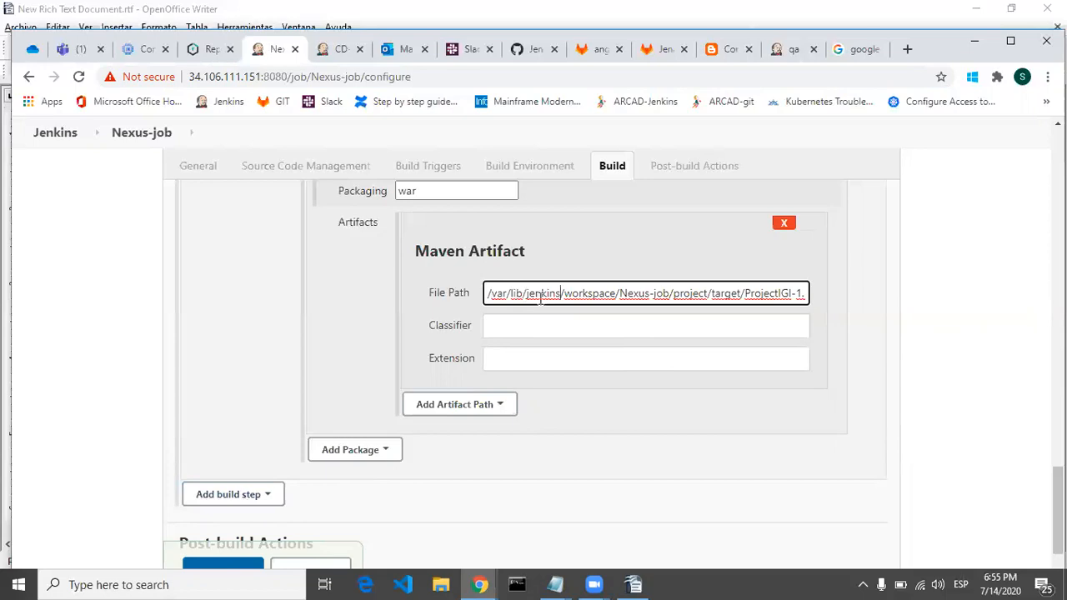
left_click_drag(564, 294, 617, 294)
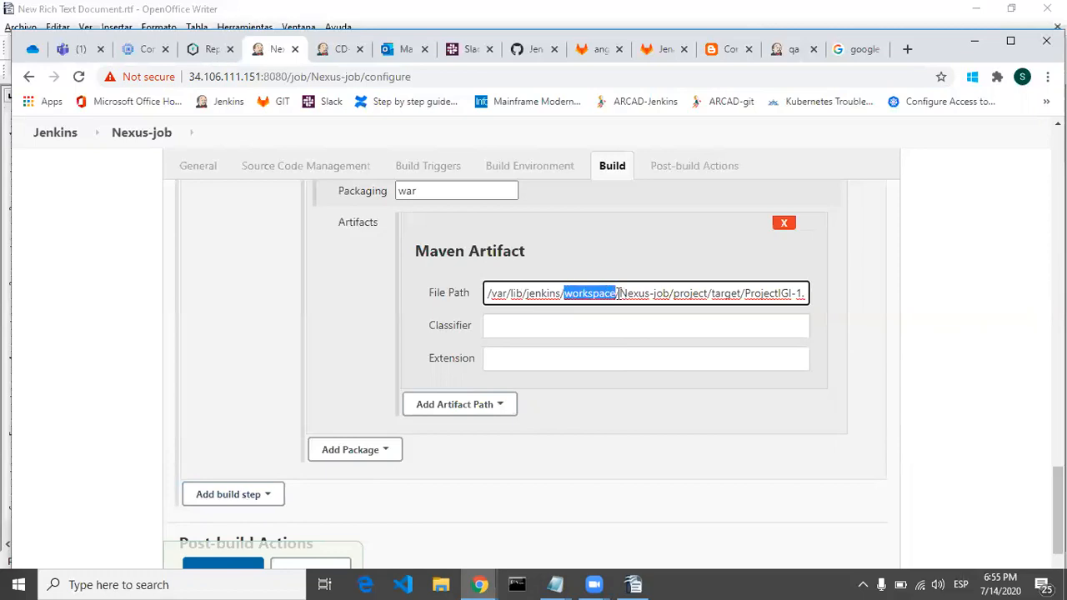
left_click_drag(618, 293, 714, 296)
left_click(769, 296)
double_click(769, 296)
double_click(721, 296)
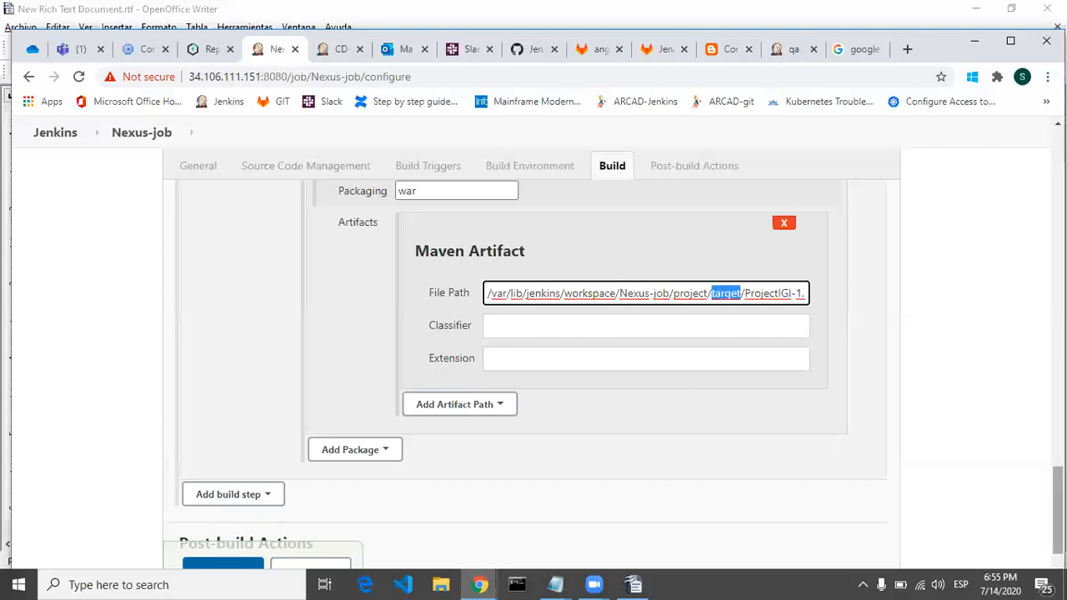
Step: Apply and save the Nexus-job configuration, and start a build of the job
scroll(676, 538, "down", 2)
left_click(317, 503)
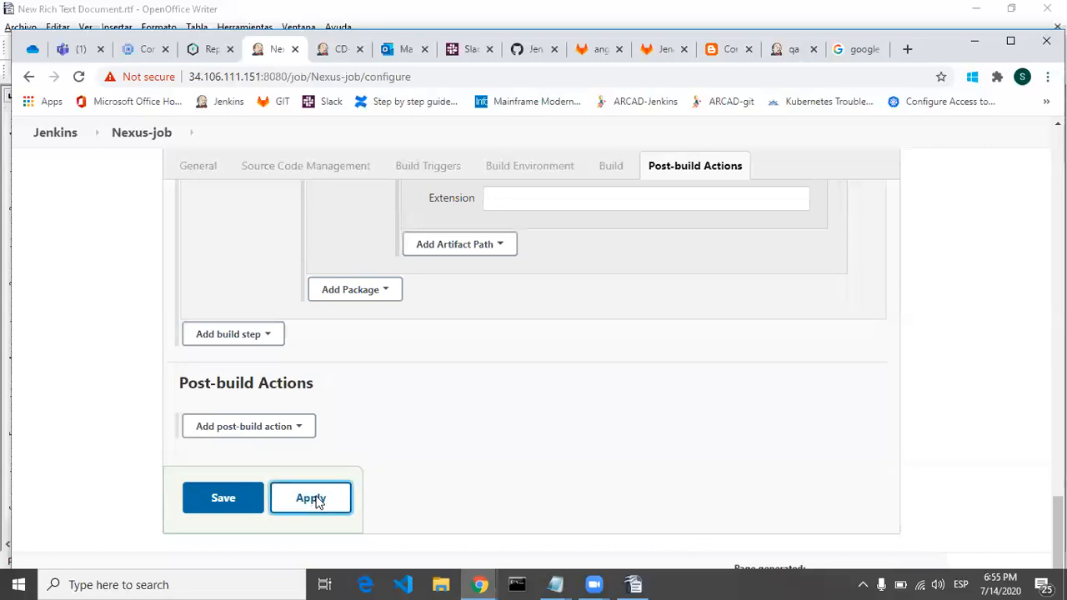
left_click(223, 500)
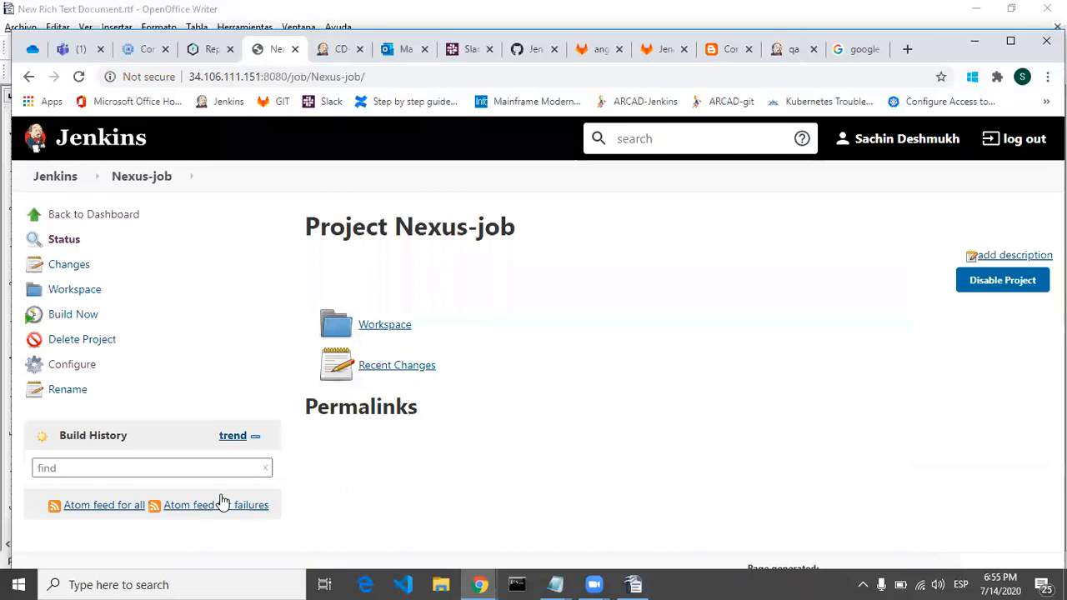
left_click(87, 319)
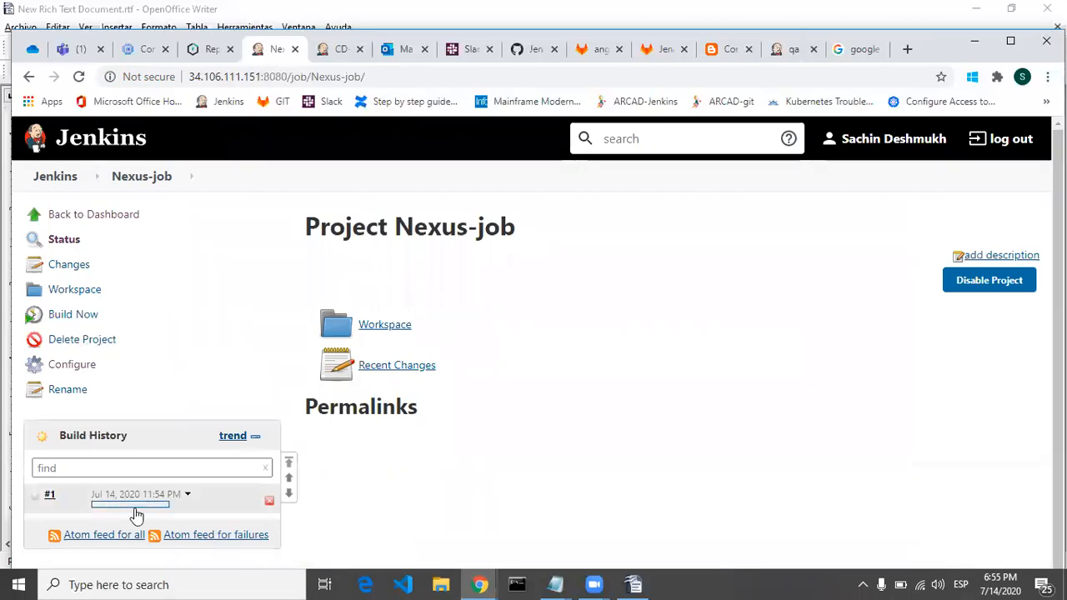
Step: Open the console output of build #1 and check the workspace path it builds in
left_click(135, 506)
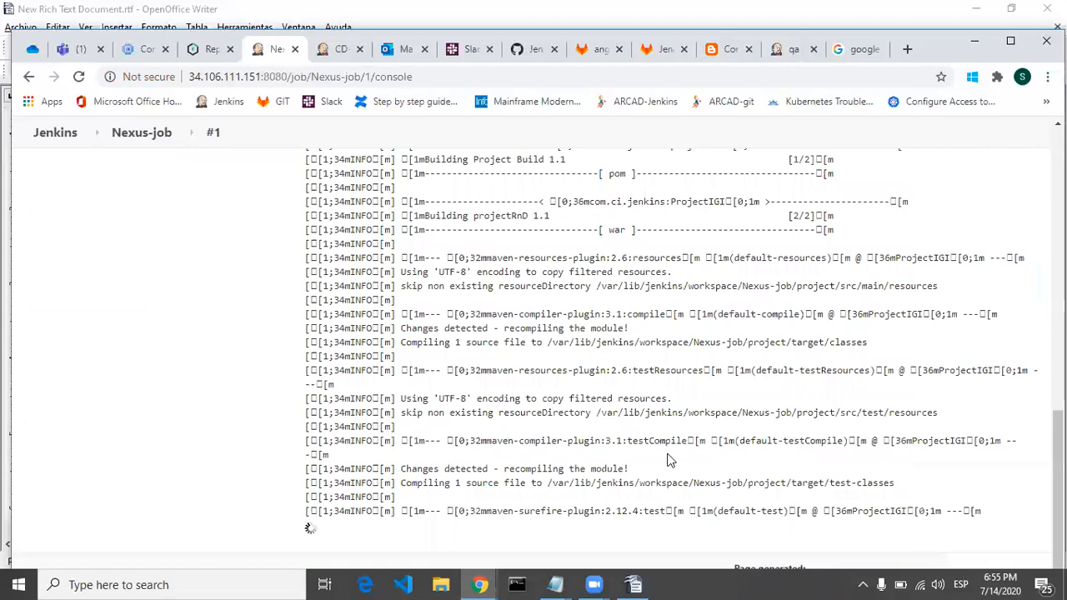
scroll(671, 461, "up", 13)
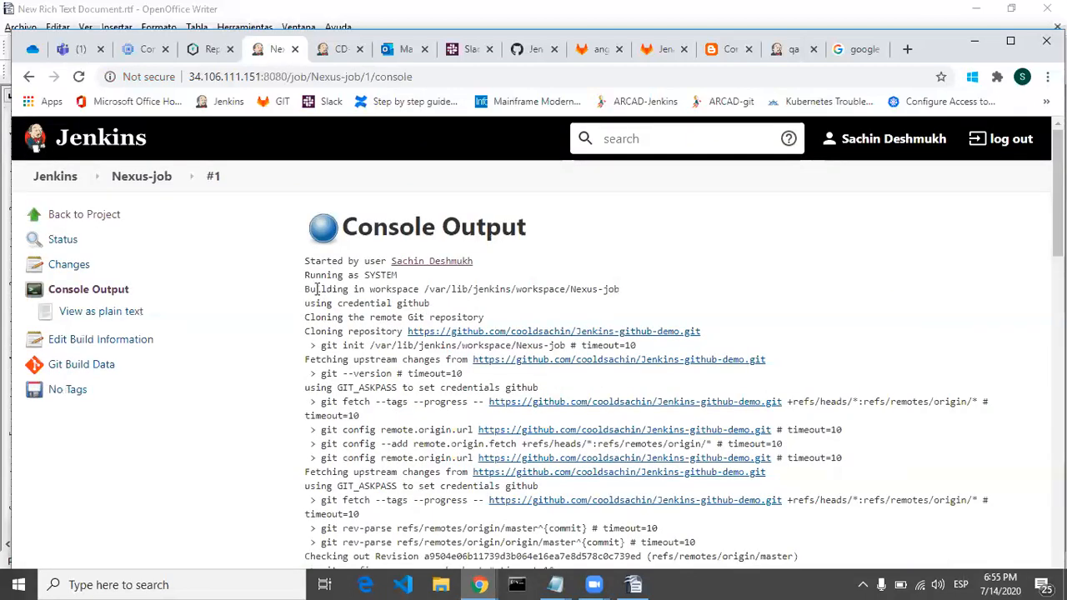
left_click_drag(421, 289, 625, 301)
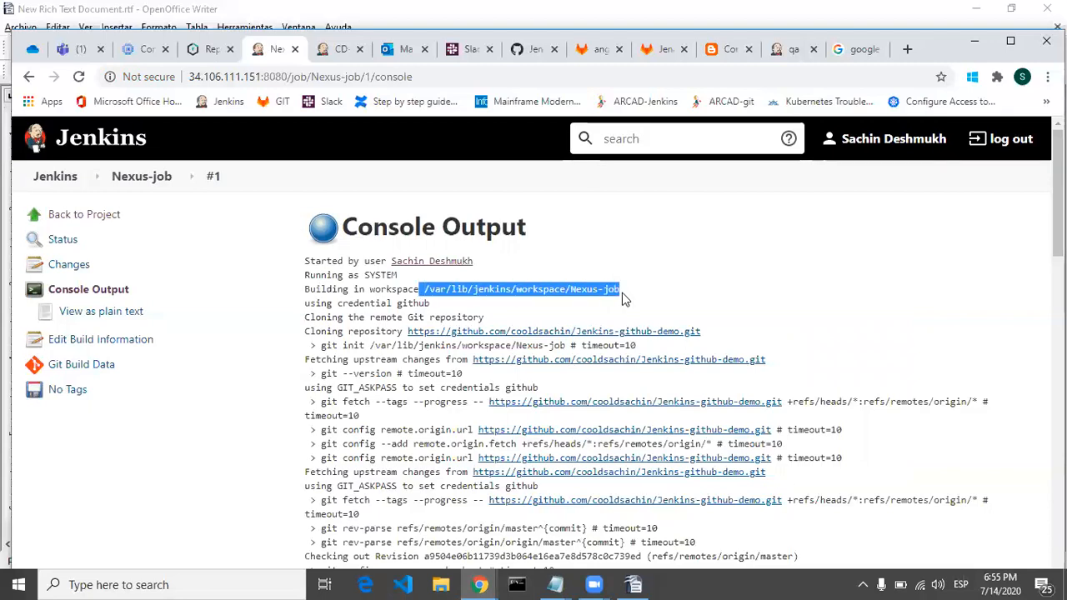
left_click(626, 297)
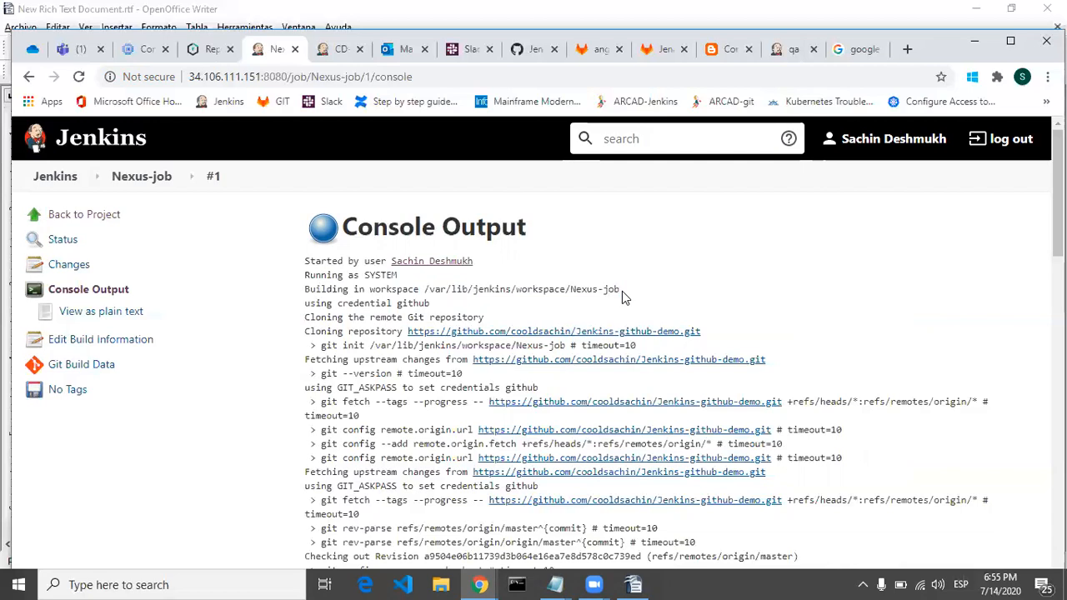
Step: Read through the Maven build log, checking the war's target path and the groupId and artifactId of the asset uploaded to Nexus
scroll(880, 310, "down", 1)
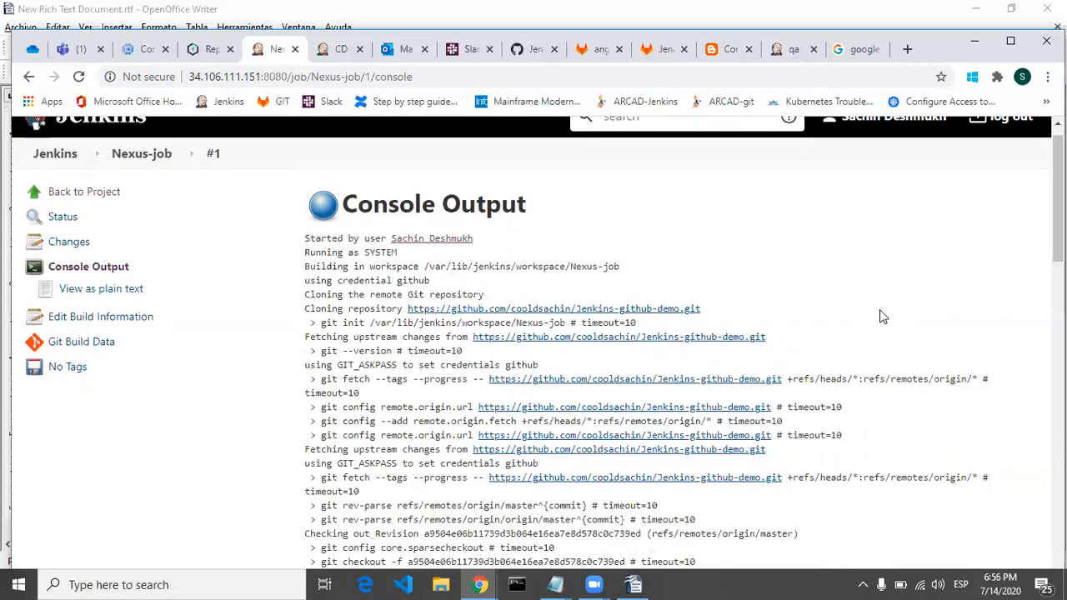
scroll(880, 309, "down", 5)
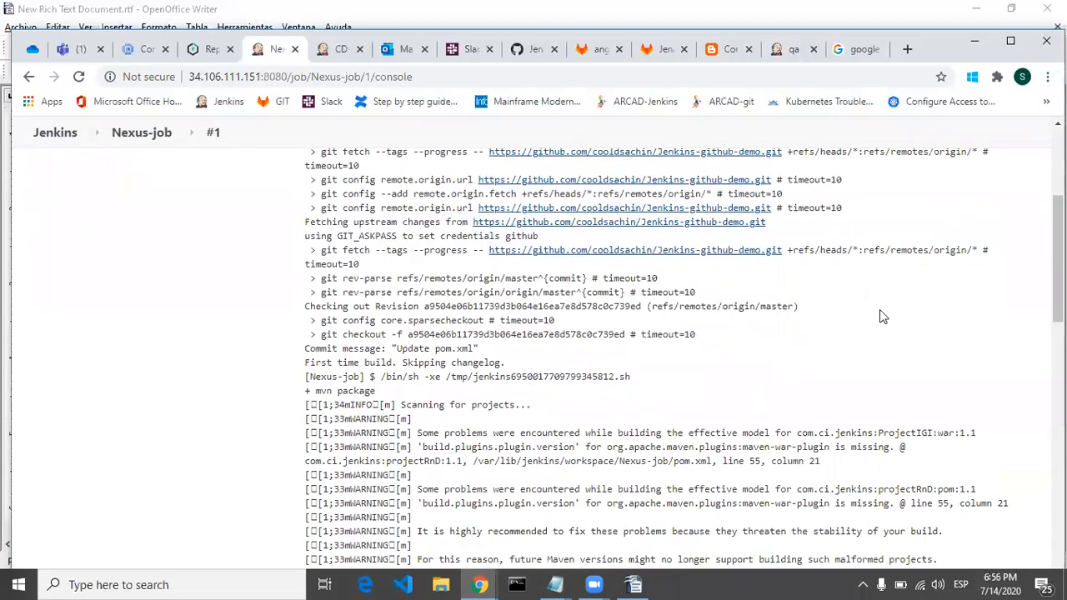
scroll(883, 309, "down", 3)
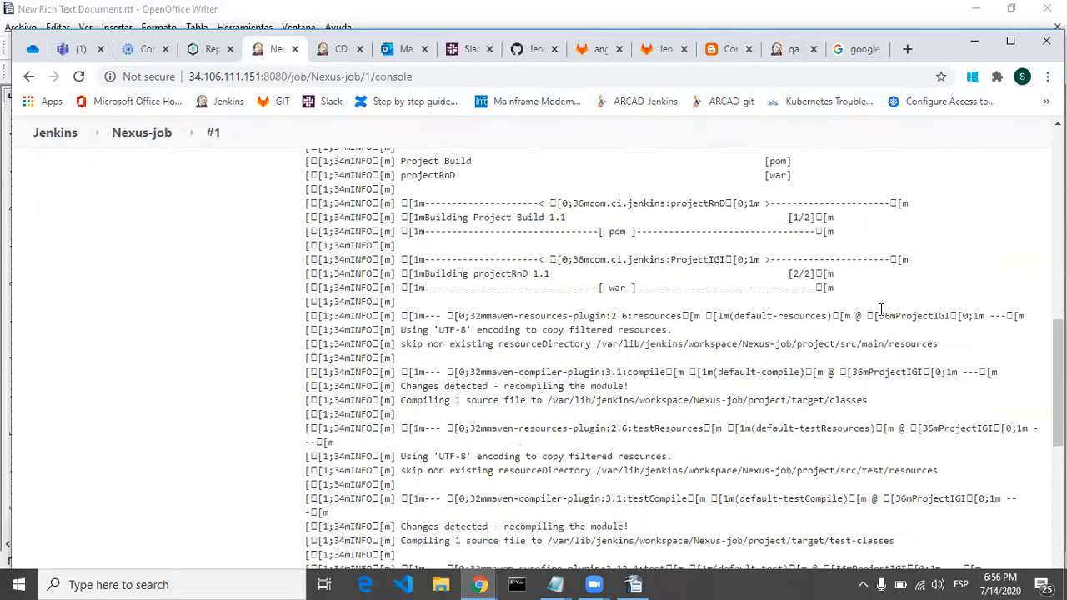
scroll(880, 310, "down", 3)
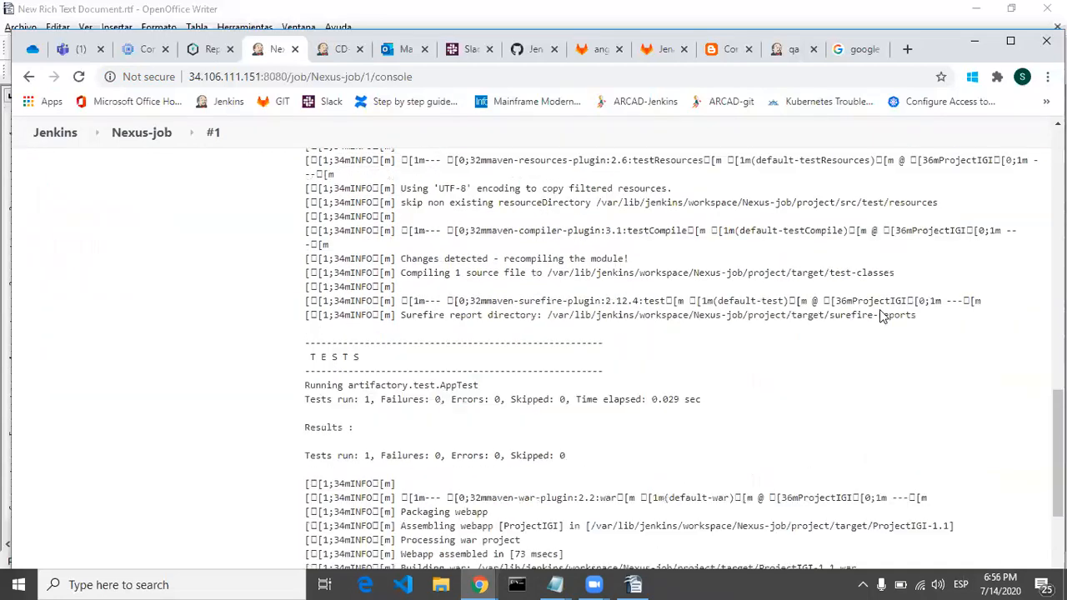
scroll(880, 310, "down", 2)
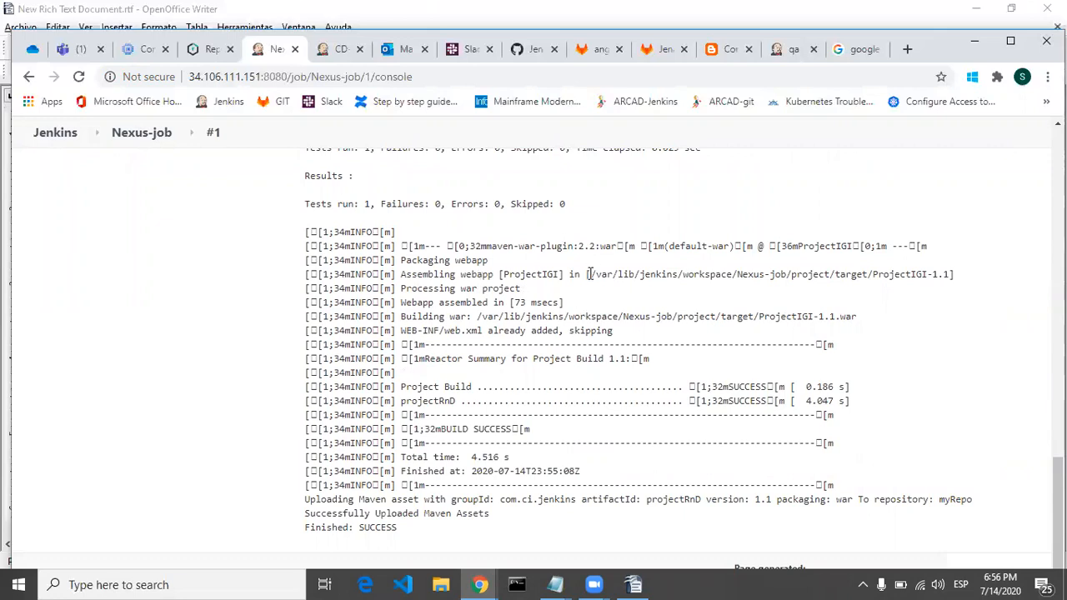
left_click_drag(589, 274, 951, 276)
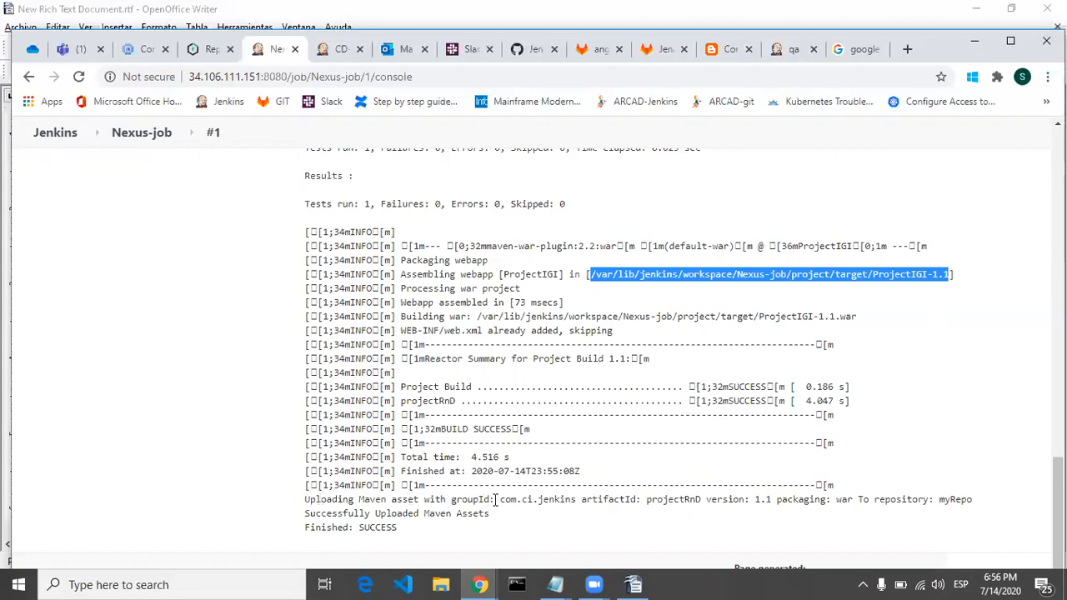
left_click_drag(501, 500, 579, 500)
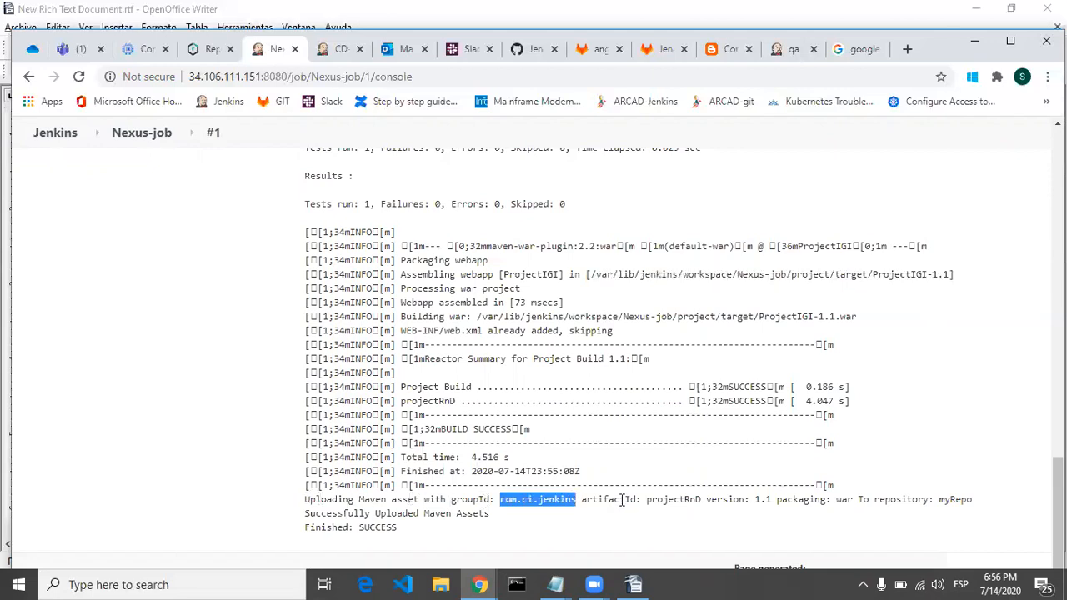
double_click(679, 500)
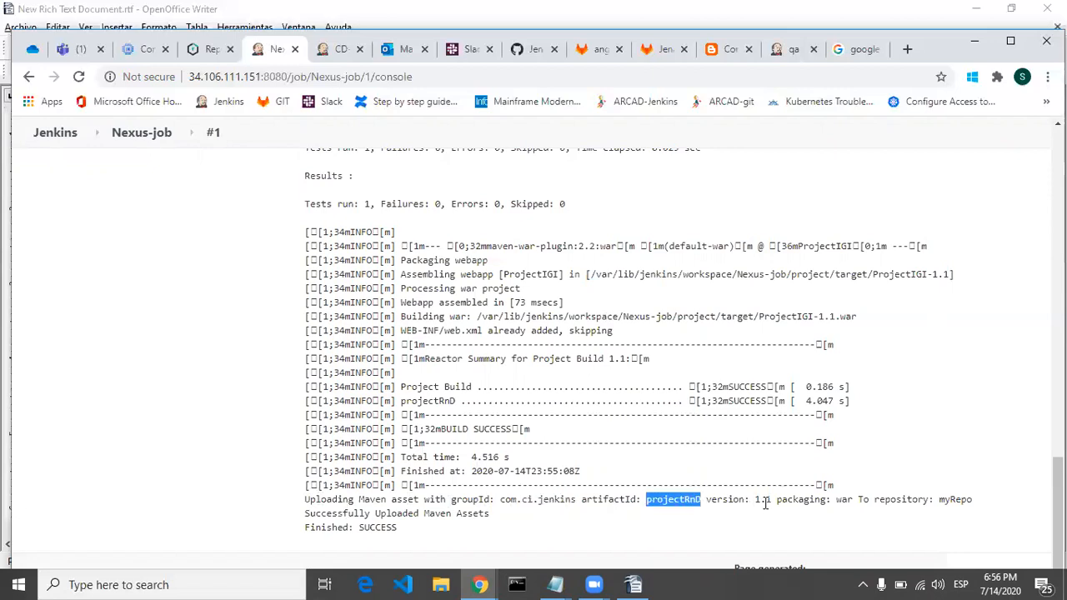
Step: Switch to Nexus Repository Manager, browse myRepo, expand version 1.1 of projectRnD and view the details of projectRnD-1.1.war
left_click(766, 503)
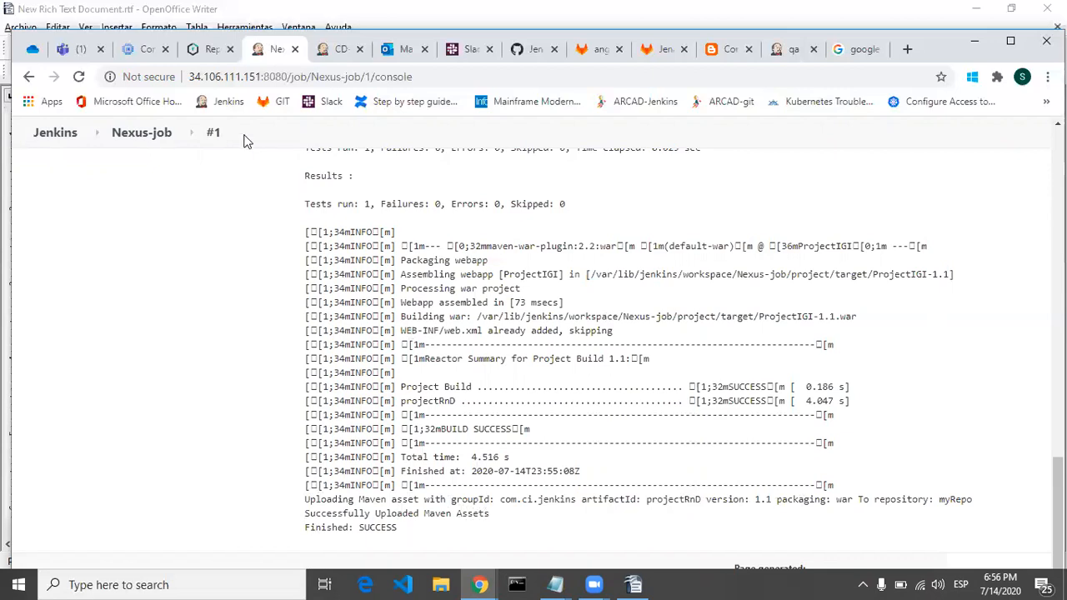
left_click(211, 51)
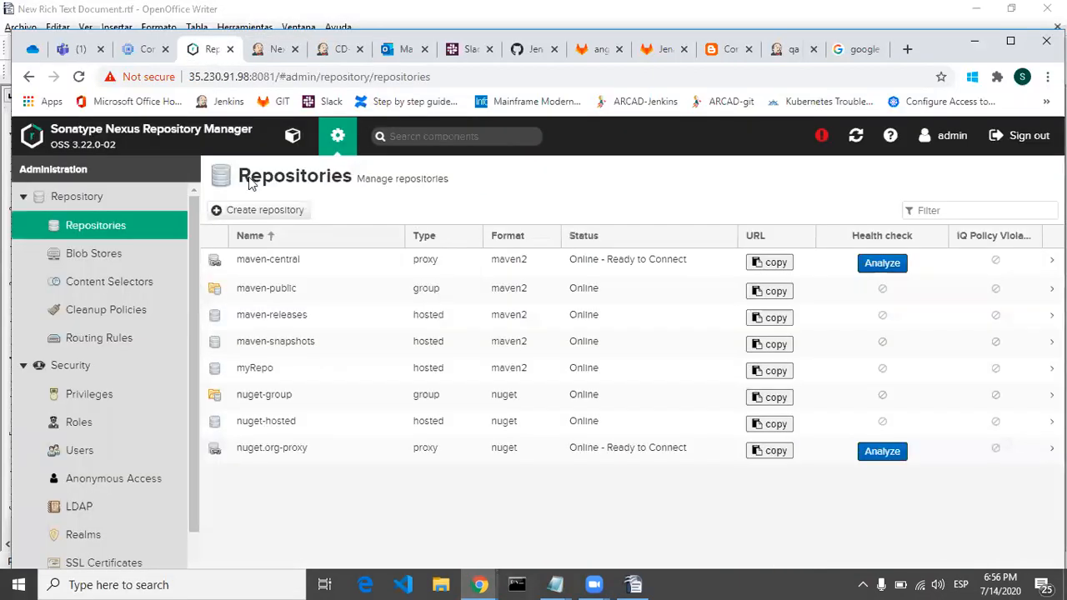
left_click(293, 136)
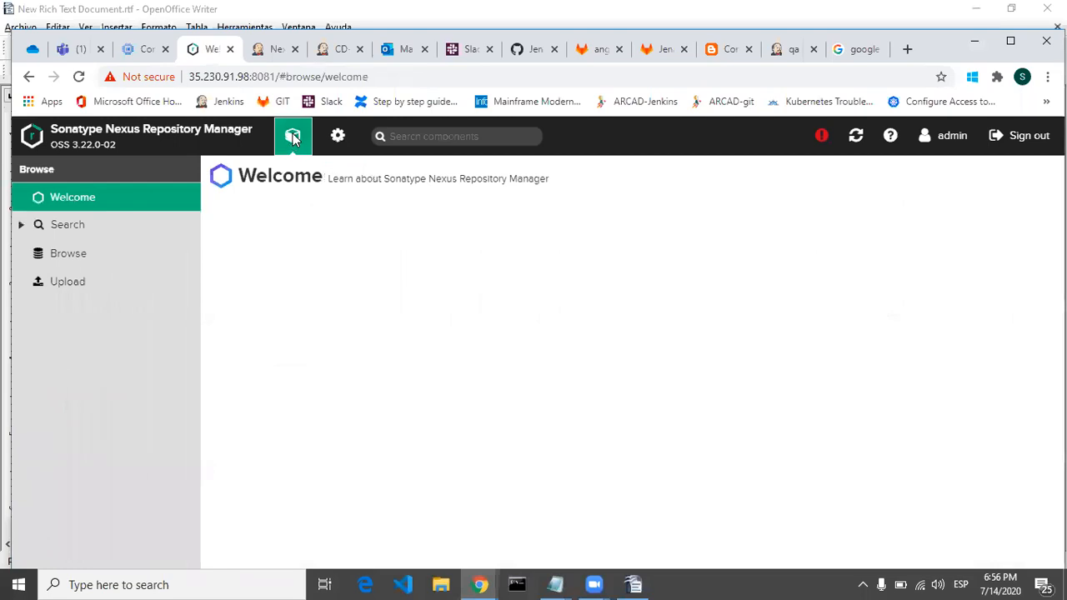
left_click(68, 254)
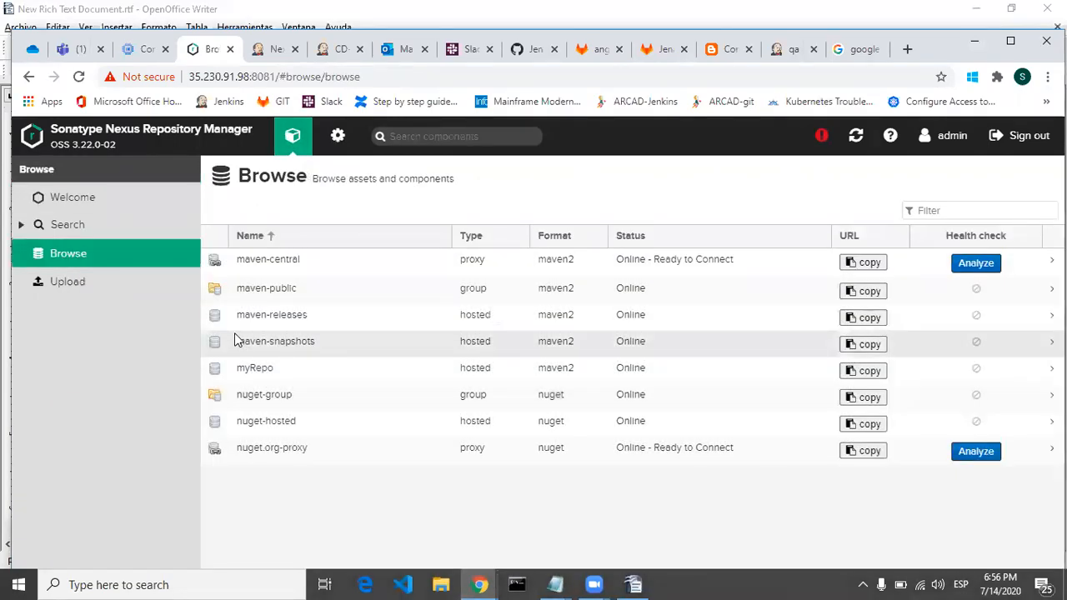
left_click(247, 371)
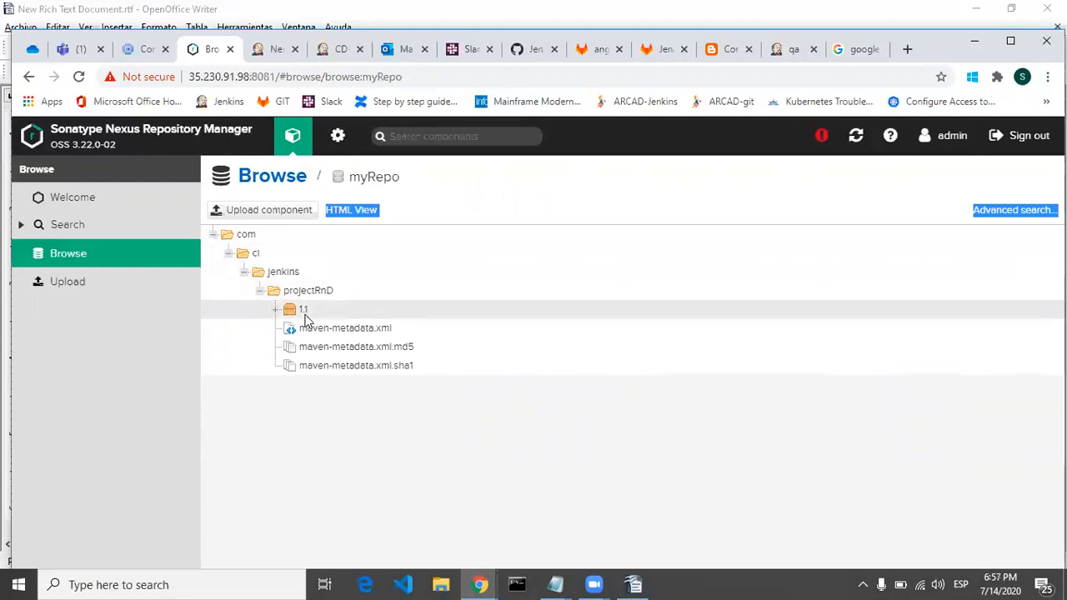
left_click(276, 311)
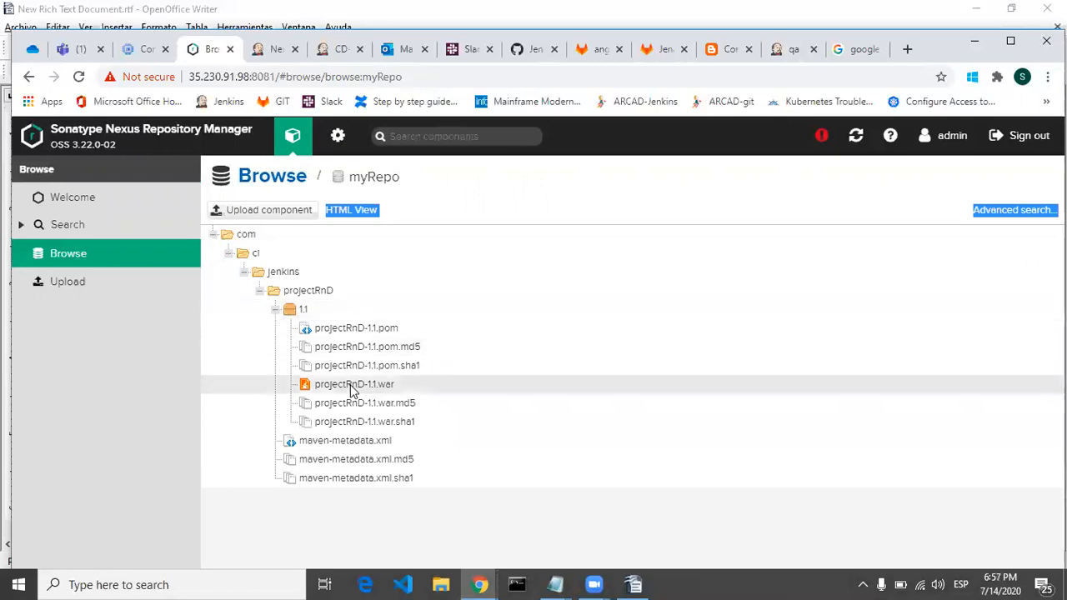
left_click(352, 386)
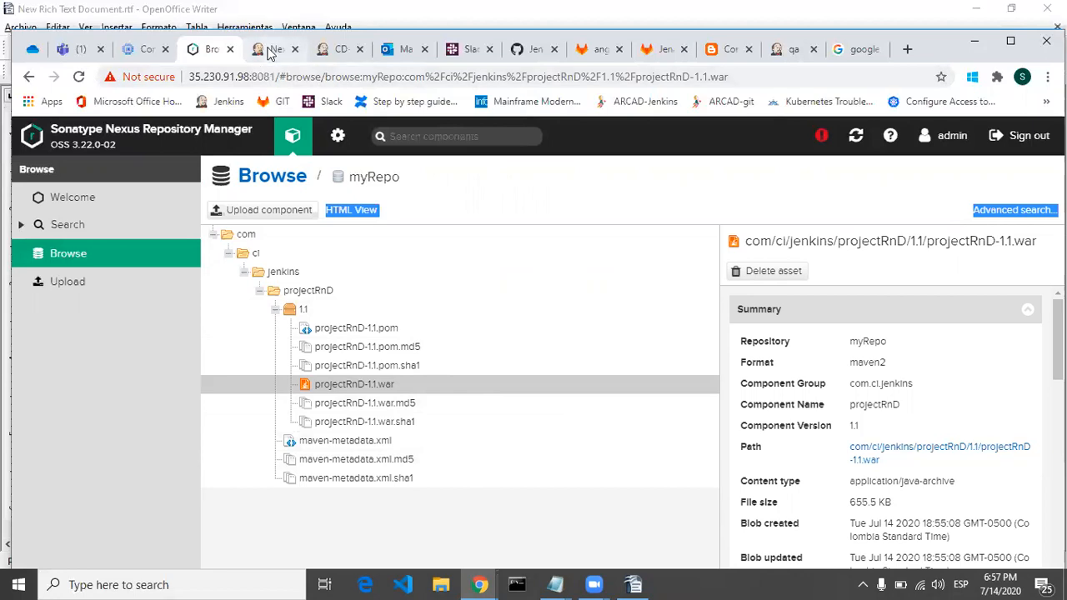
Step: Return to Nexus-job in Jenkins and start another build of the job
left_click(336, 53)
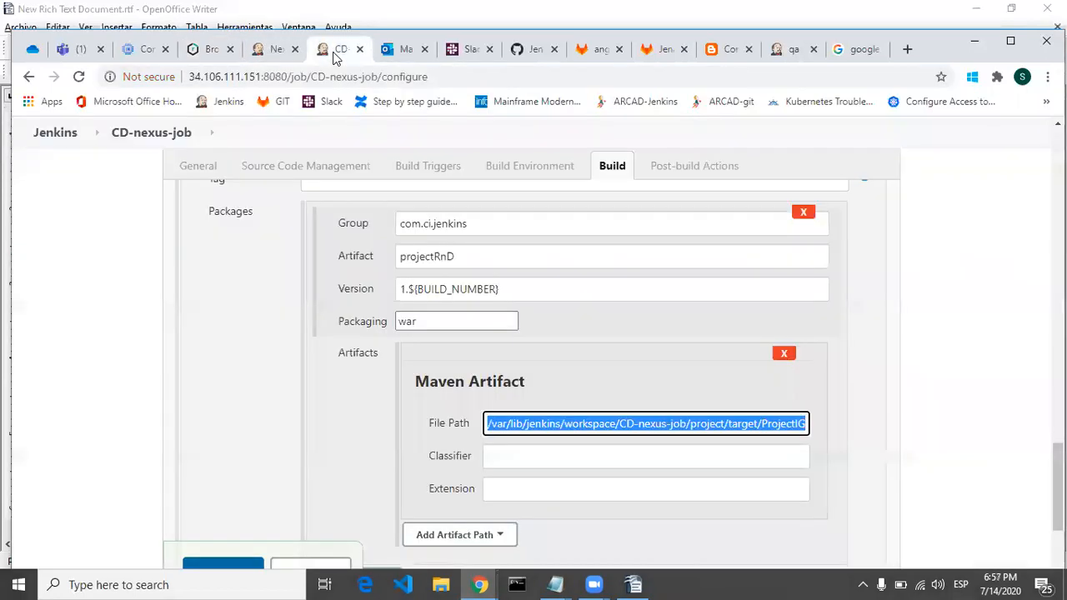
left_click(276, 50)
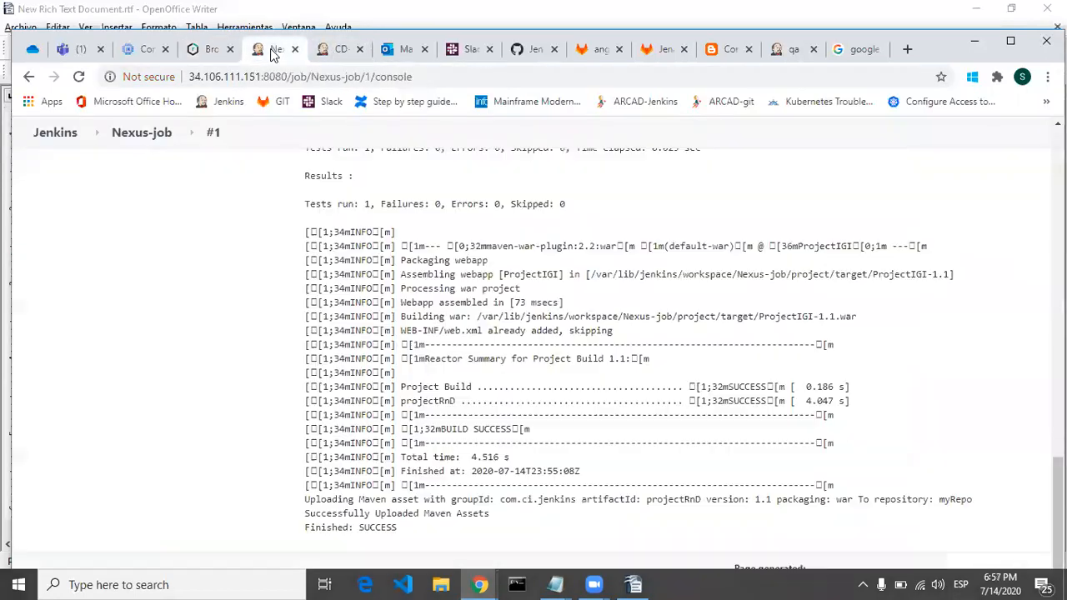
left_click(154, 140)
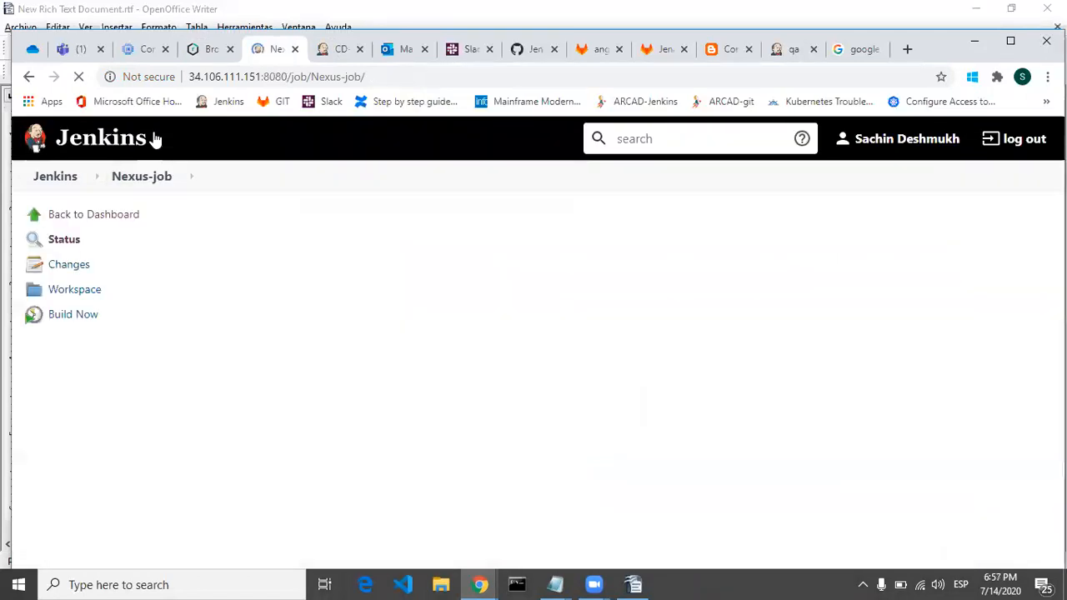
left_click(87, 322)
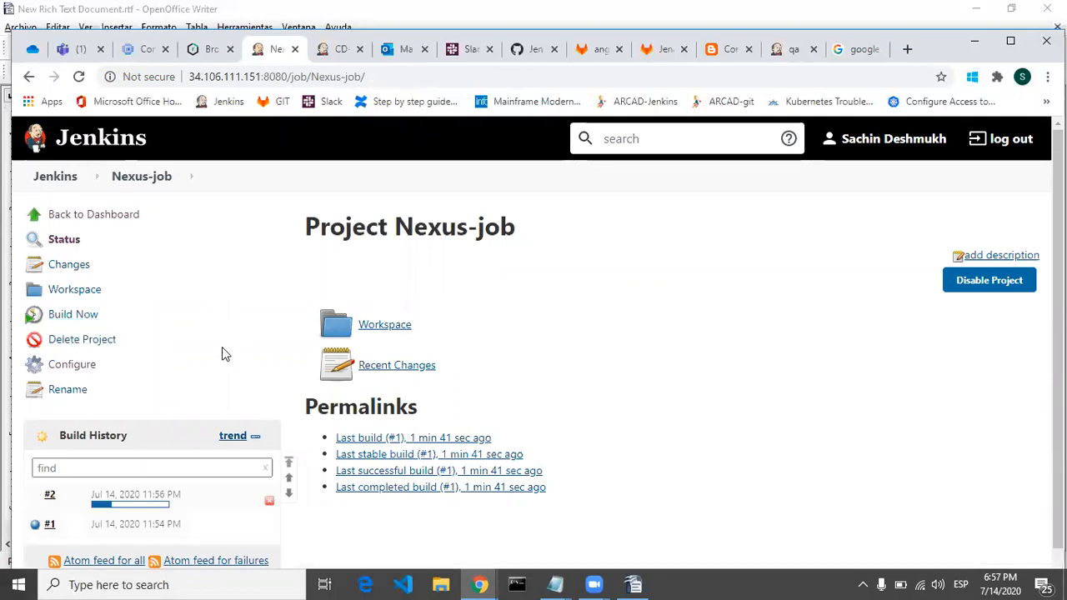
Step: Open the console output of build #2 and check the version of the Maven asset uploaded to myRepo
left_click(143, 506)
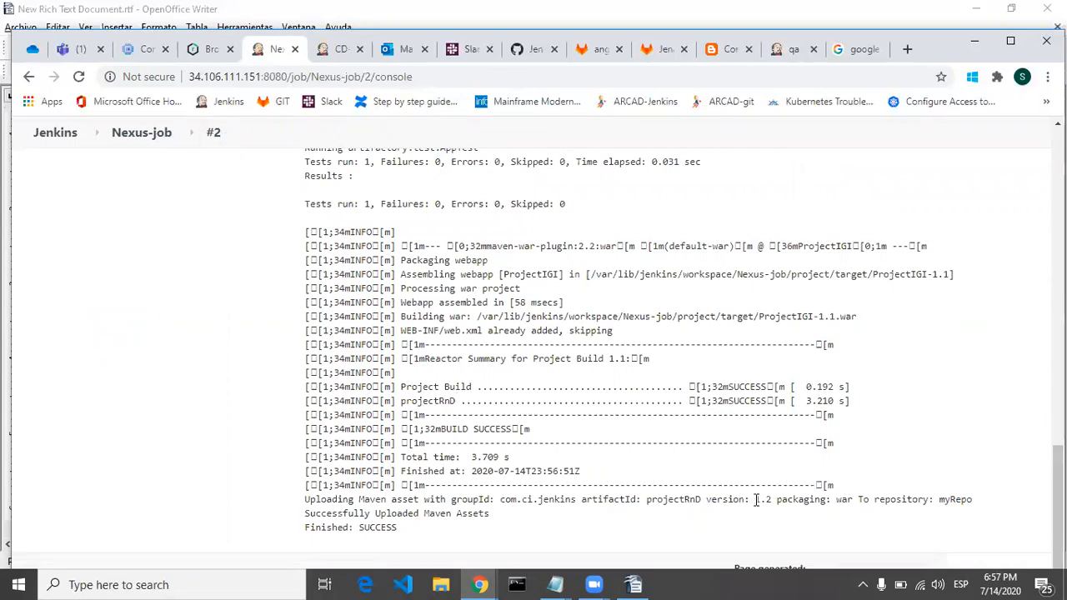
left_click_drag(756, 501, 768, 501)
left_click(770, 500)
left_click_drag(707, 498, 775, 504)
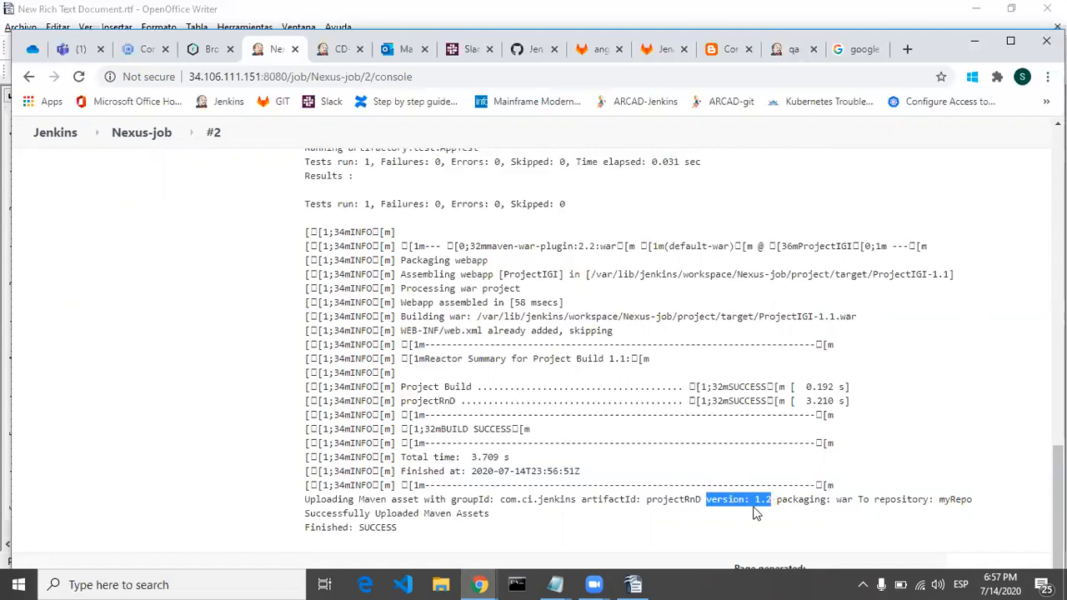
left_click_drag(565, 472, 304, 218)
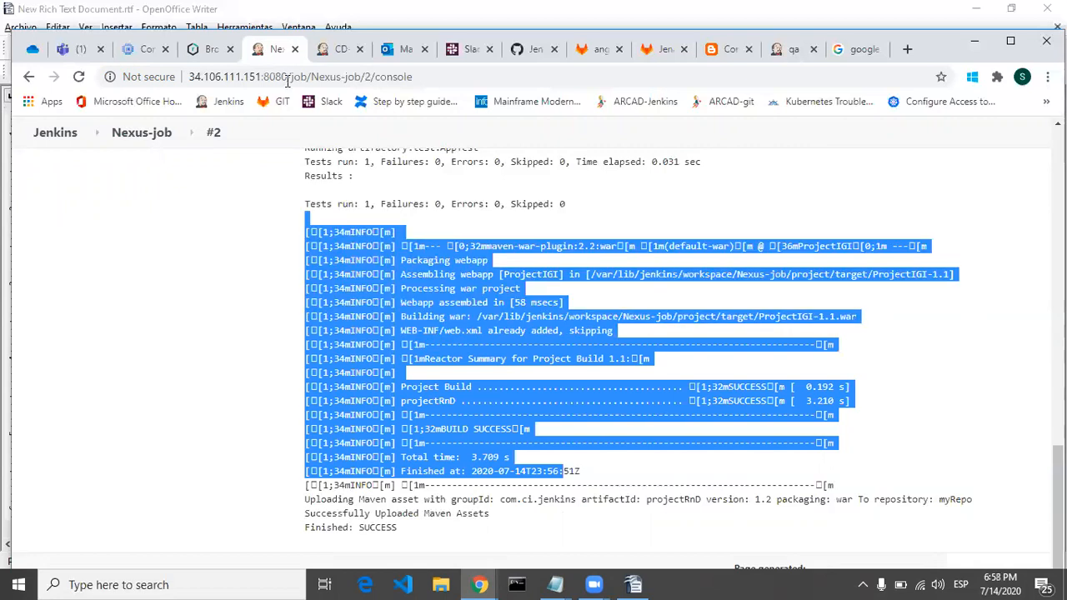
Step: Reload the myRepo contents in Nexus Repository Manager, expand version 1.2 of projectRnD and view the details of projectRnD-1.2.war
left_click(206, 52)
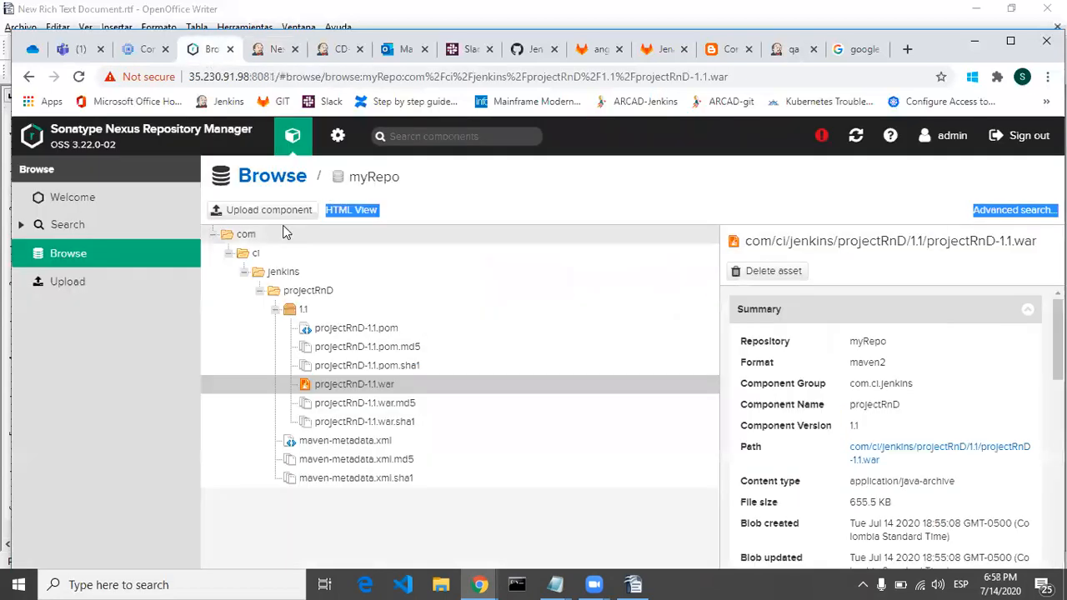
left_click(64, 259)
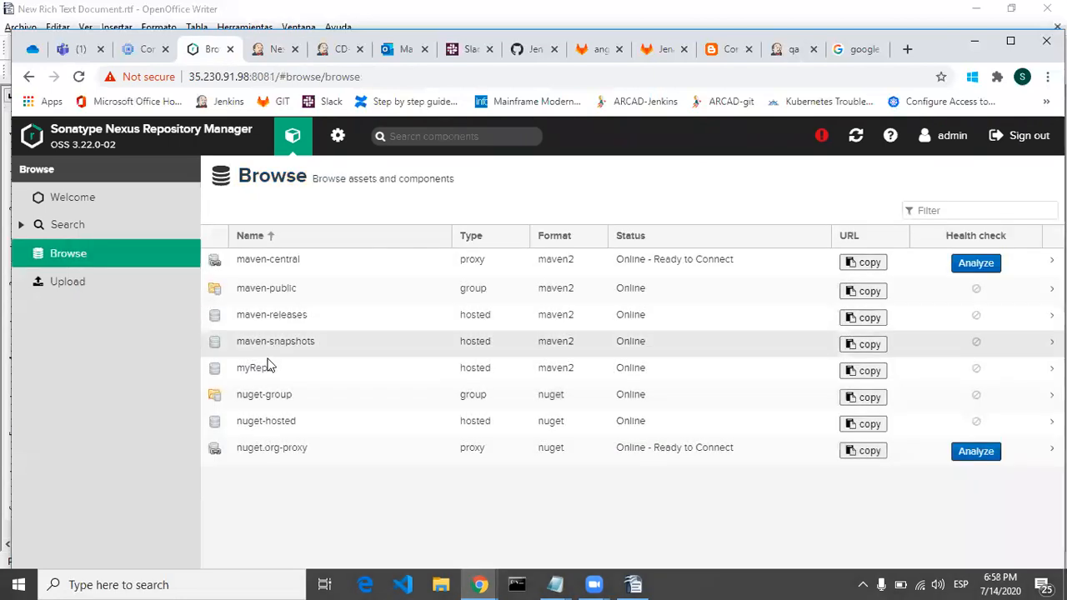
left_click(267, 364)
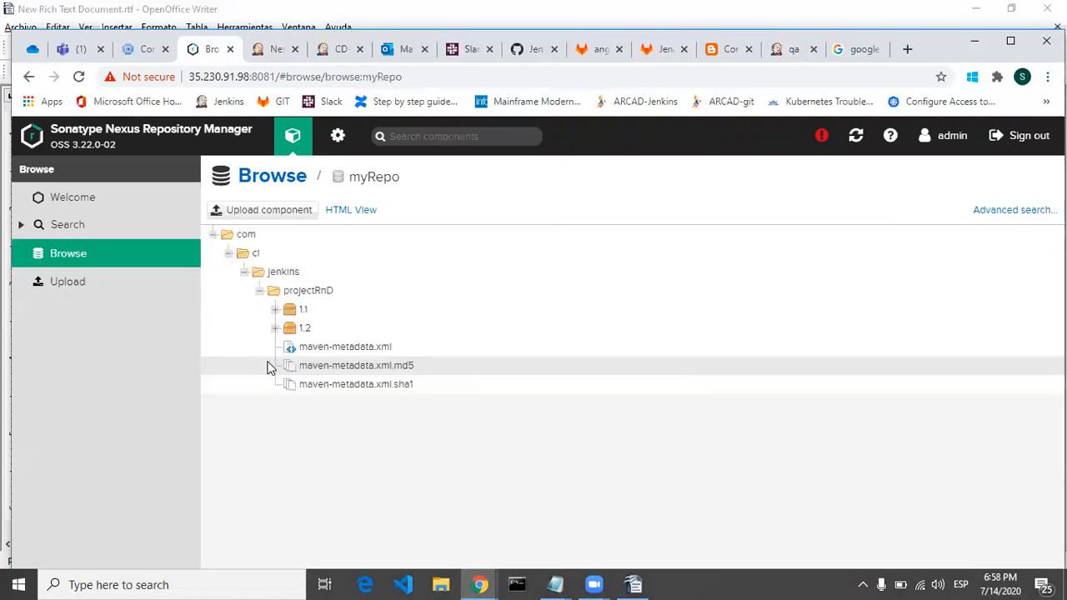
left_click(278, 330)
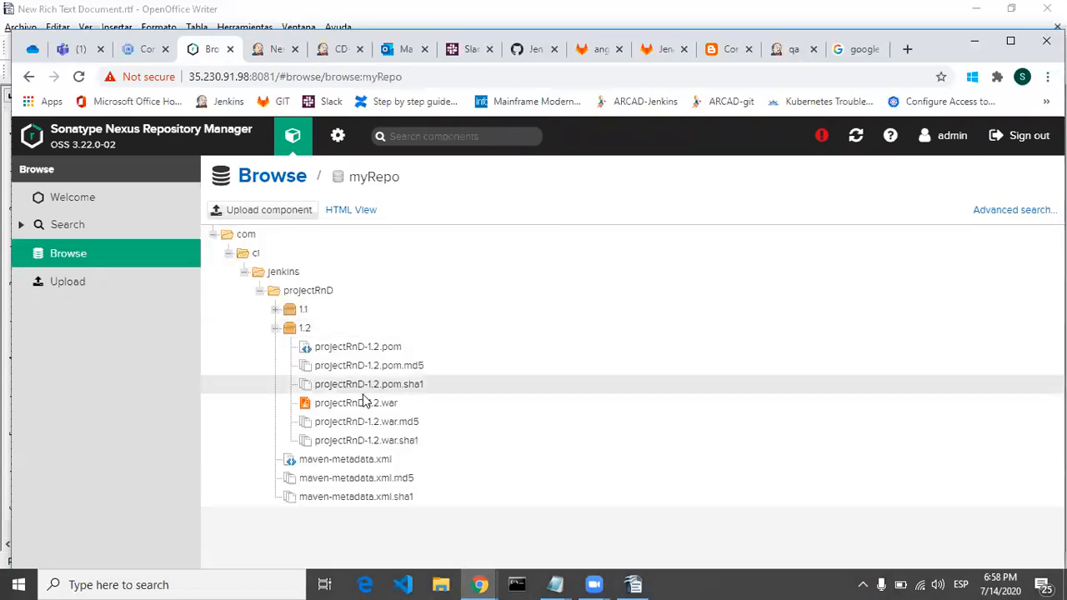
left_click(370, 410)
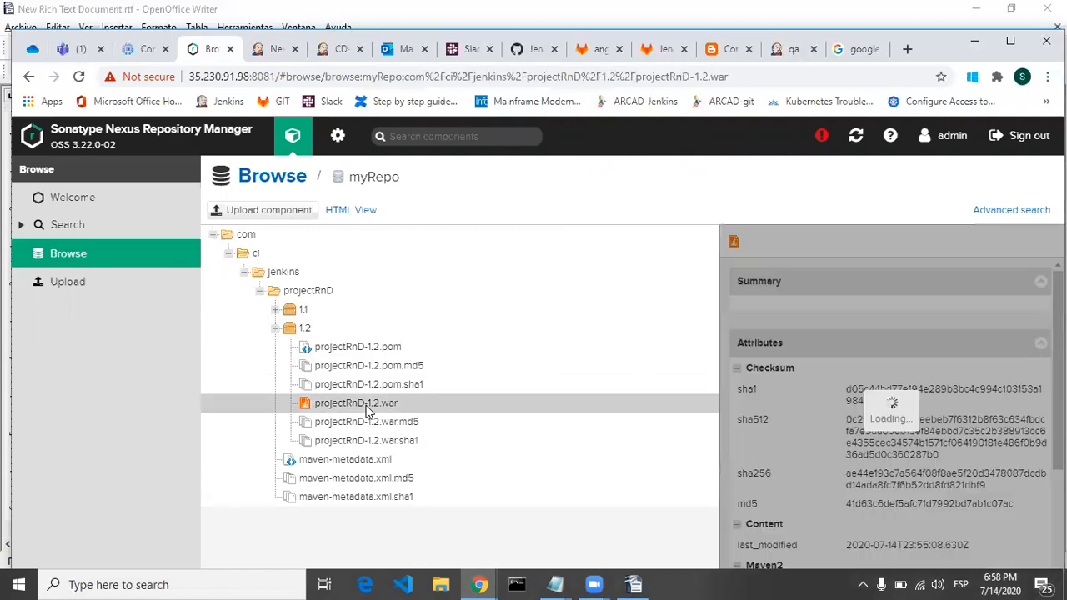